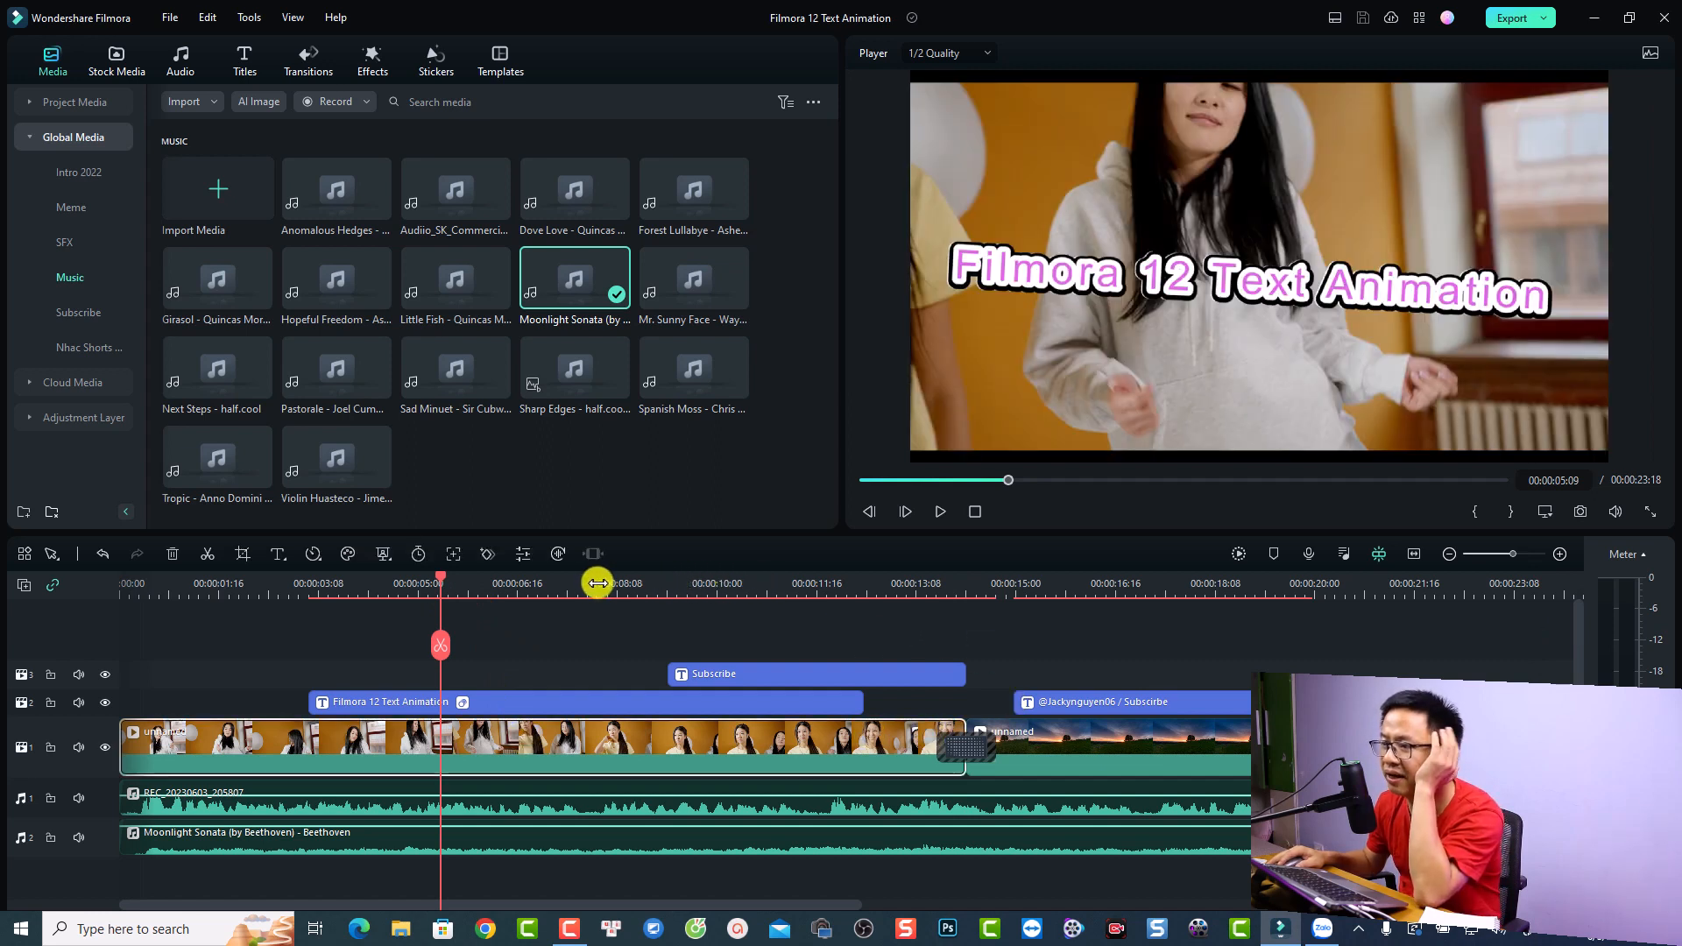
Step: Select the three title clips on tracks 2 and 3 and delete them
click(522, 706)
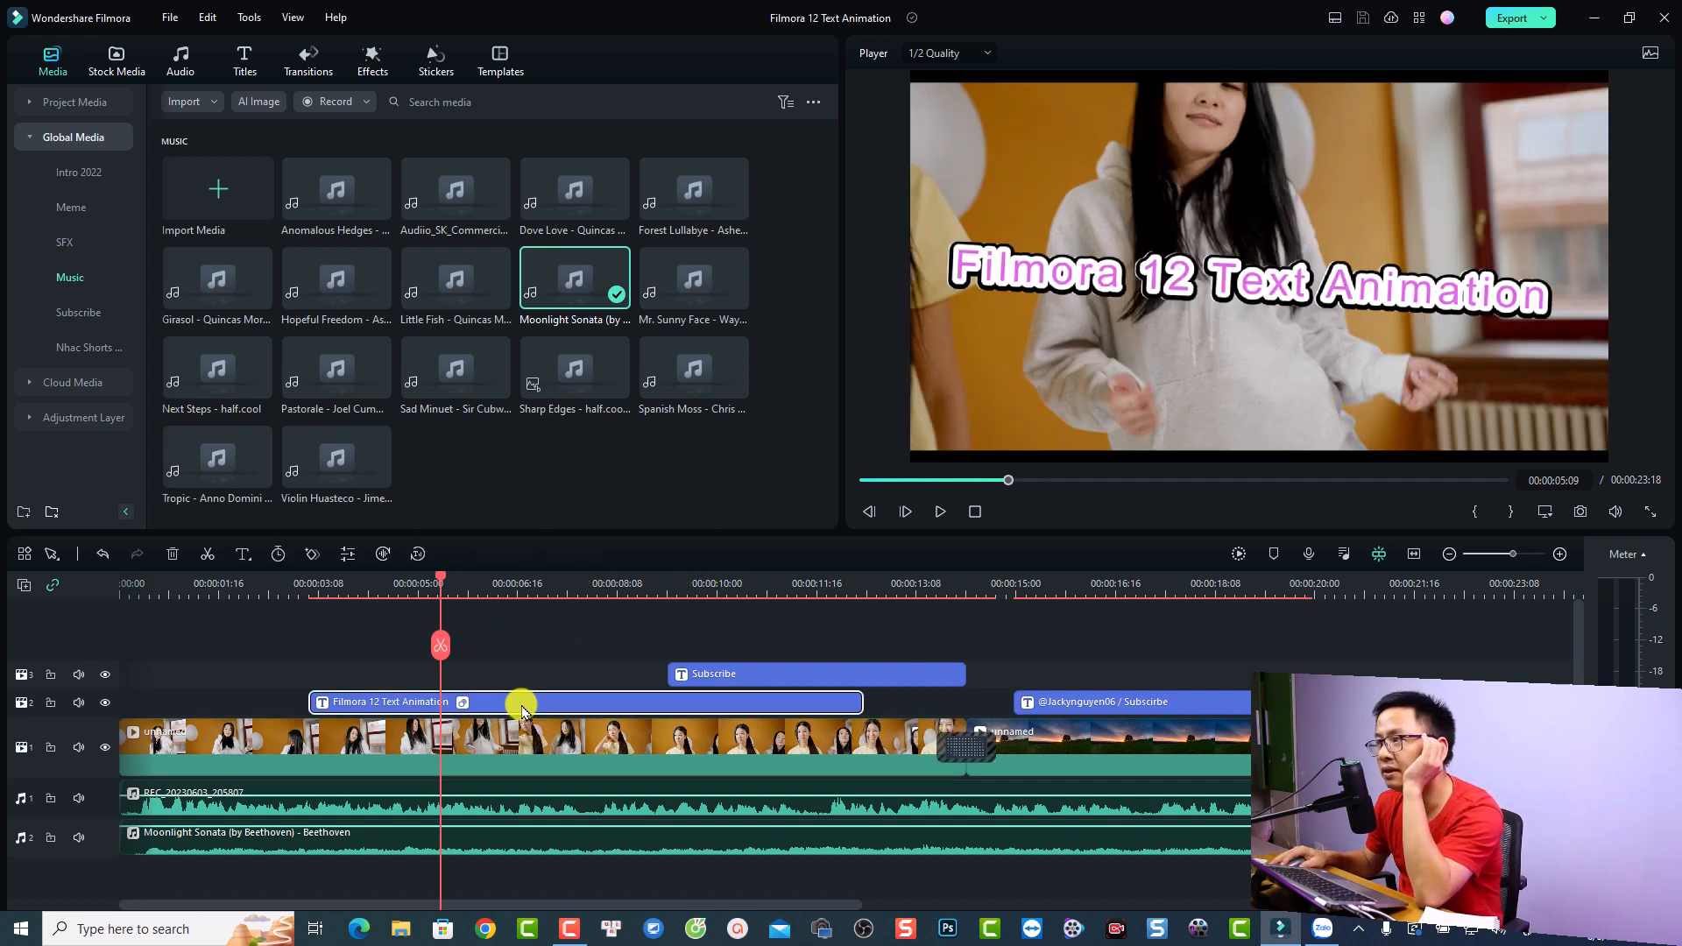
click(769, 582)
click(798, 677)
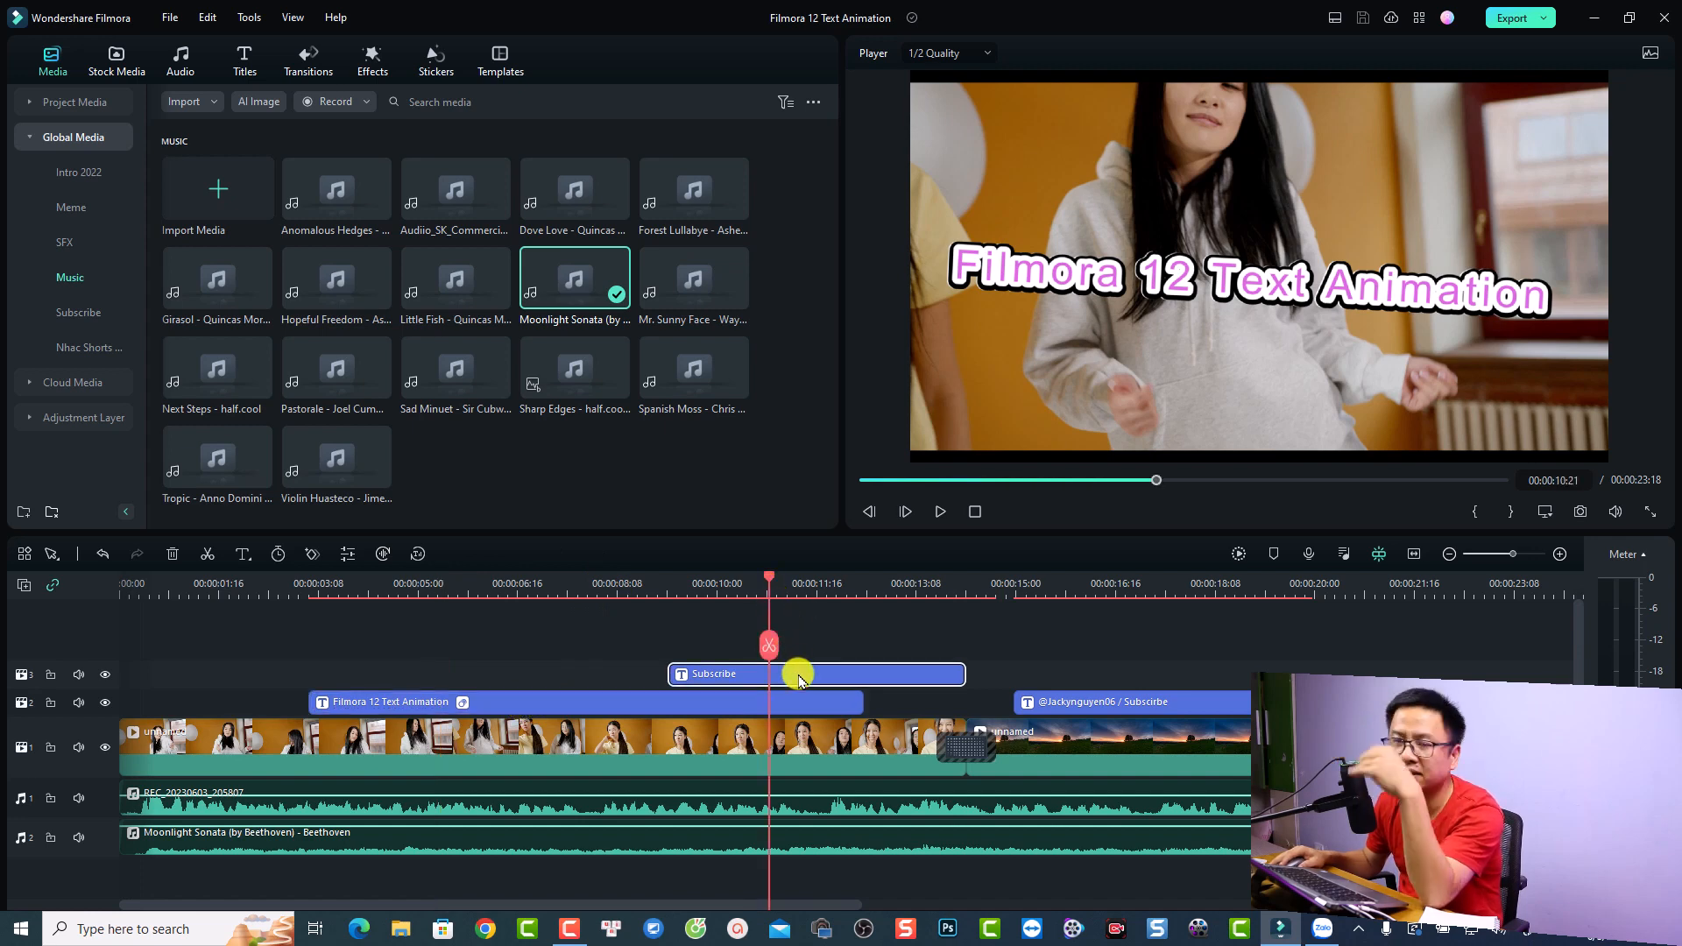
click(1081, 583)
click(1108, 703)
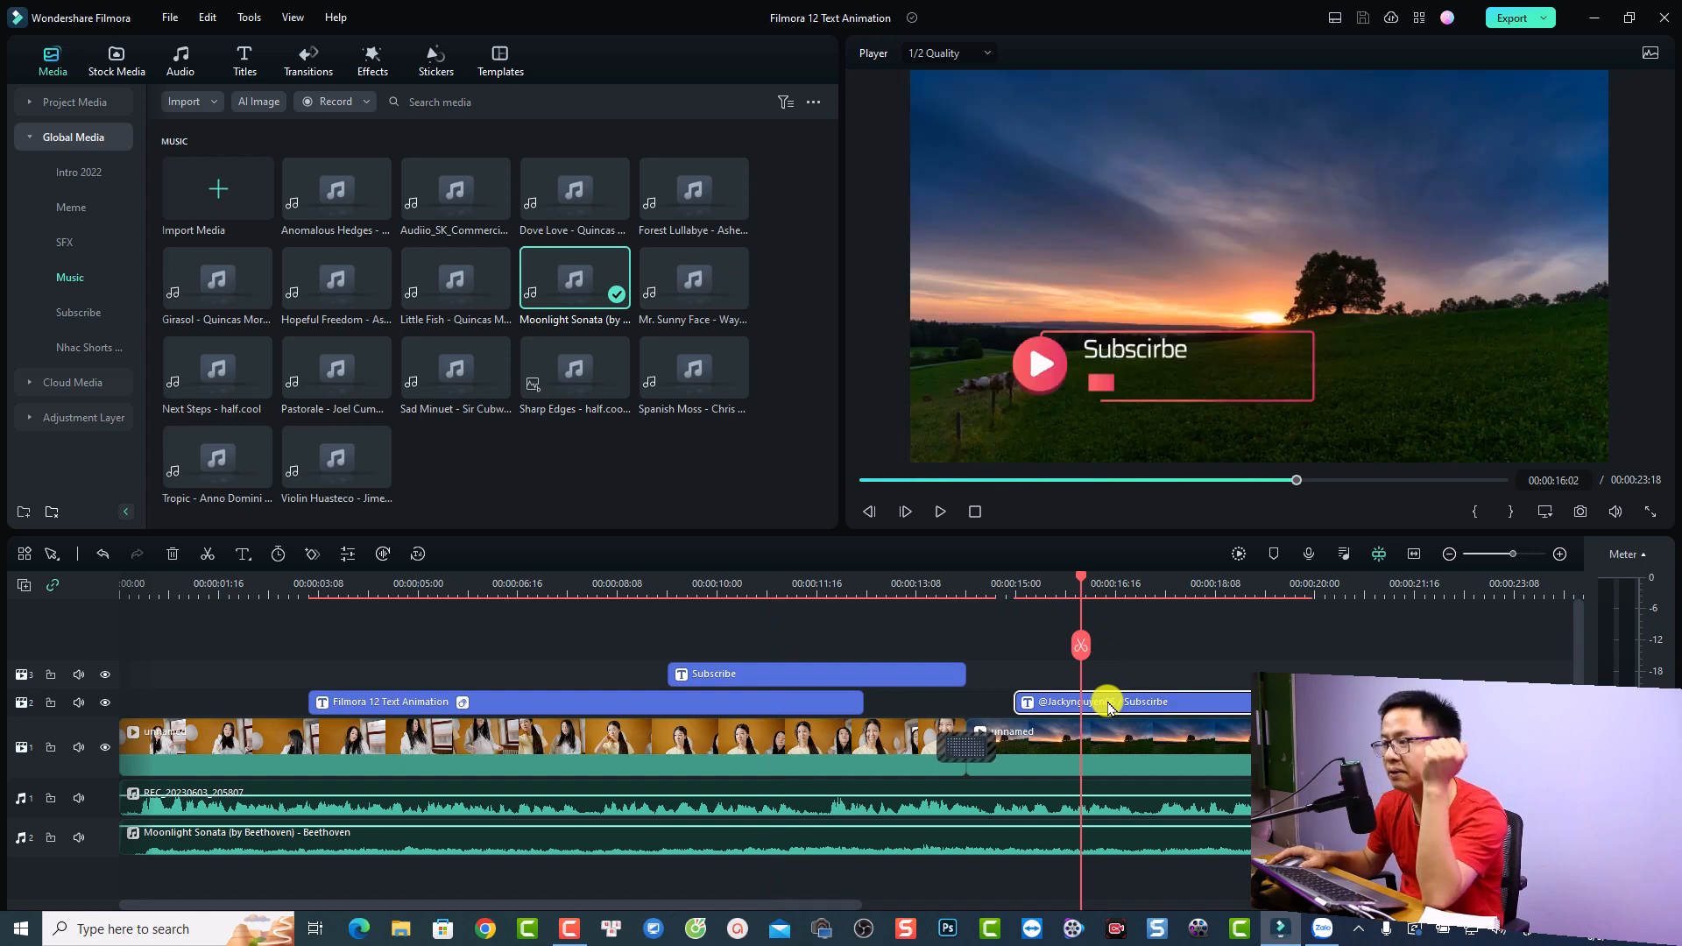
drag(1149, 653, 805, 700)
key(Delete)
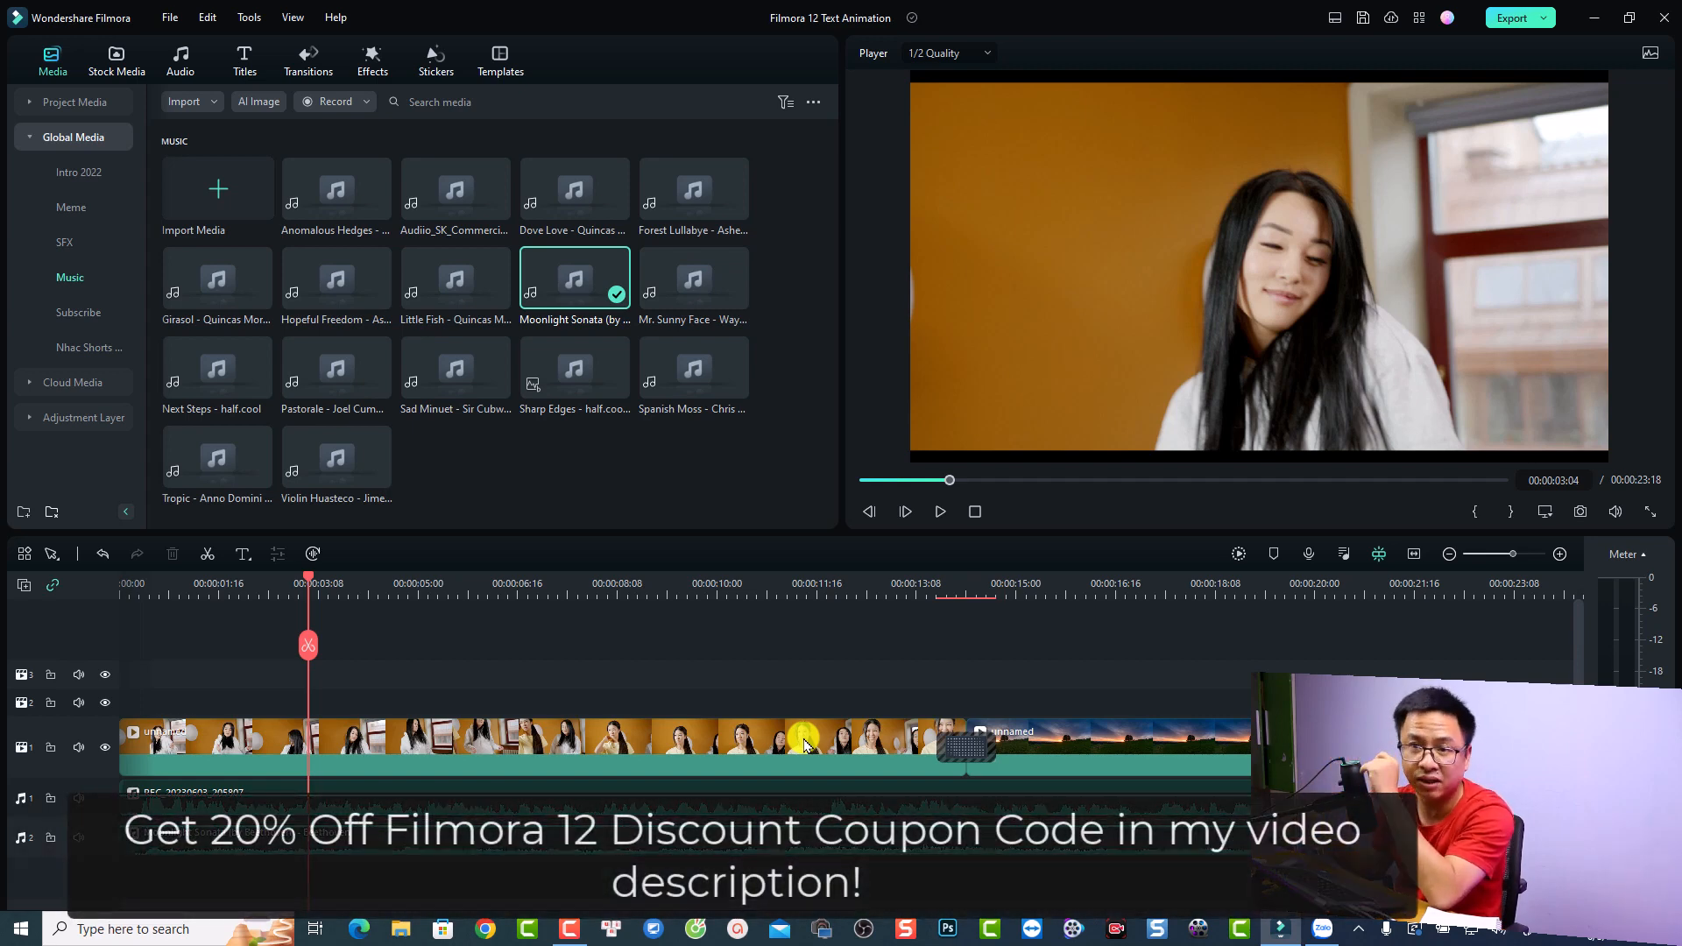
Step: Add a Quick Text 'Text Here' clip on track 2 at 00:00:02:16, five seconds long
click(238, 557)
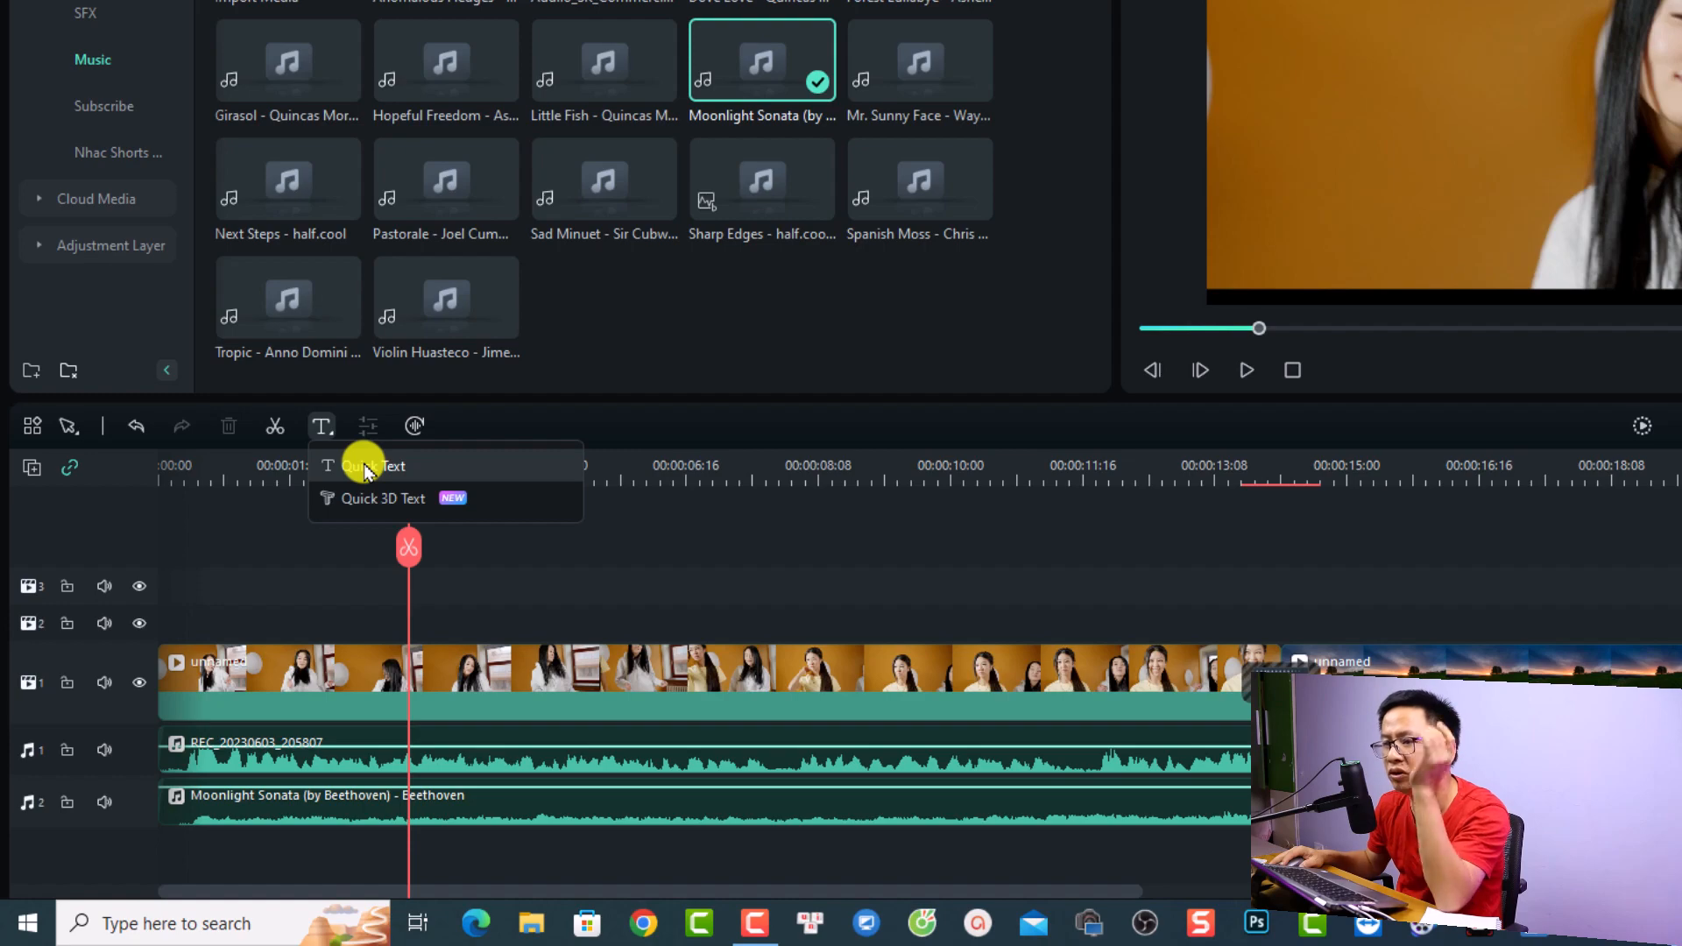
click(364, 468)
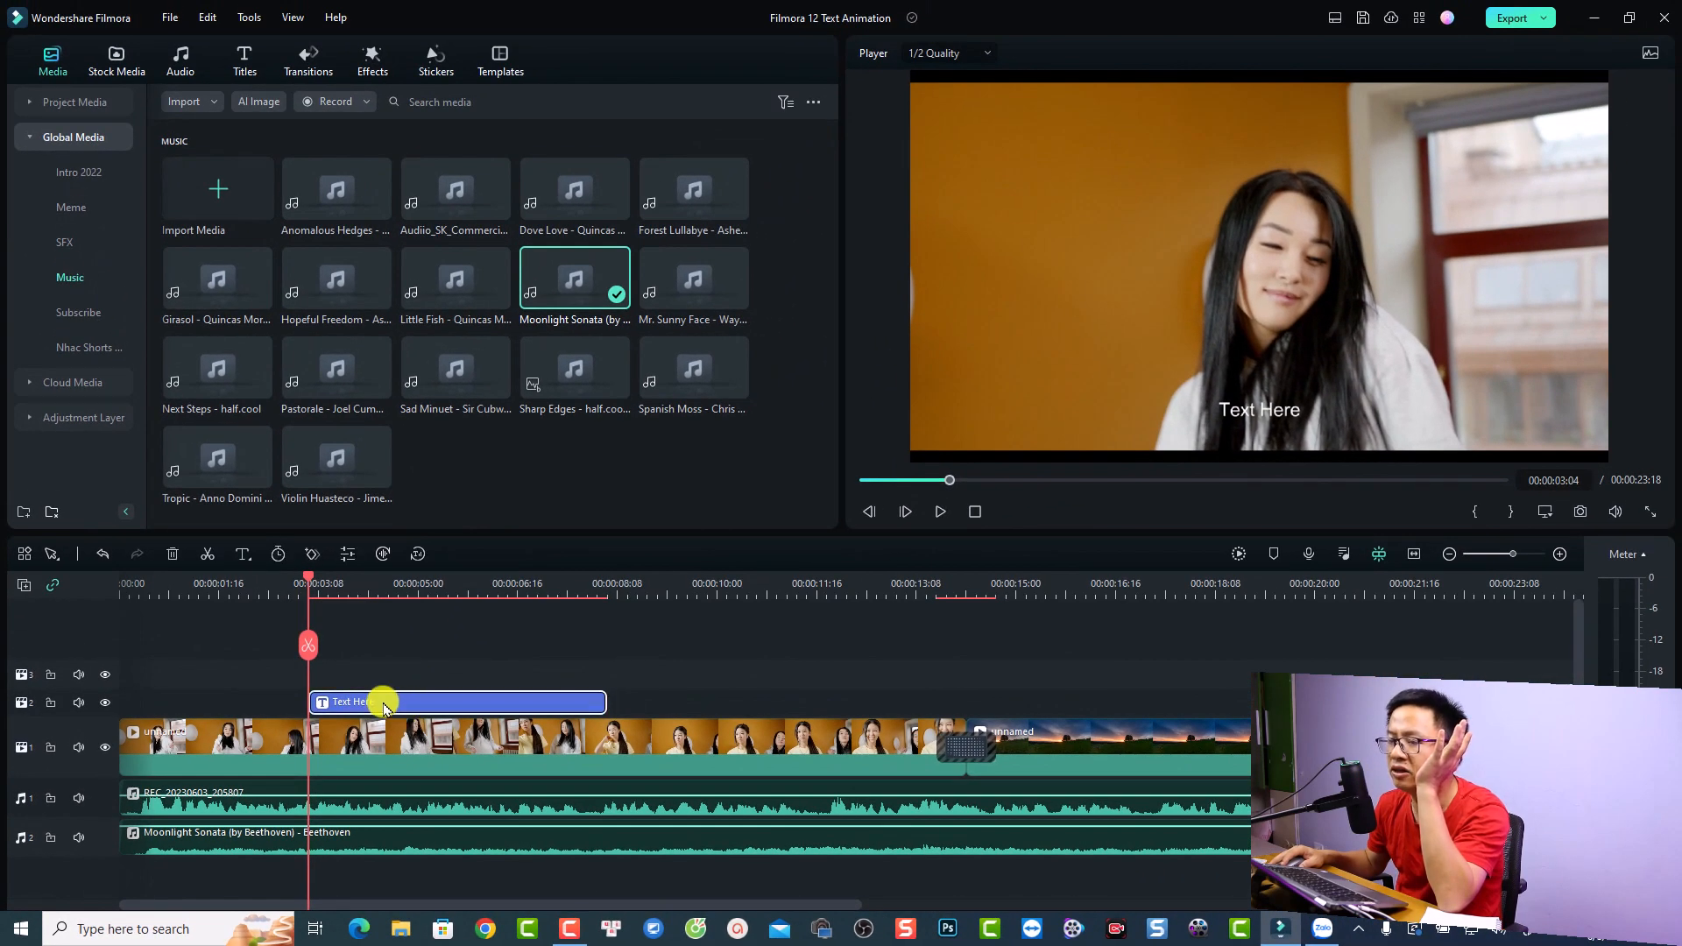
drag(386, 708, 339, 706)
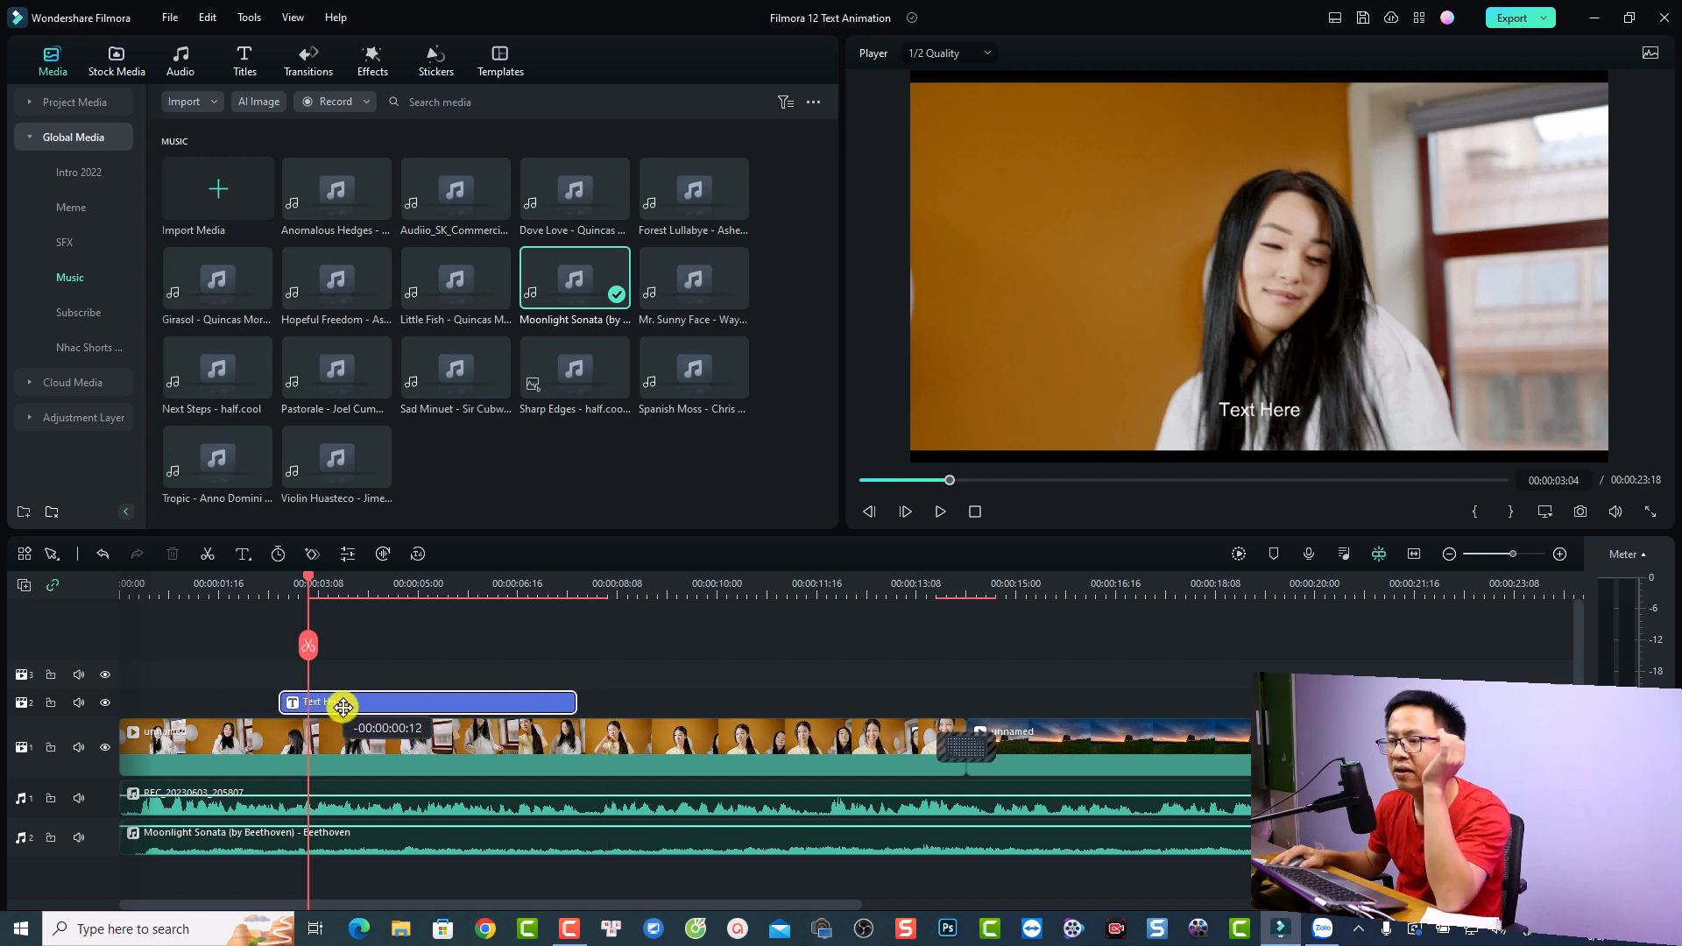
drag(577, 708, 574, 708)
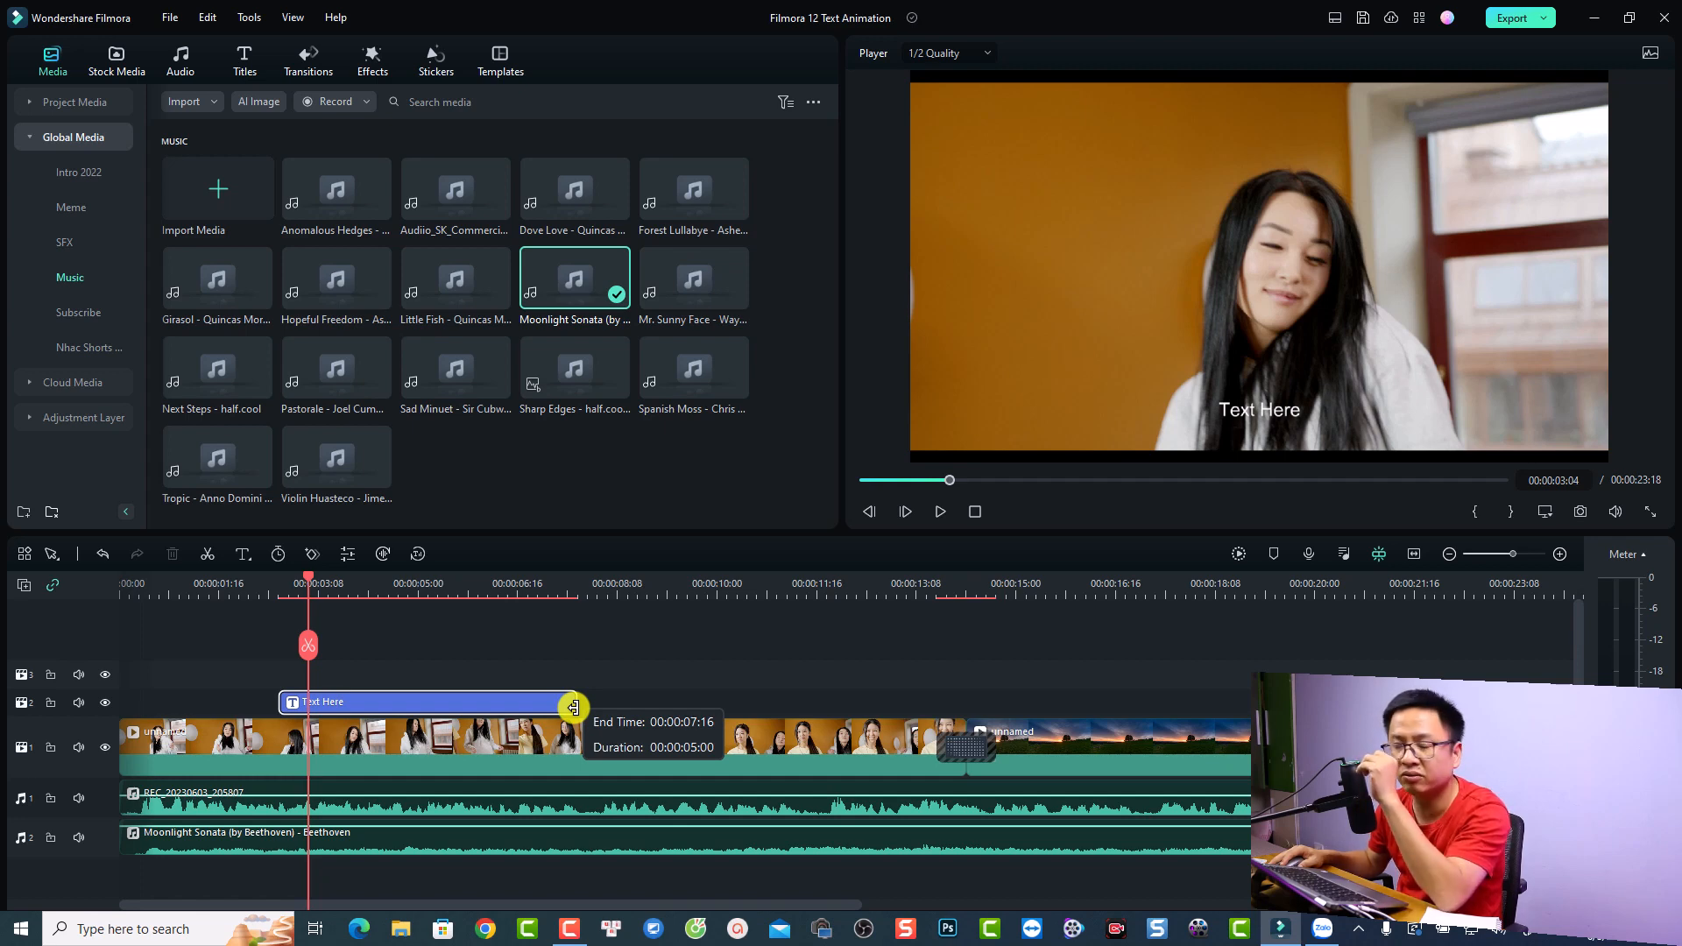
drag(574, 708, 523, 745)
click(391, 701)
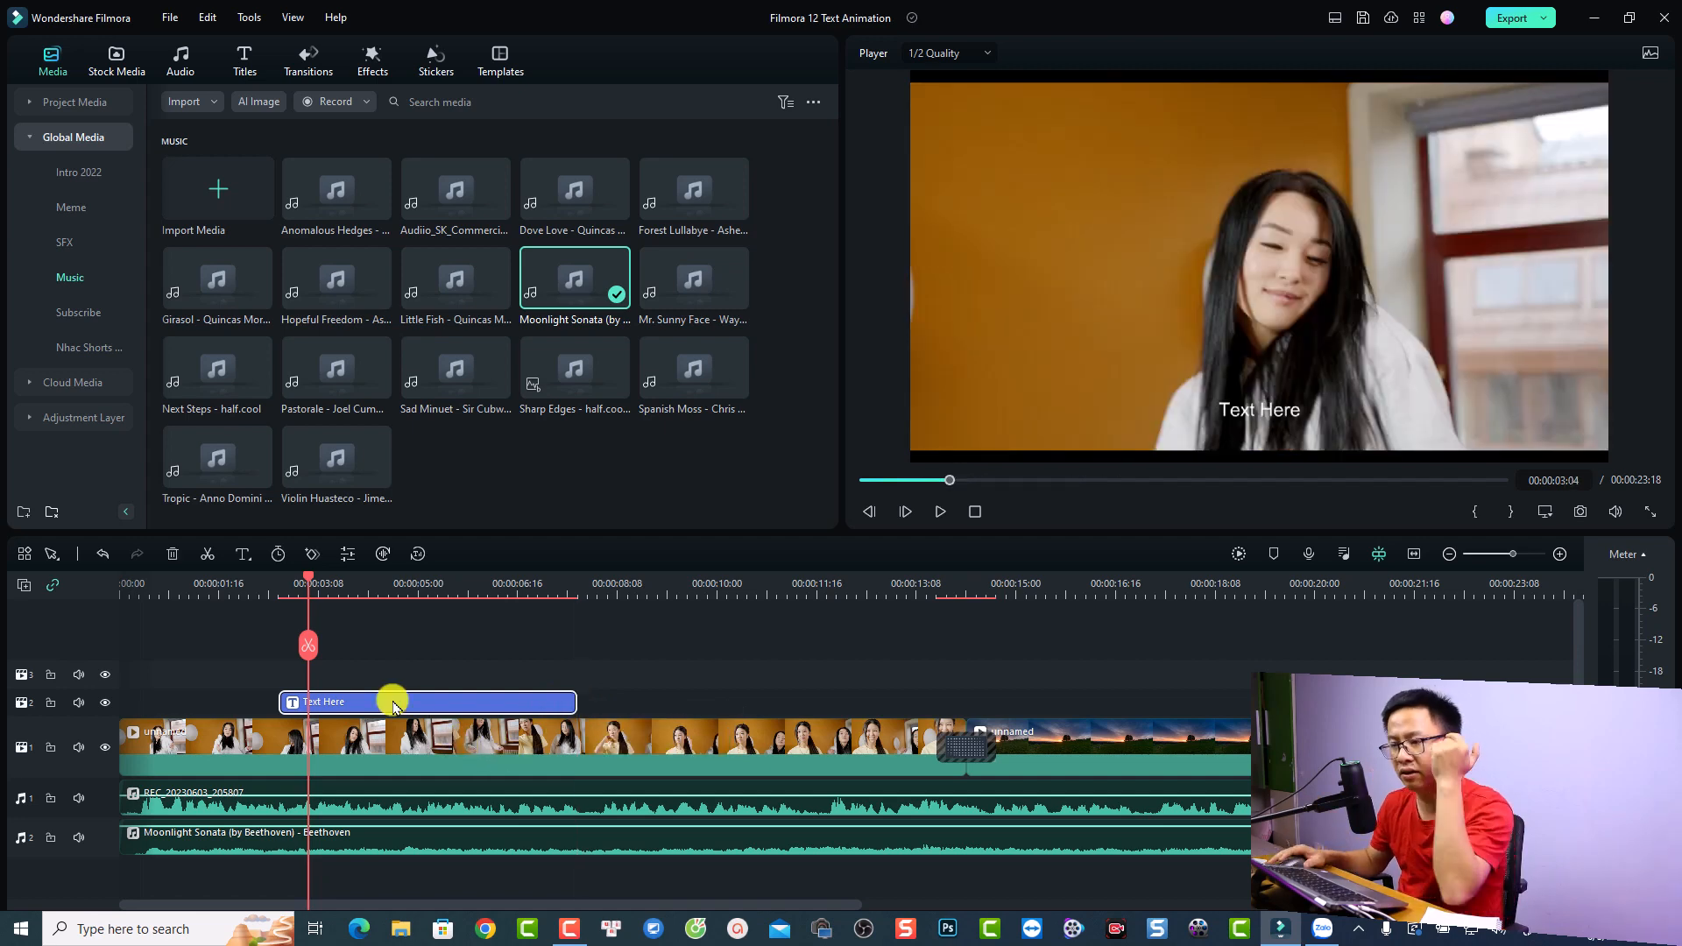
double_click(329, 704)
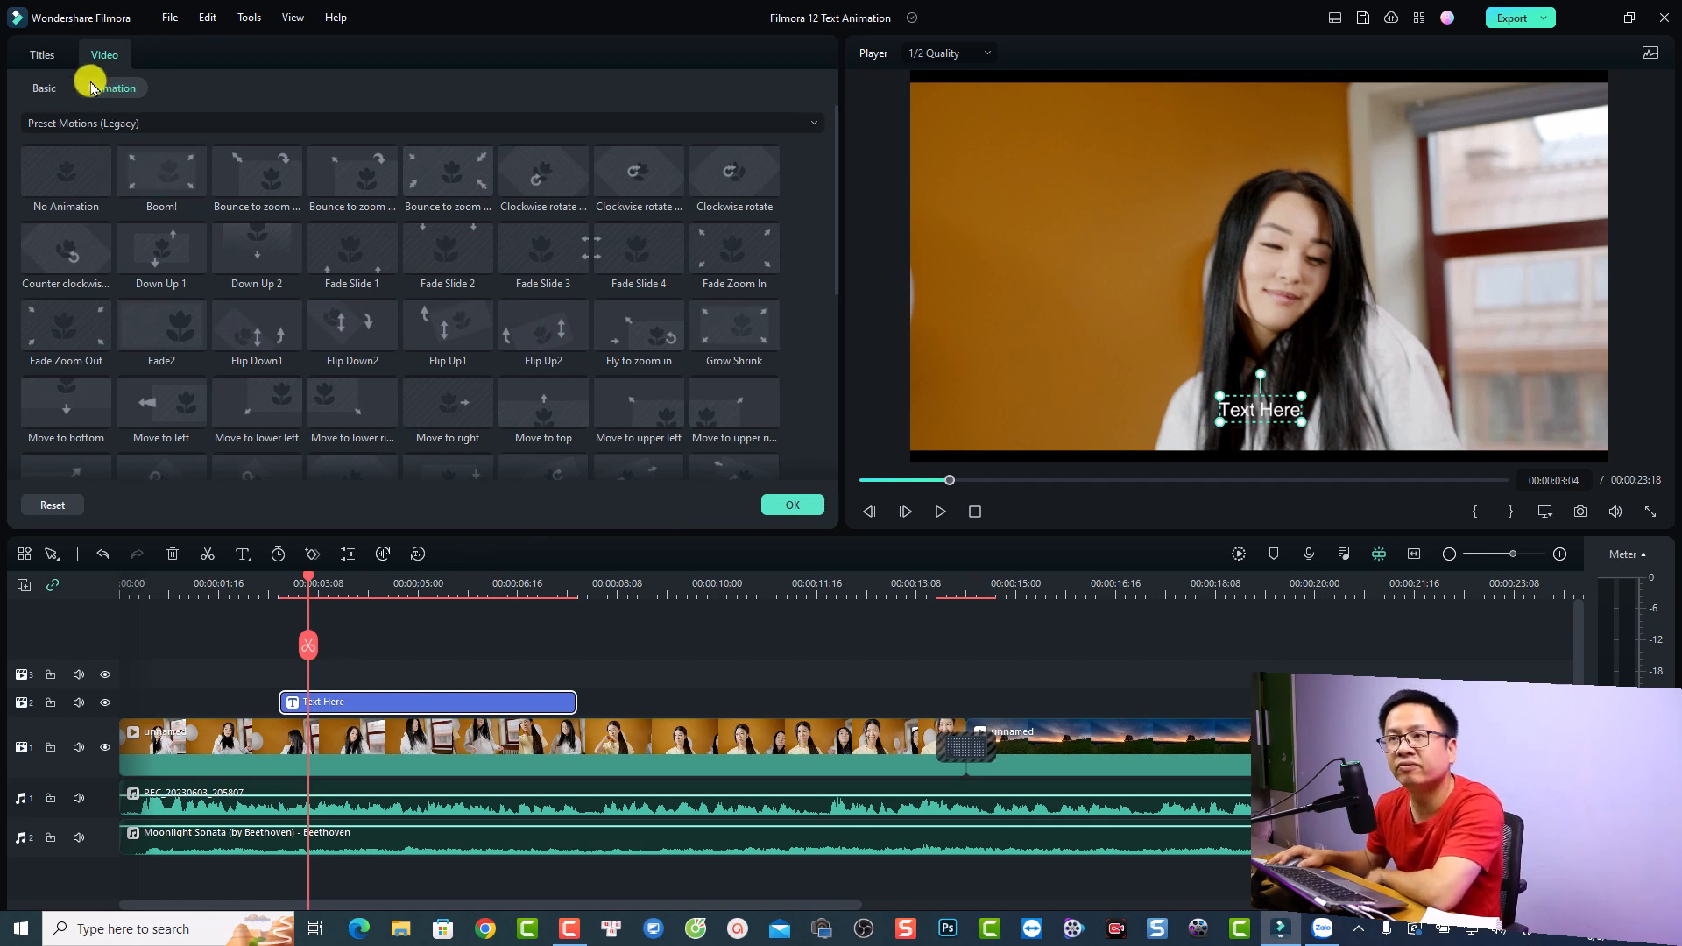
Step: In Titles > Basic, replace the placeholder with 'Filmora 12 Text Animation'
click(40, 54)
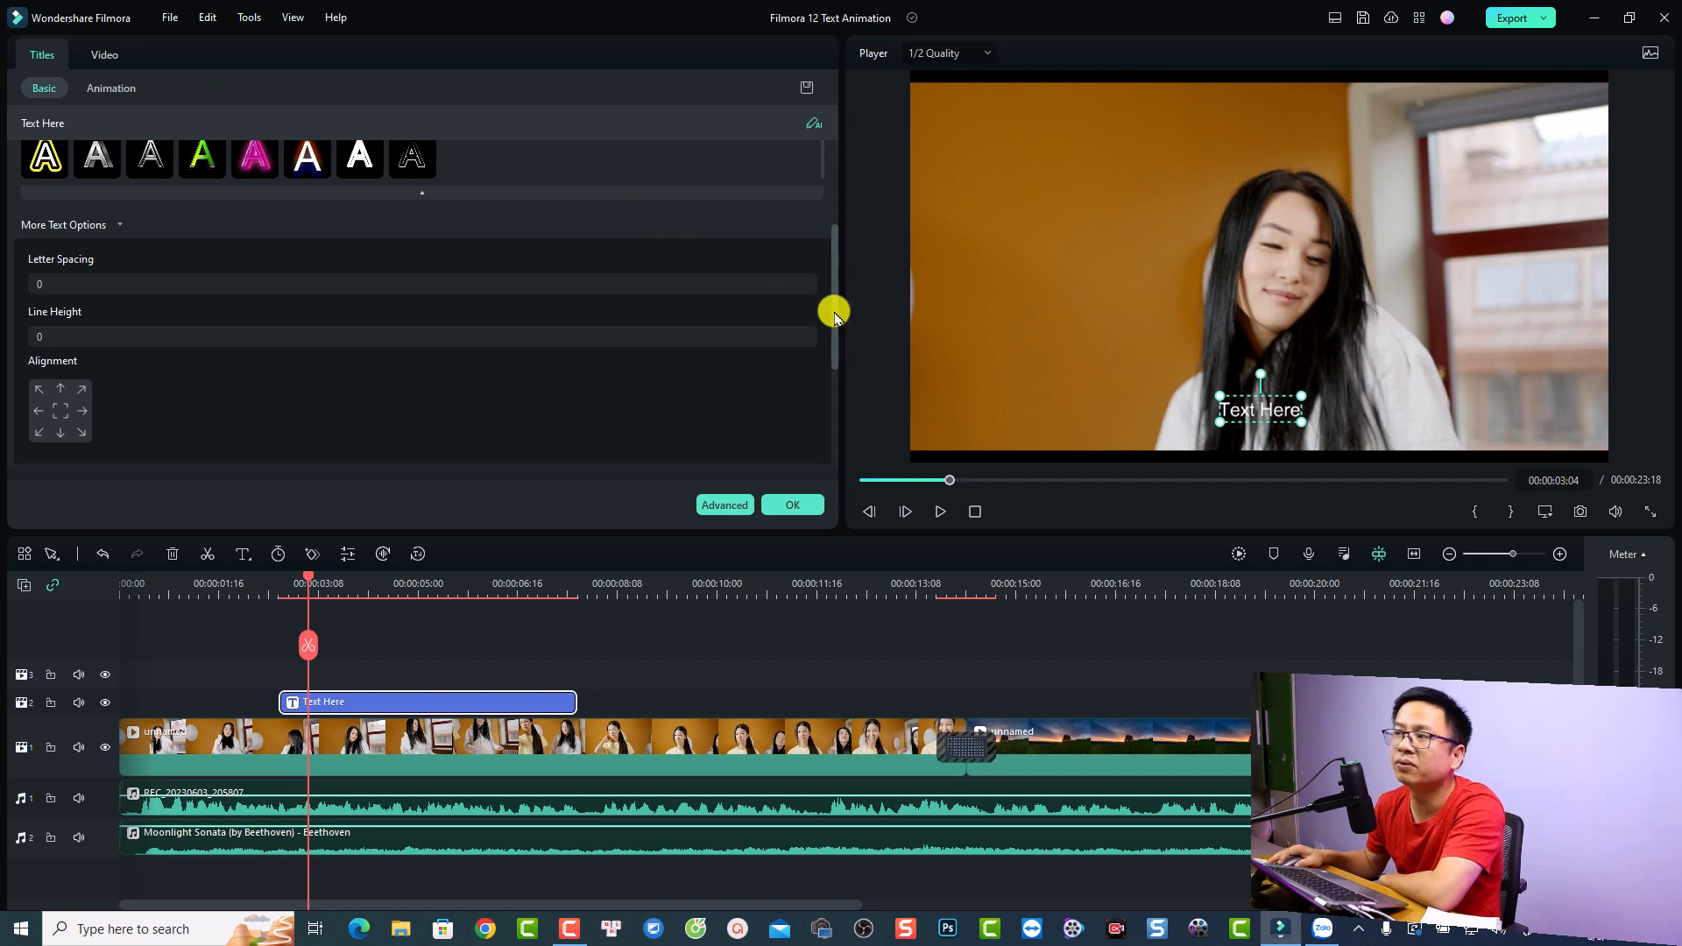
drag(834, 312, 834, 176)
click(137, 174)
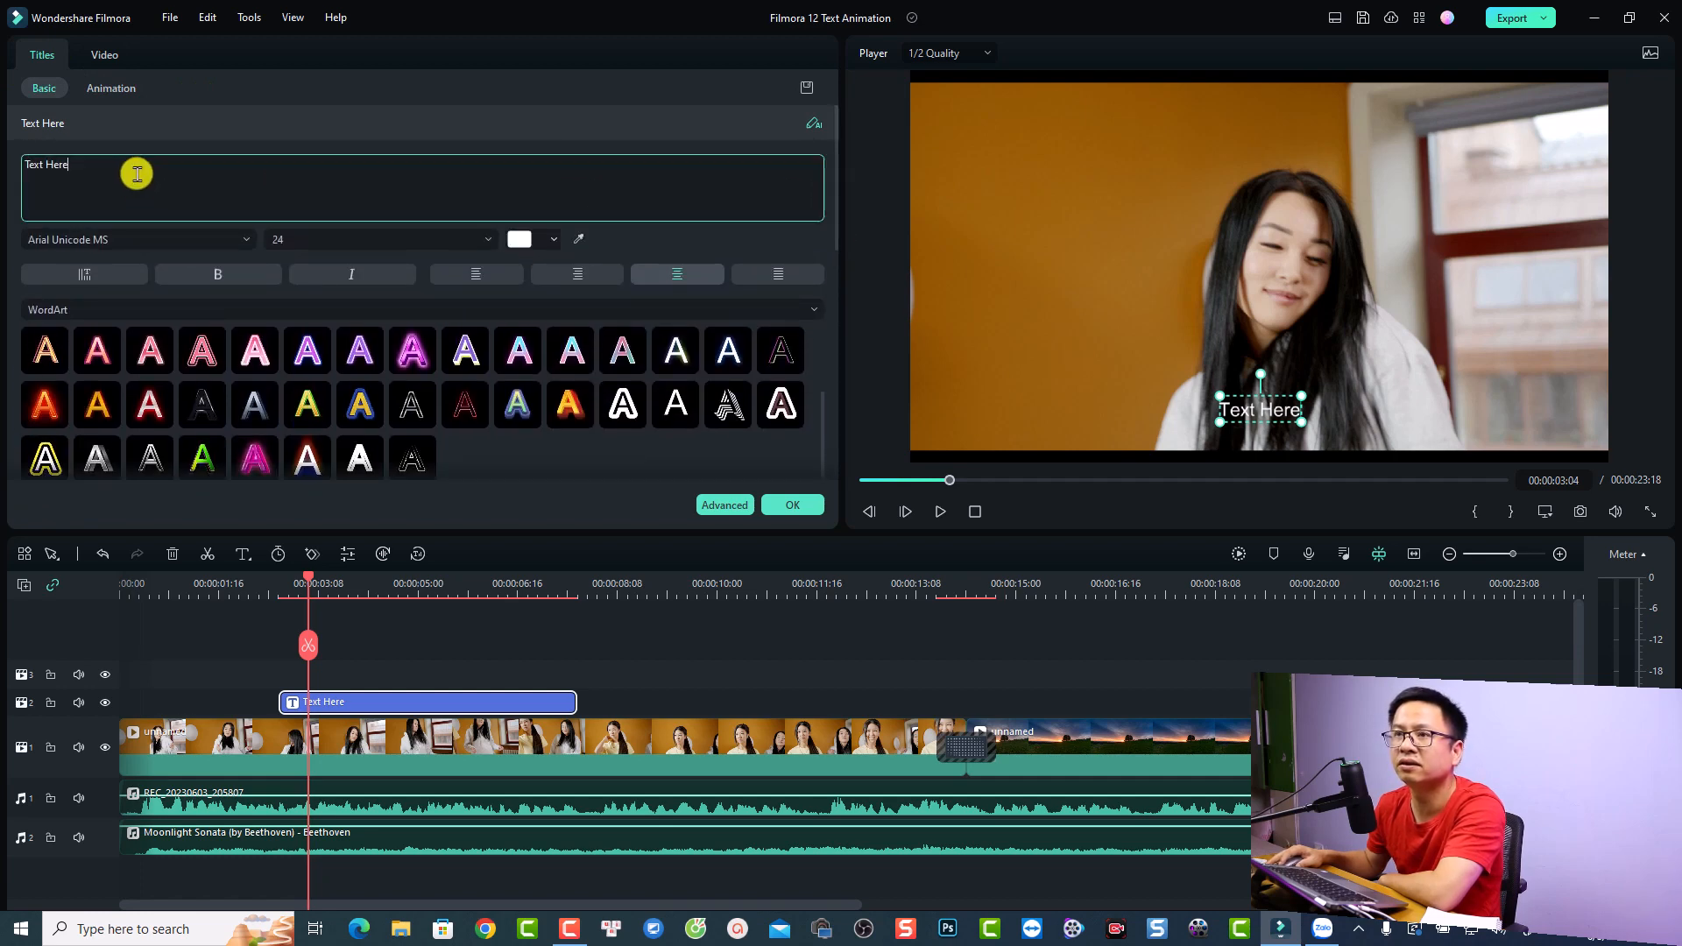
key(ctrl+a)
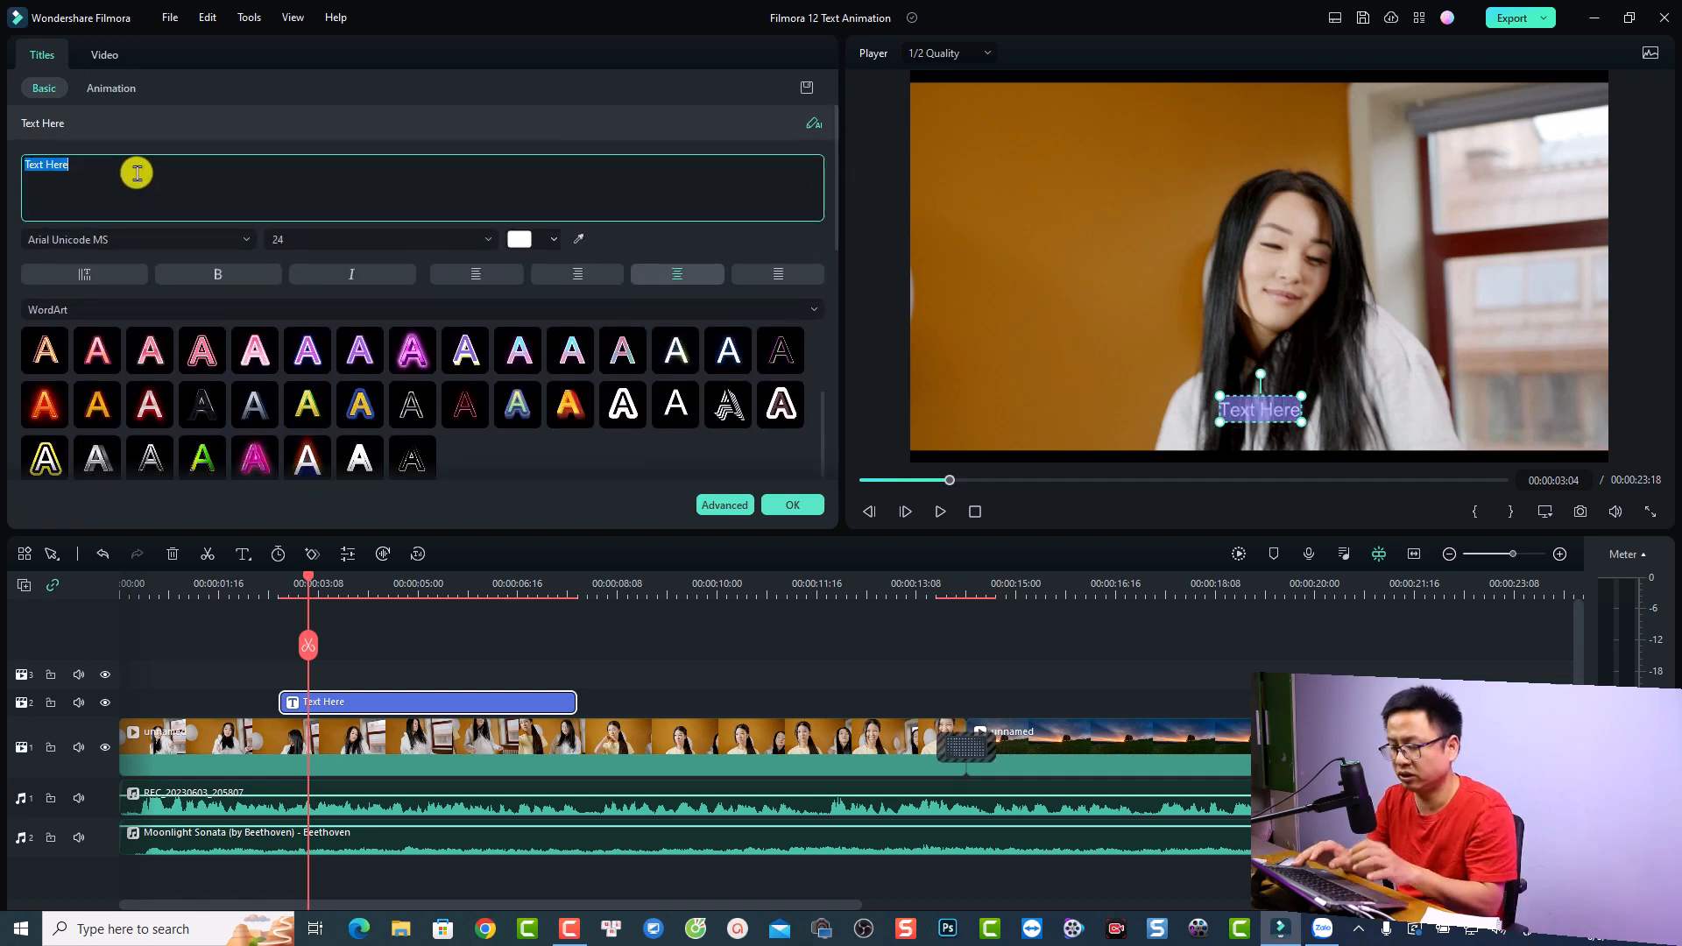
text(Filmo)
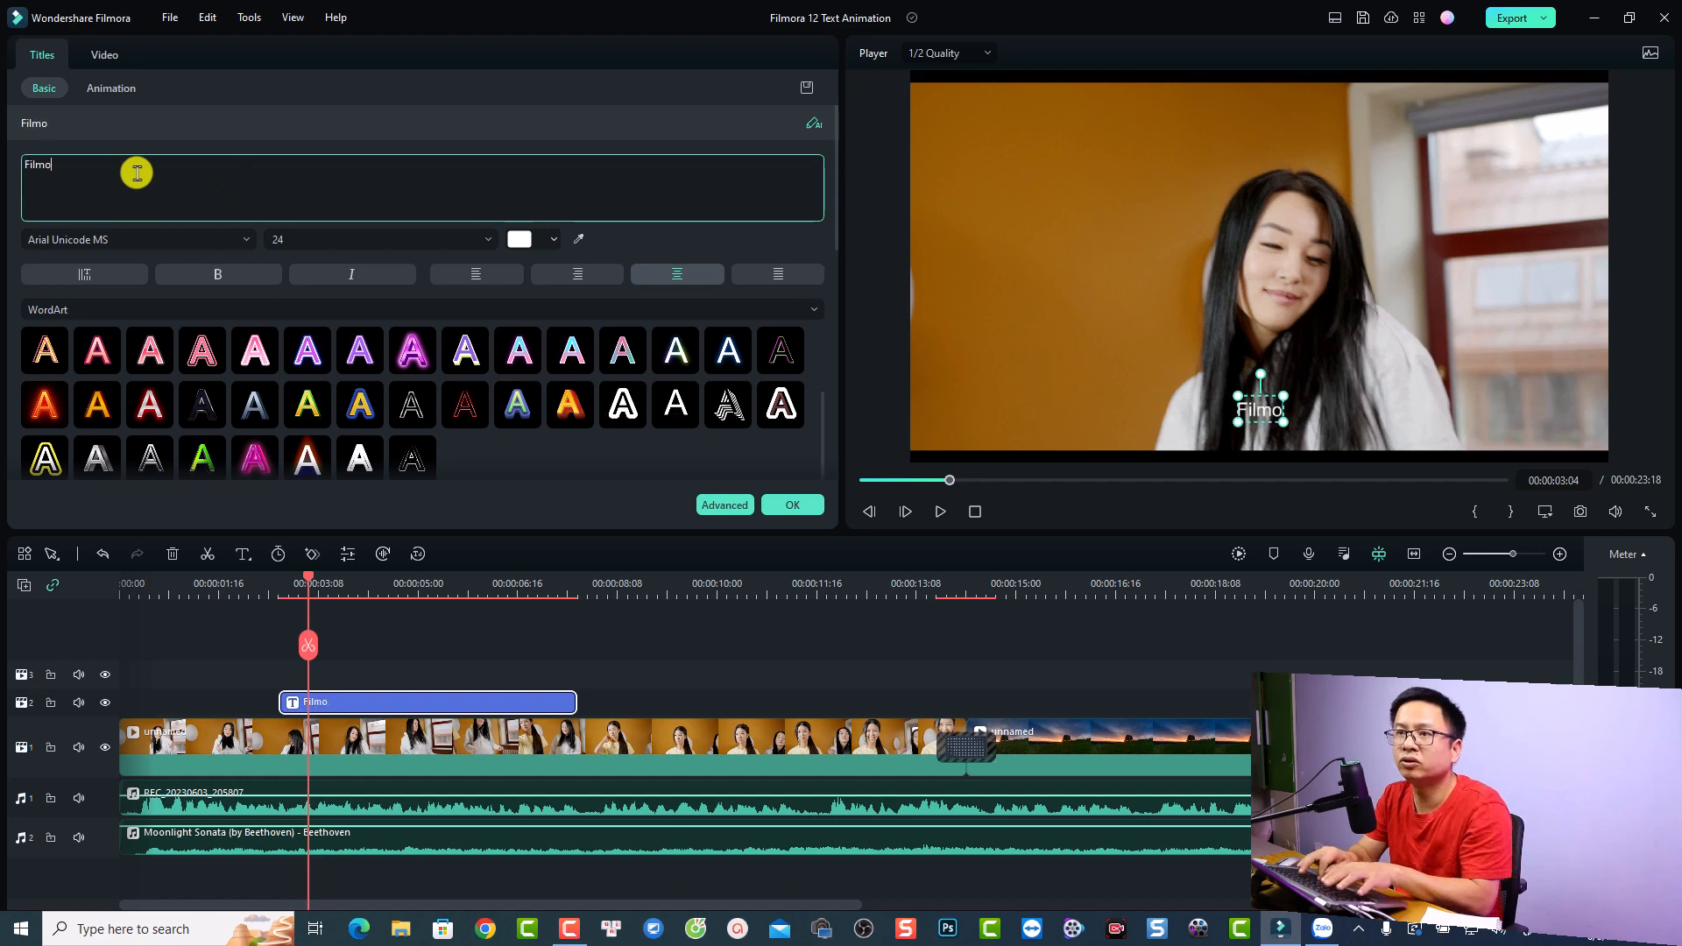
text(ra 12 Text Animation)
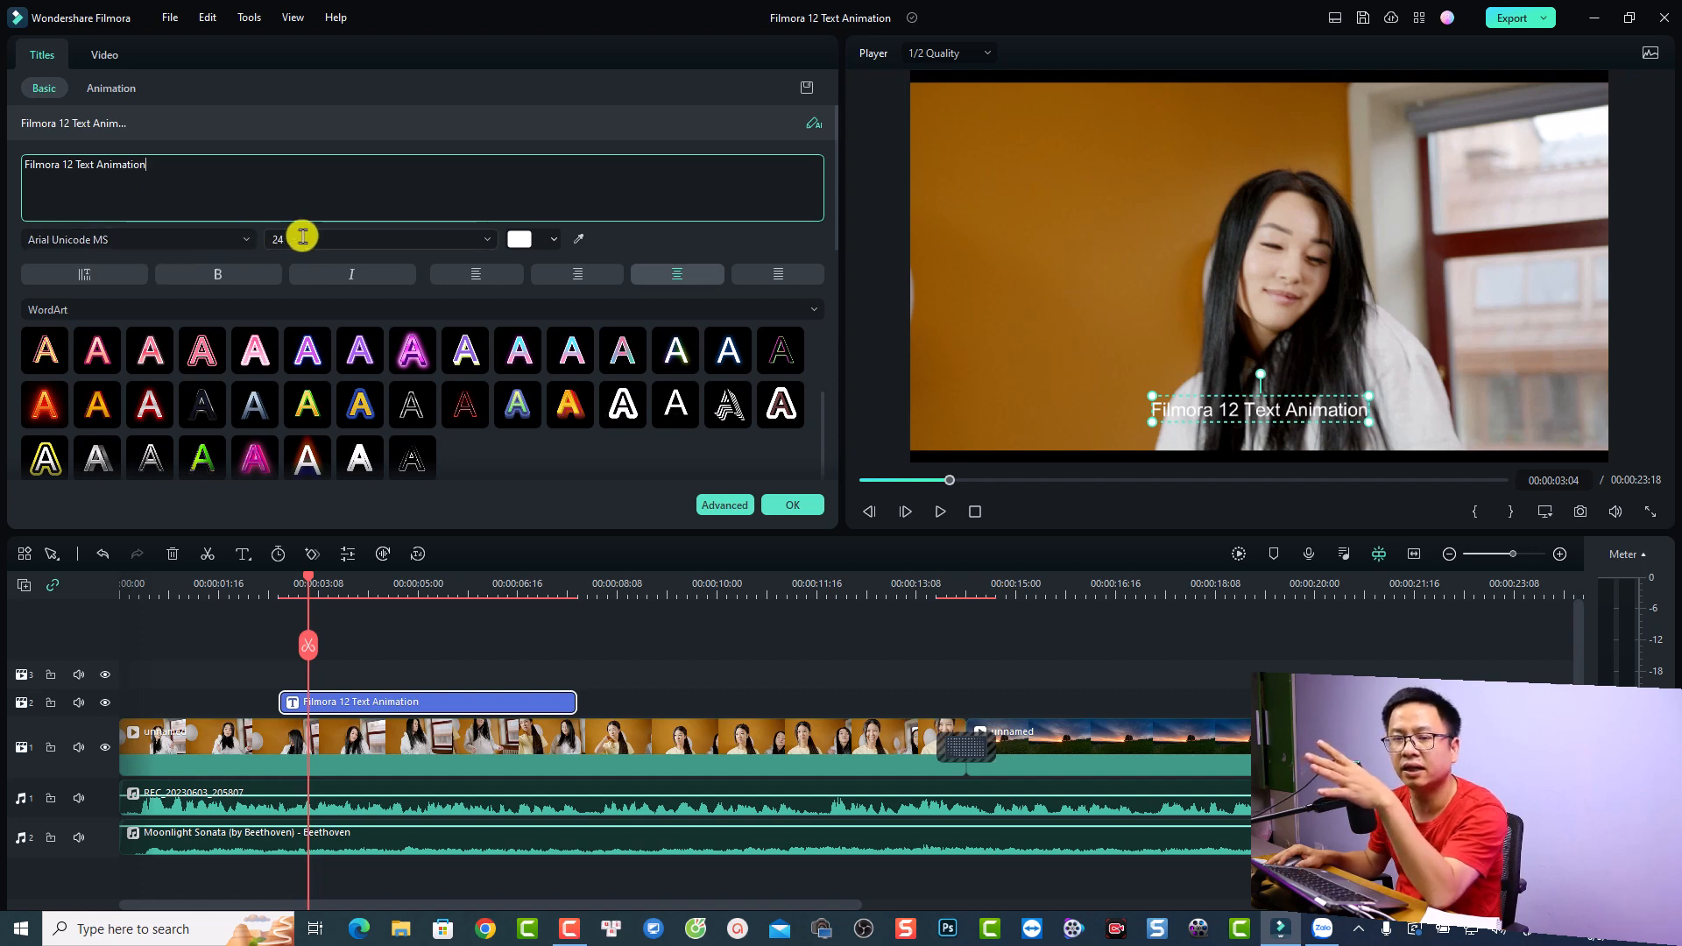
Step: Set the title's font size to 70
click(447, 240)
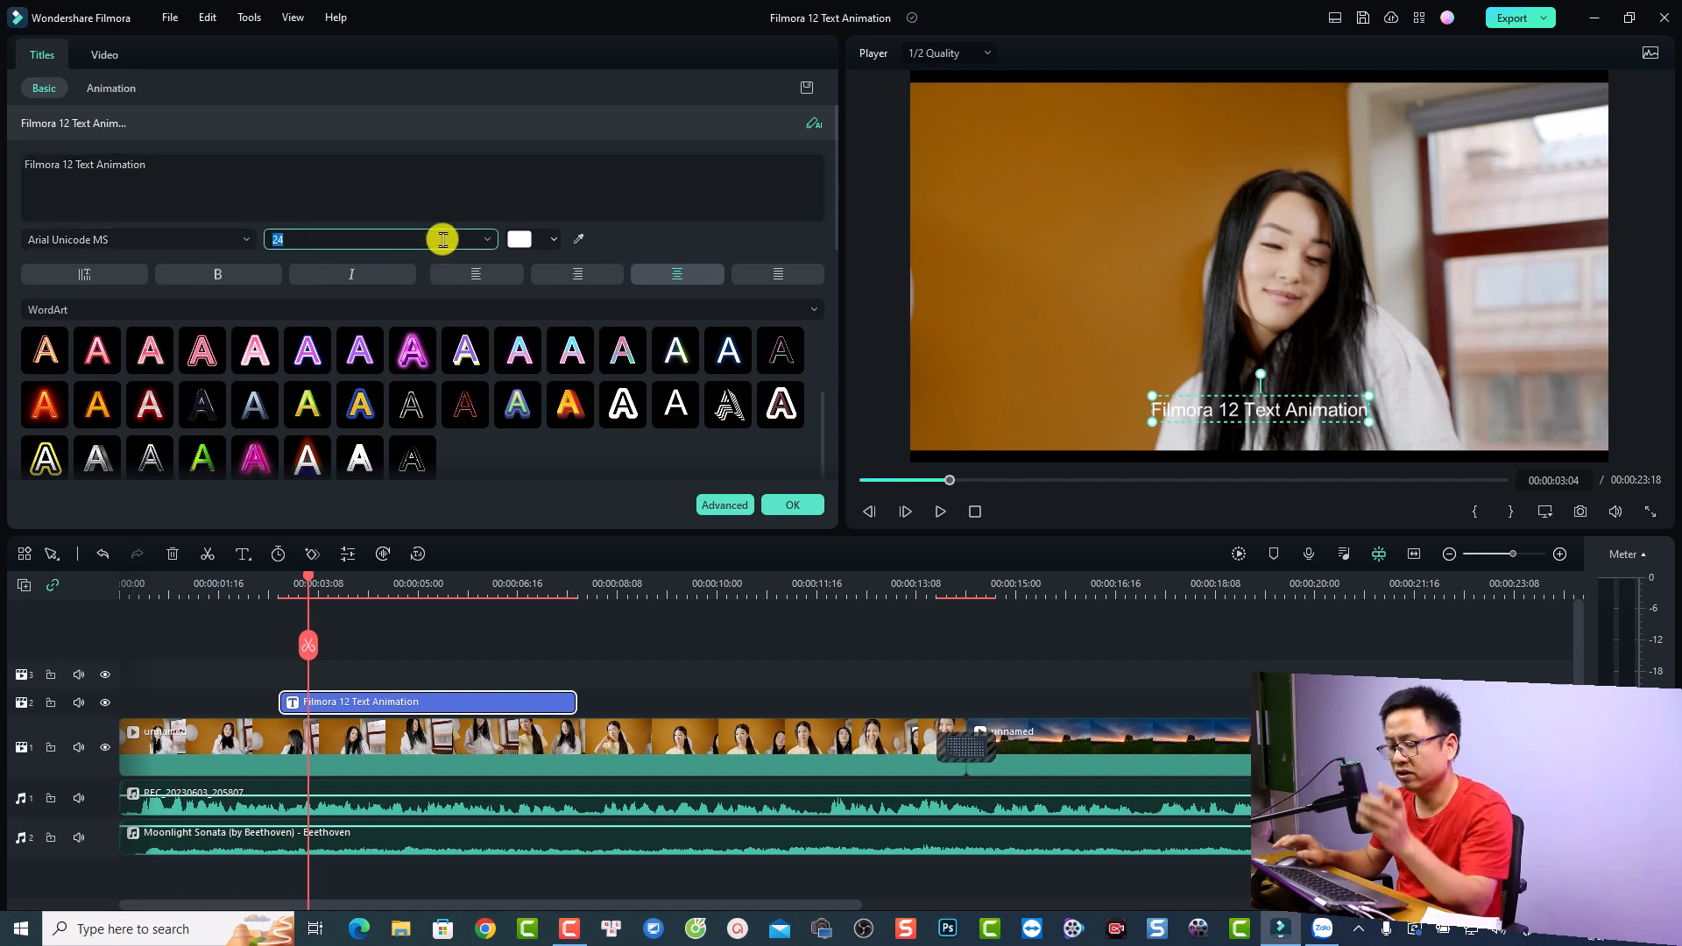
text(100)
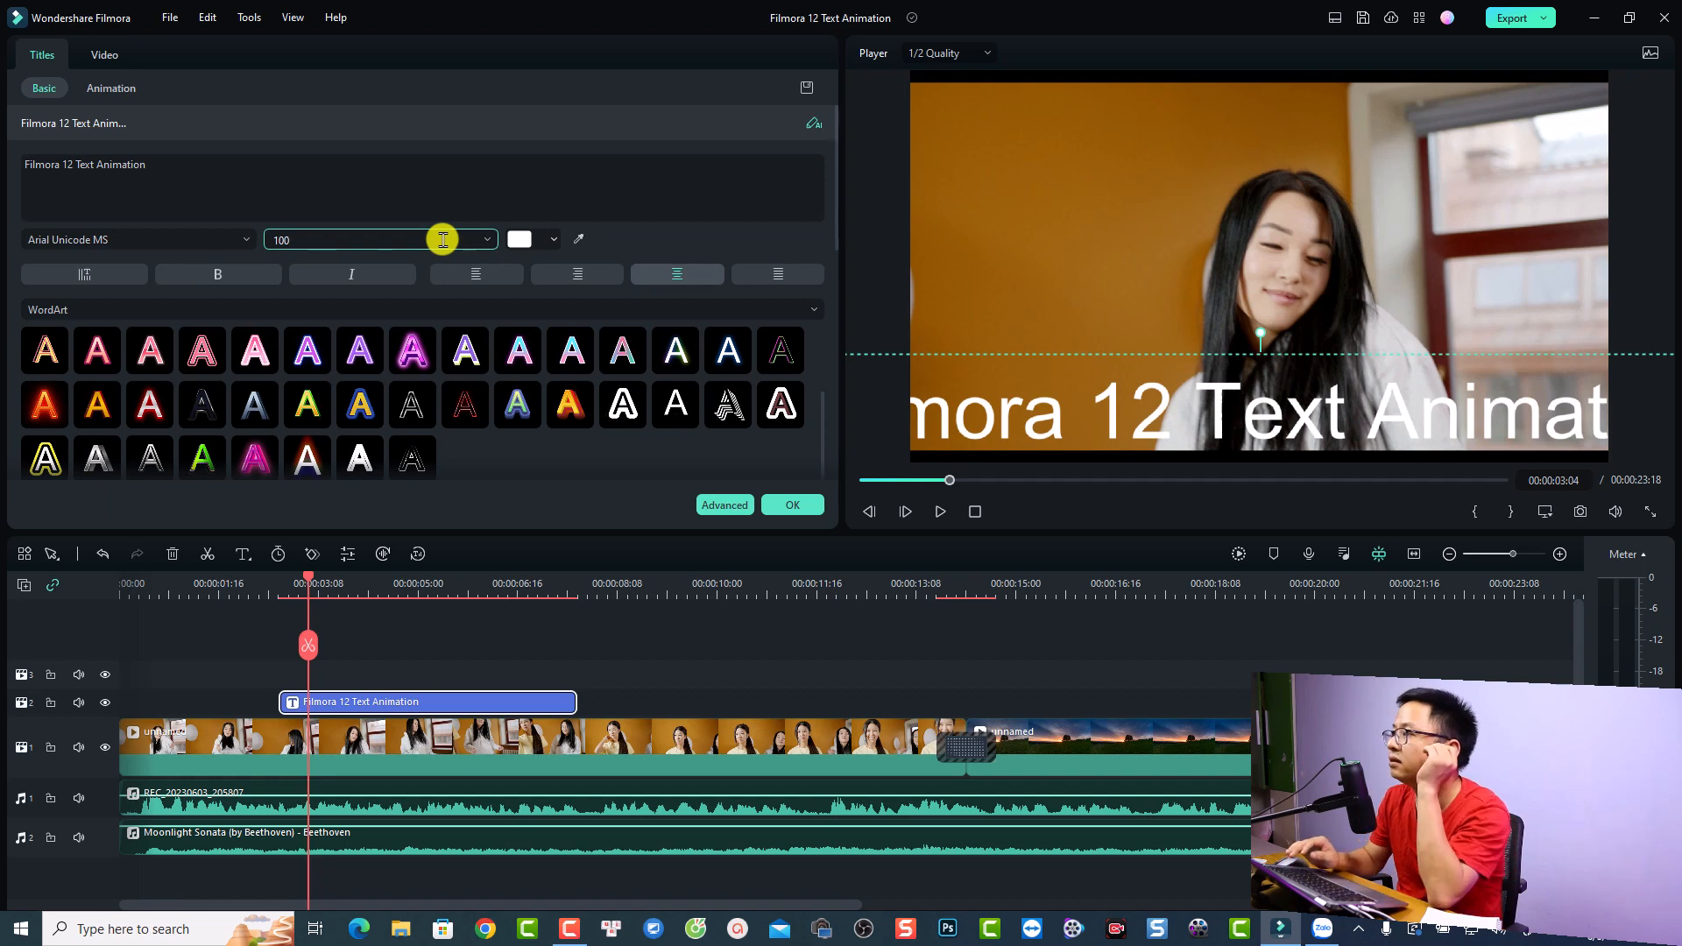
key(BackSpace)
key(BackSpace)
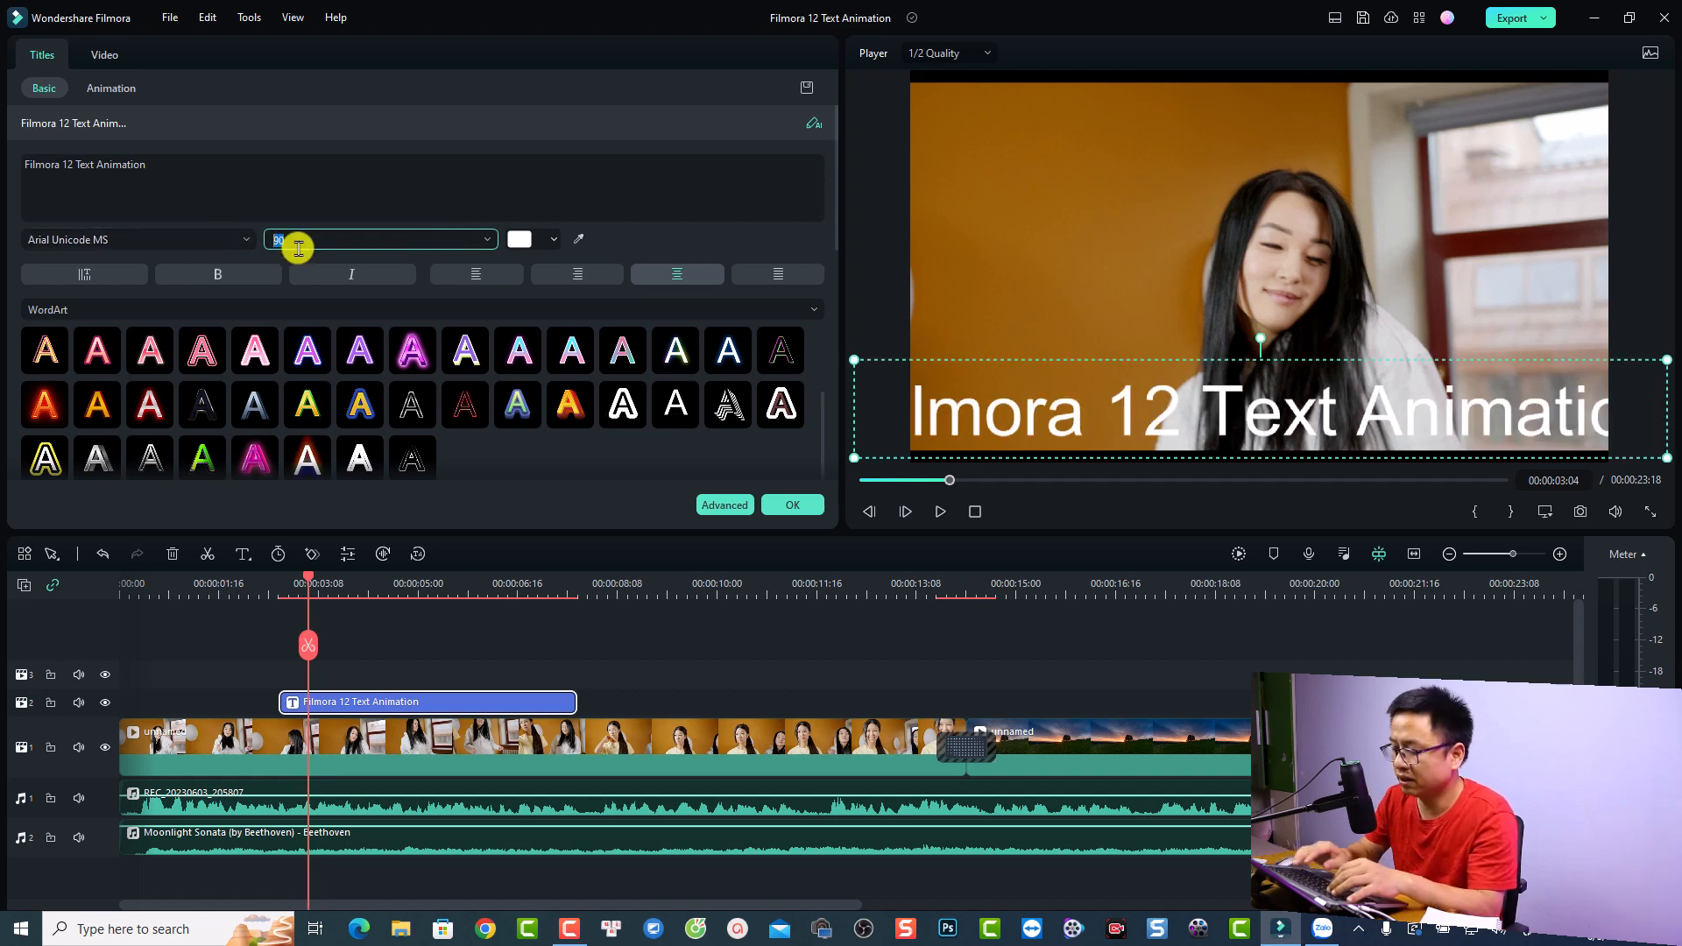
text(70)
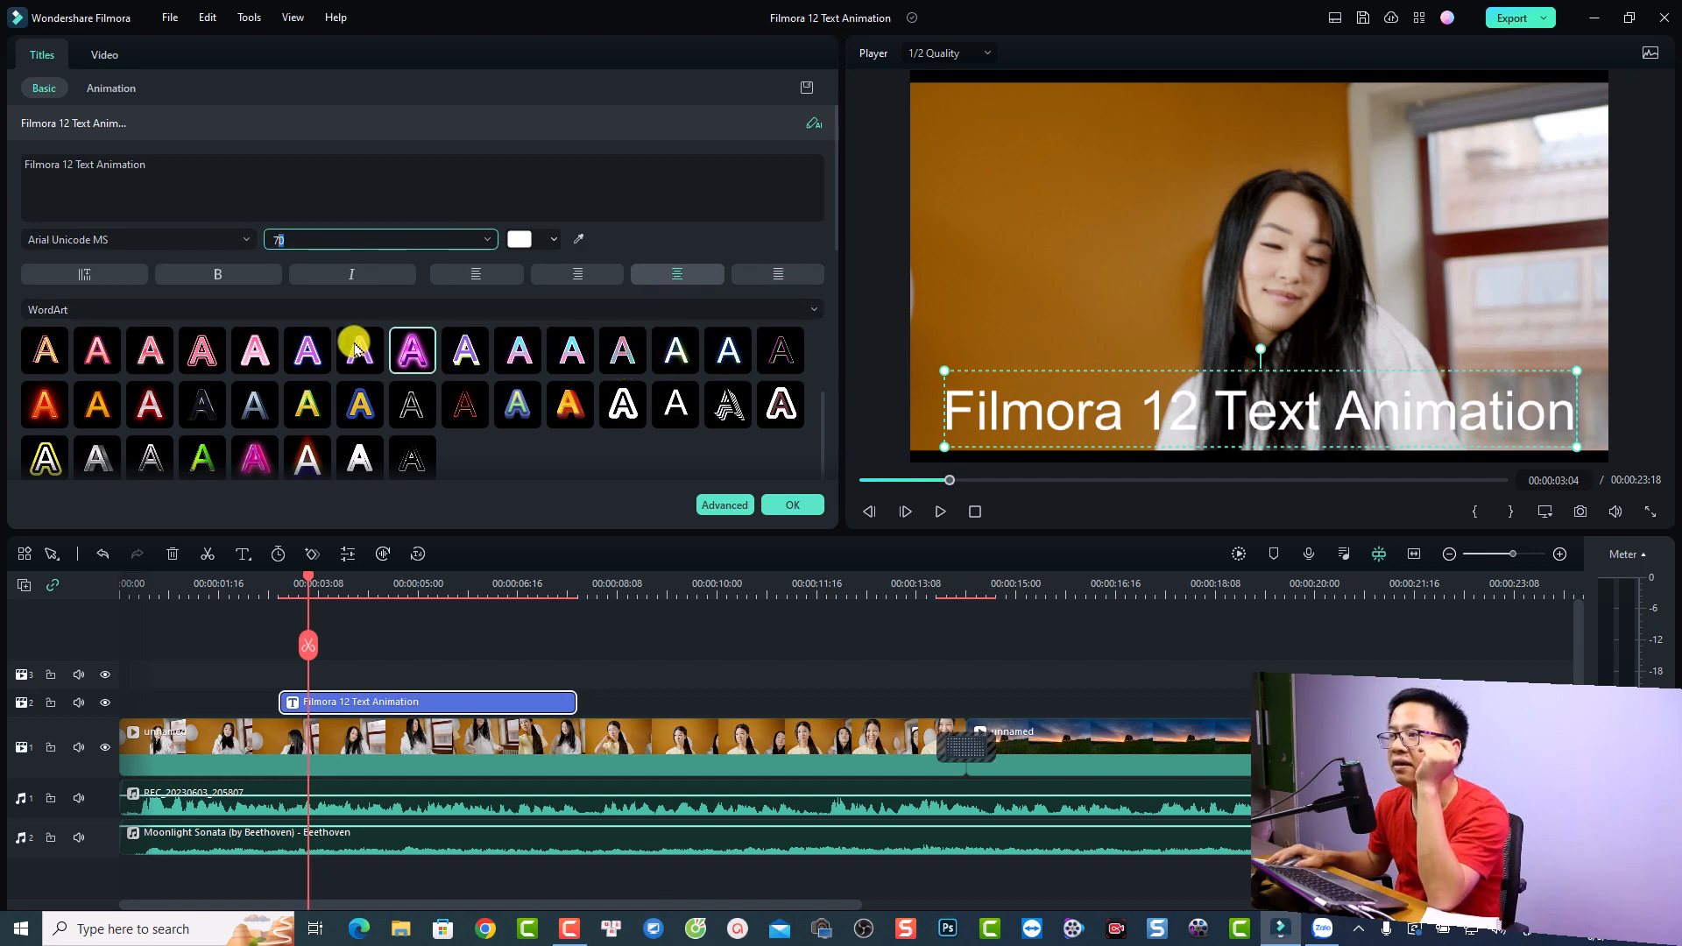
Step: Apply the white, black-outlined WordArt preset and move the title to the upper middle
click(80, 309)
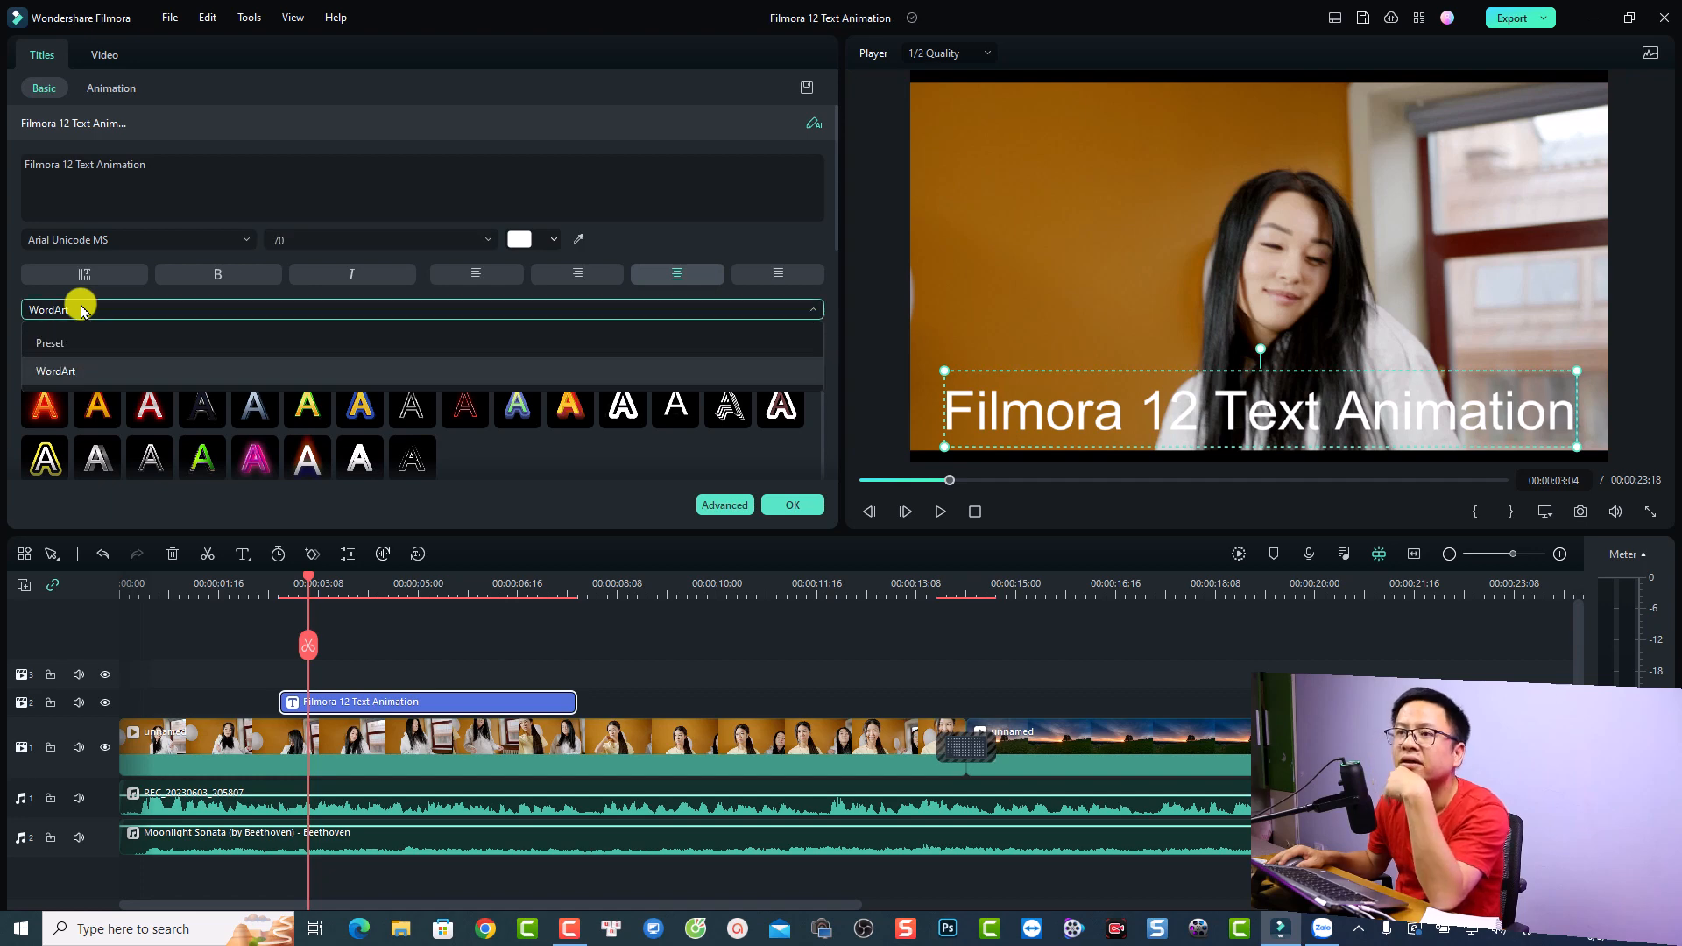
click(68, 371)
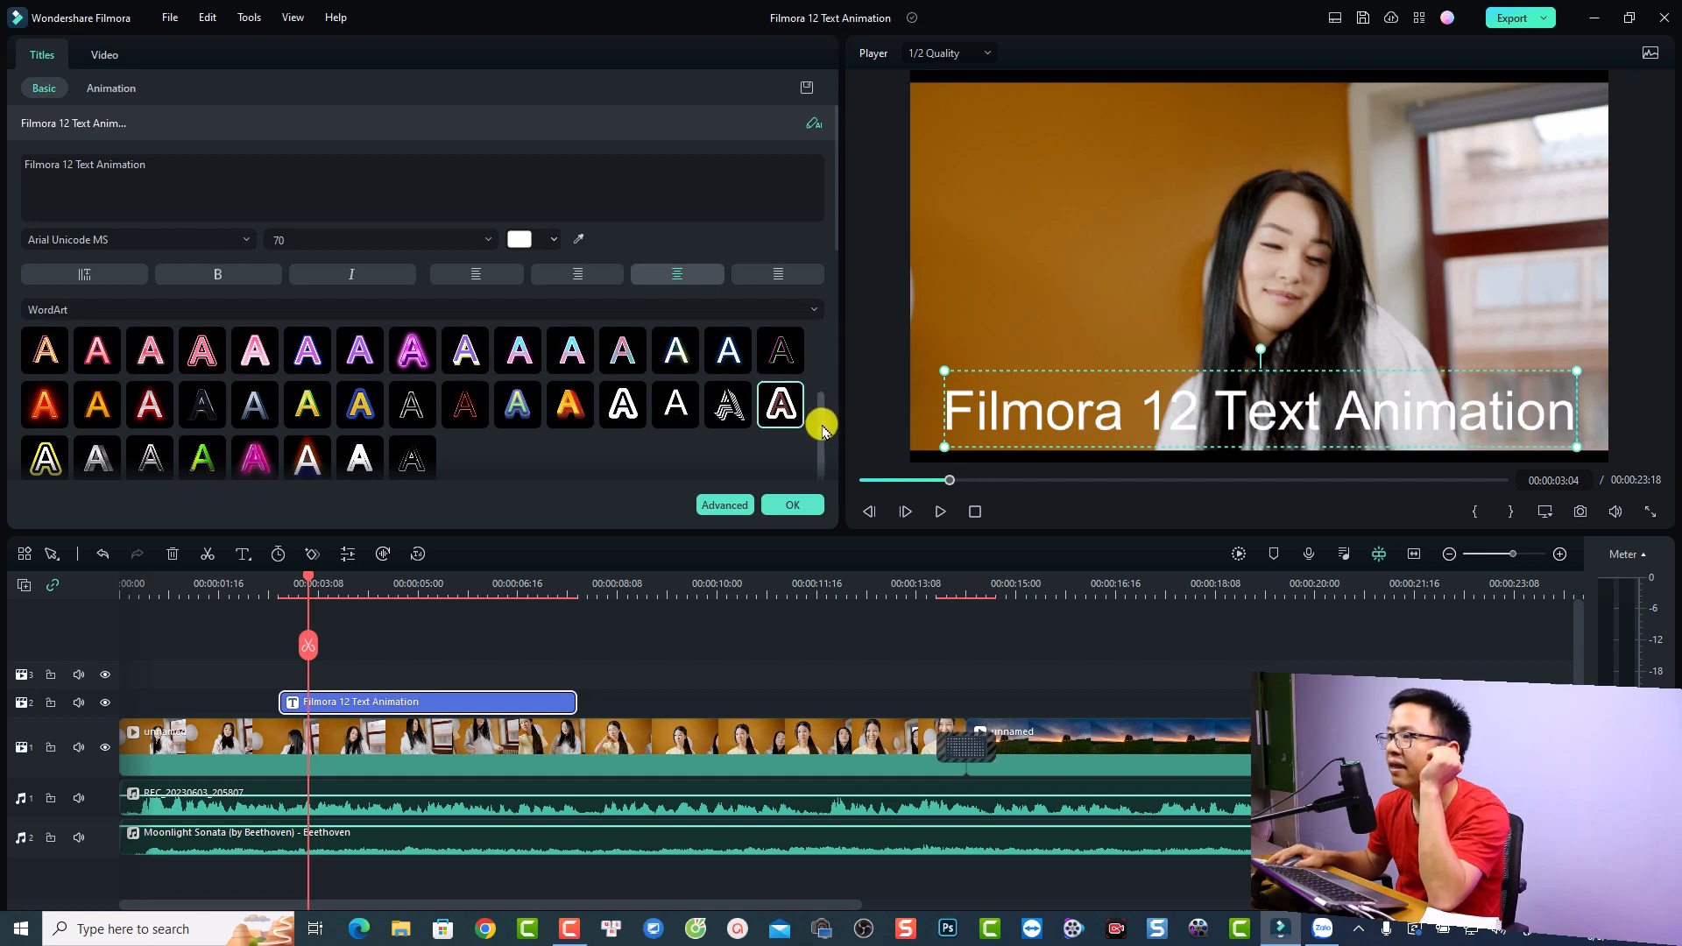
mouse_move(824, 429)
mouse_down()
mouse_move(822, 356)
mouse_move(818, 447)
mouse_up()
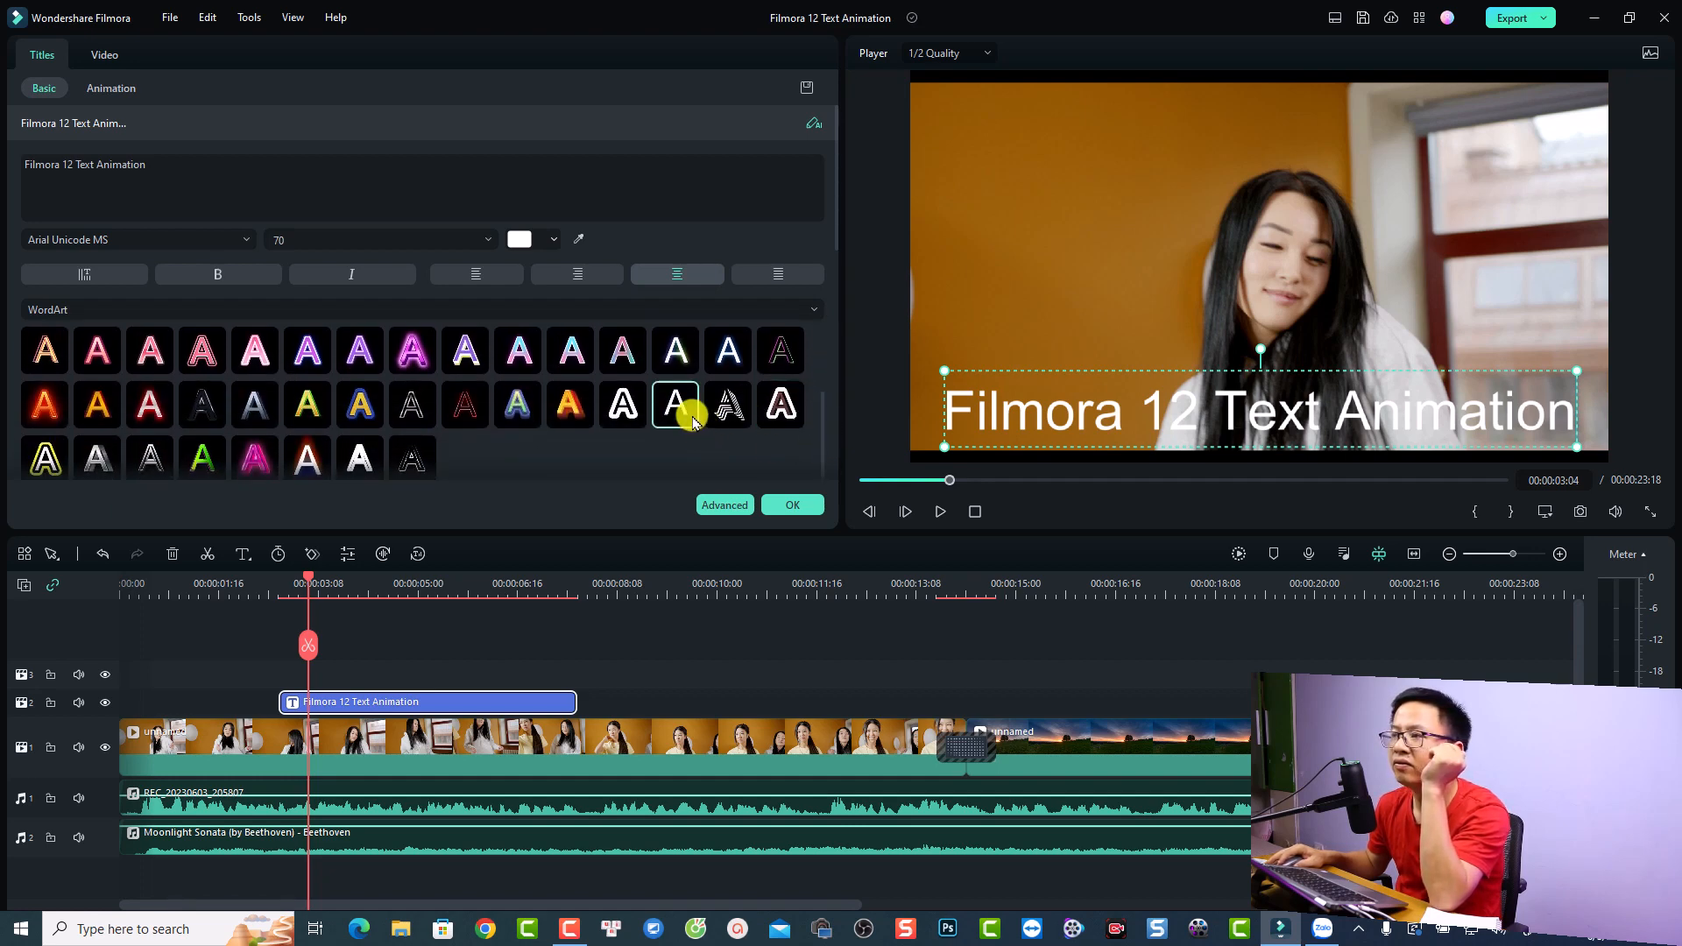
click(629, 413)
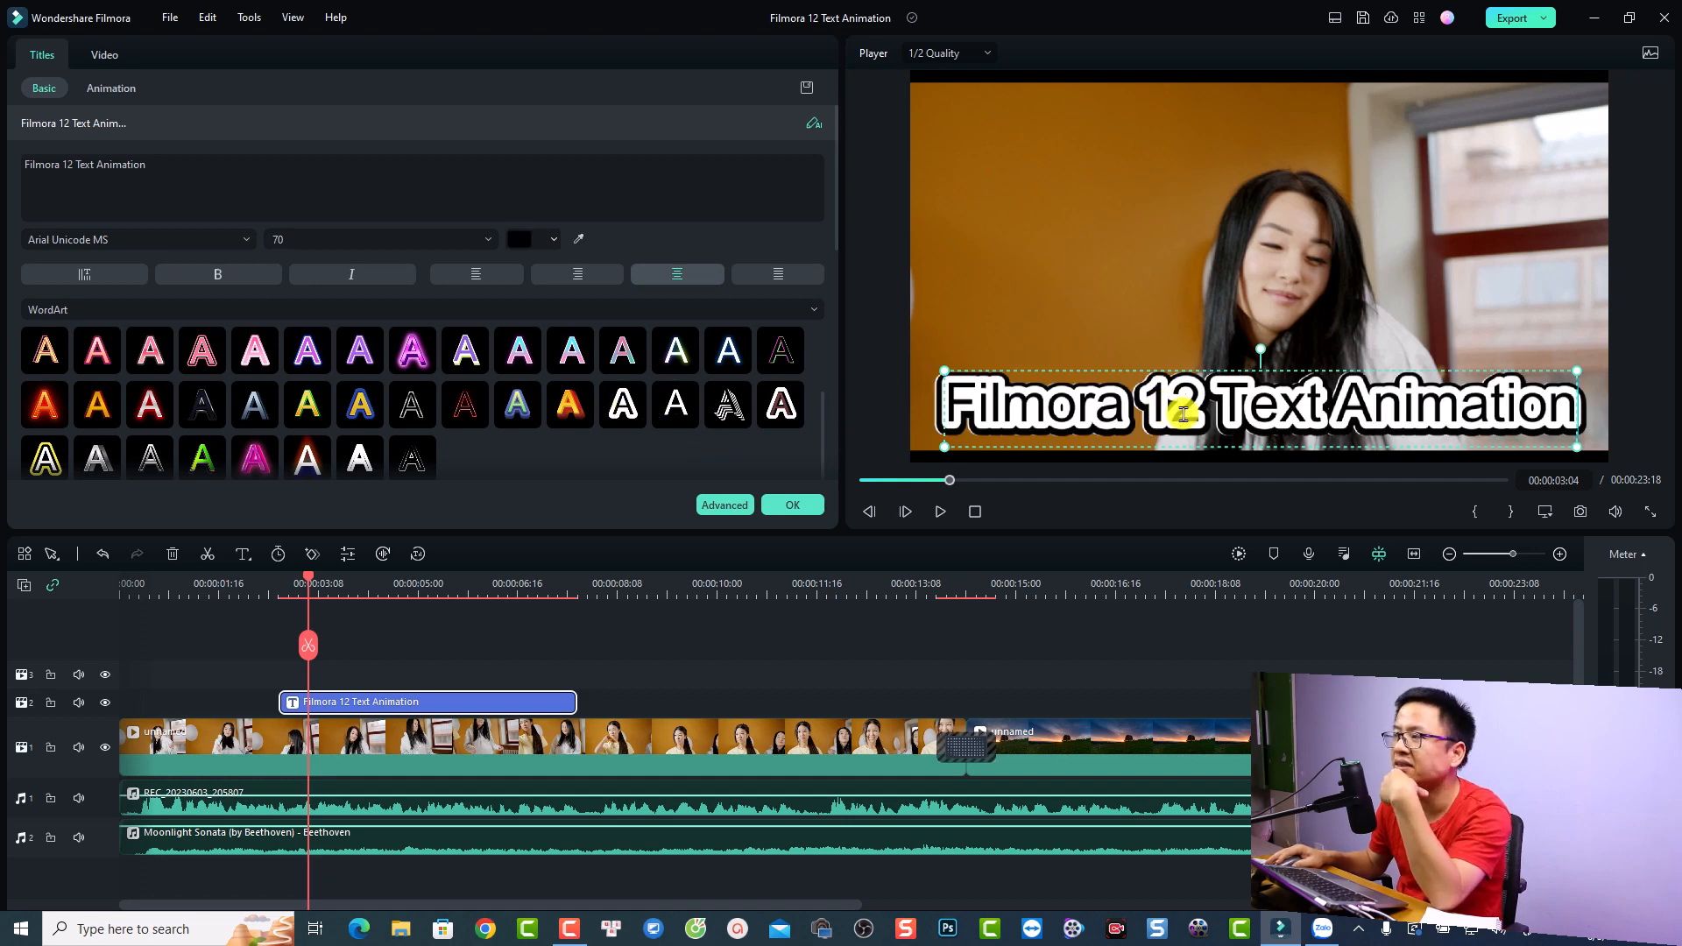
click(1194, 308)
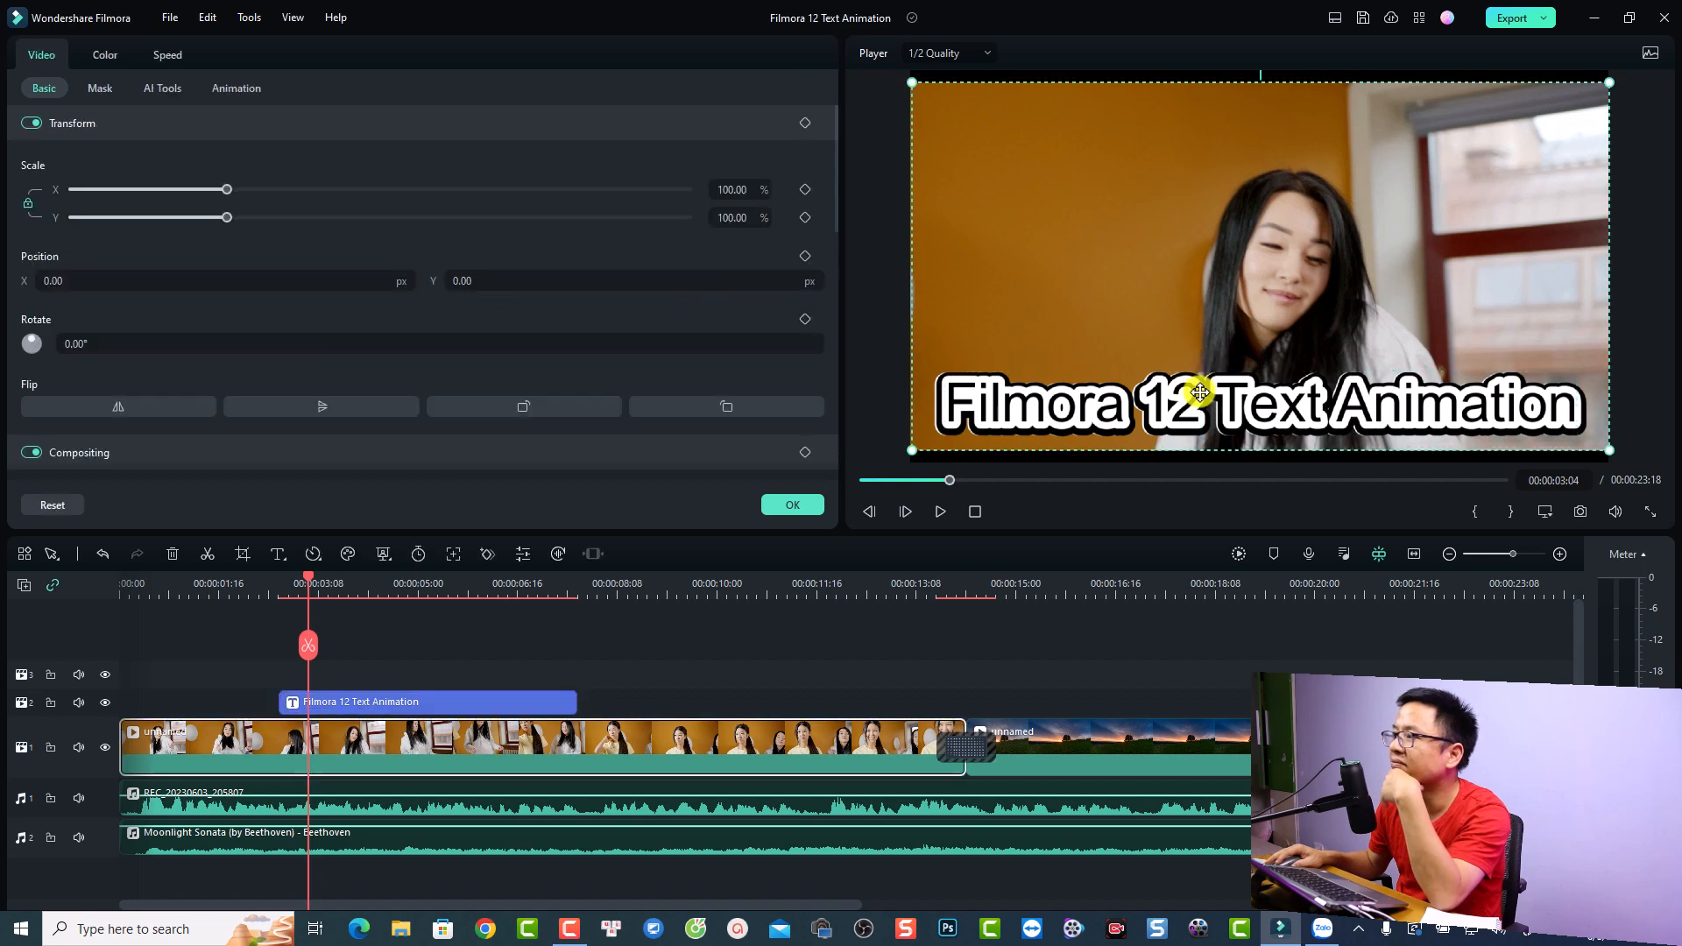
drag(1188, 407, 1139, 311)
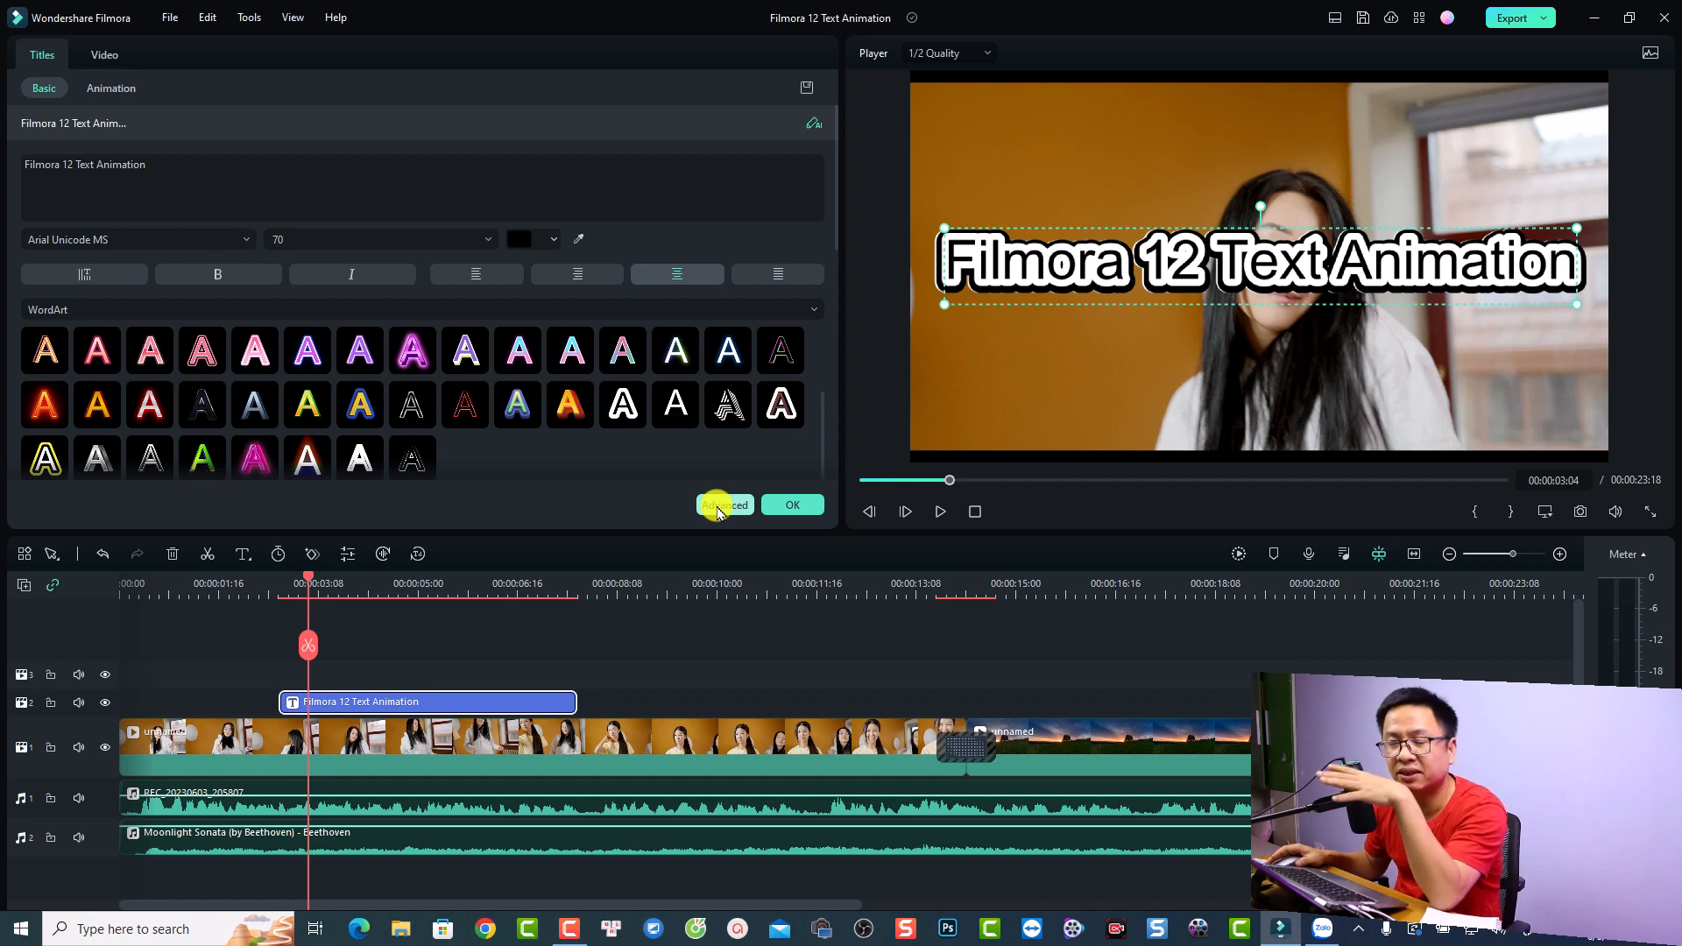
Step: Apply the Pinwheel title animation and confirm with OK
click(110, 88)
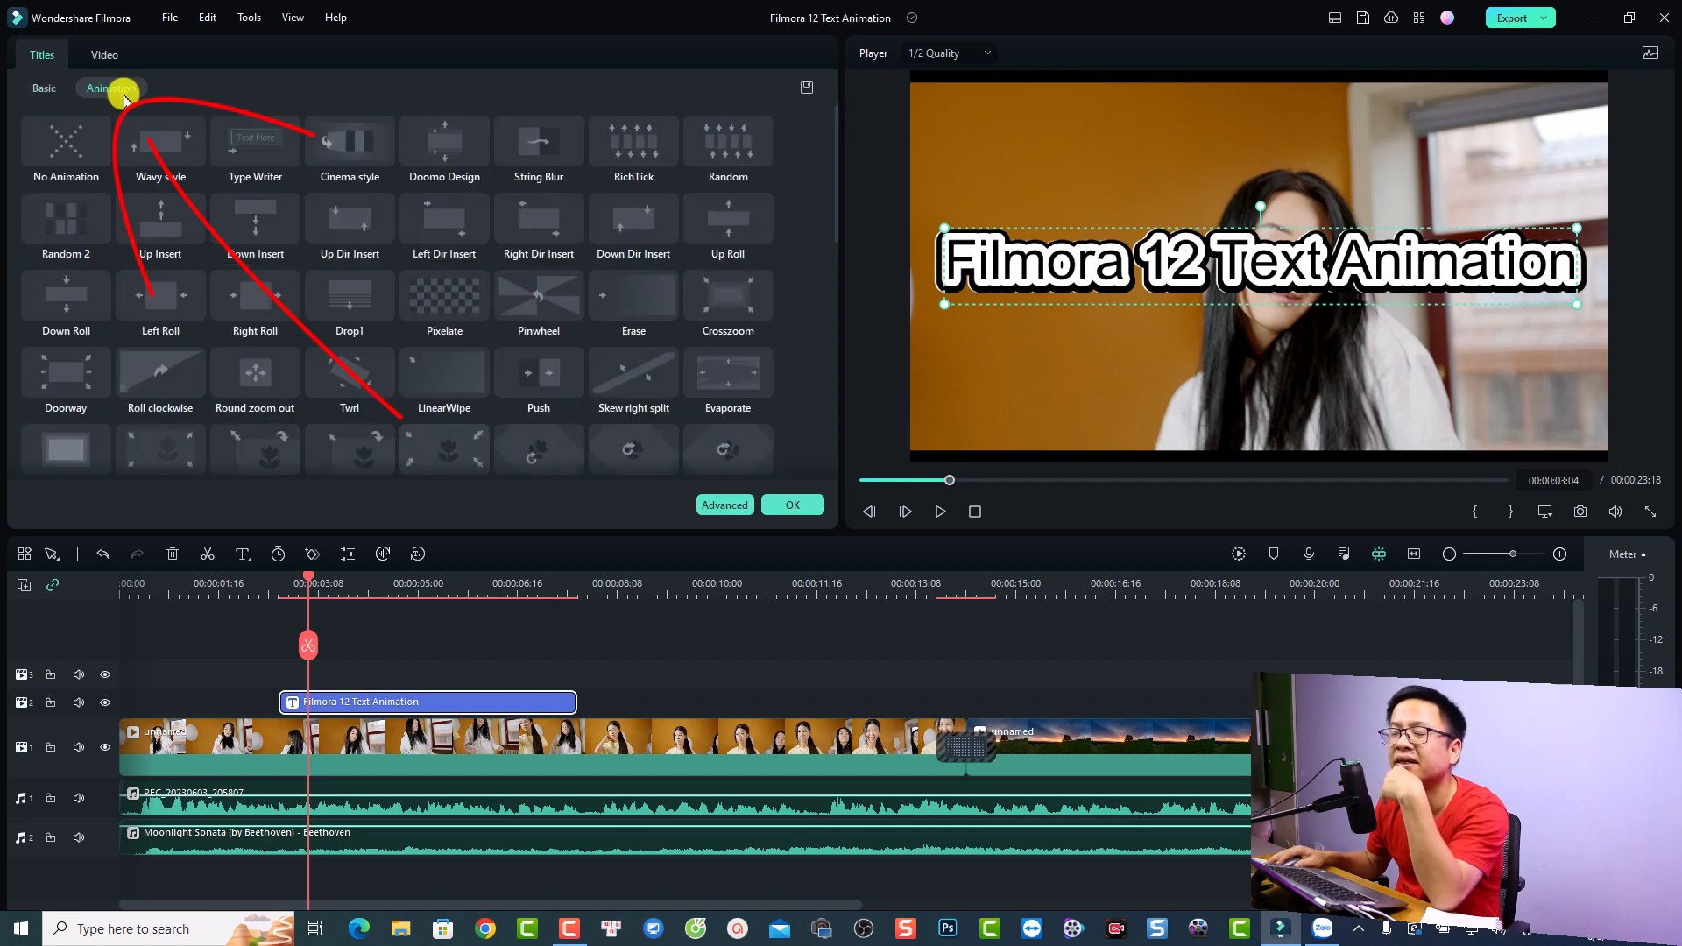
scroll(835, 230, down, 1)
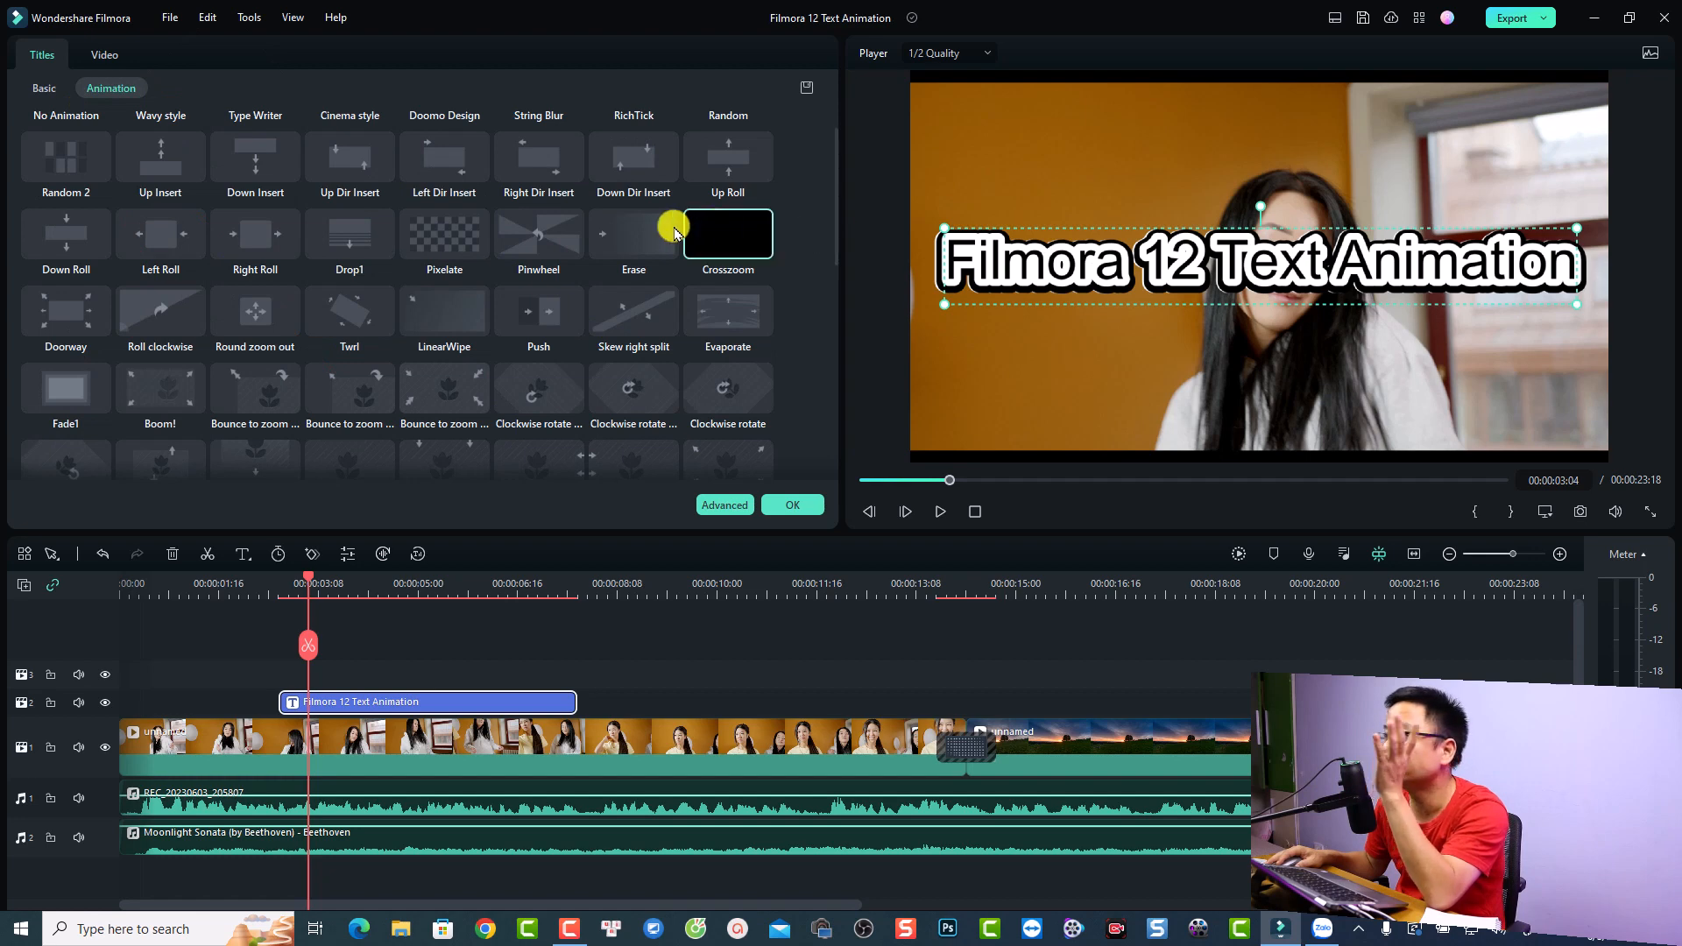
click(531, 247)
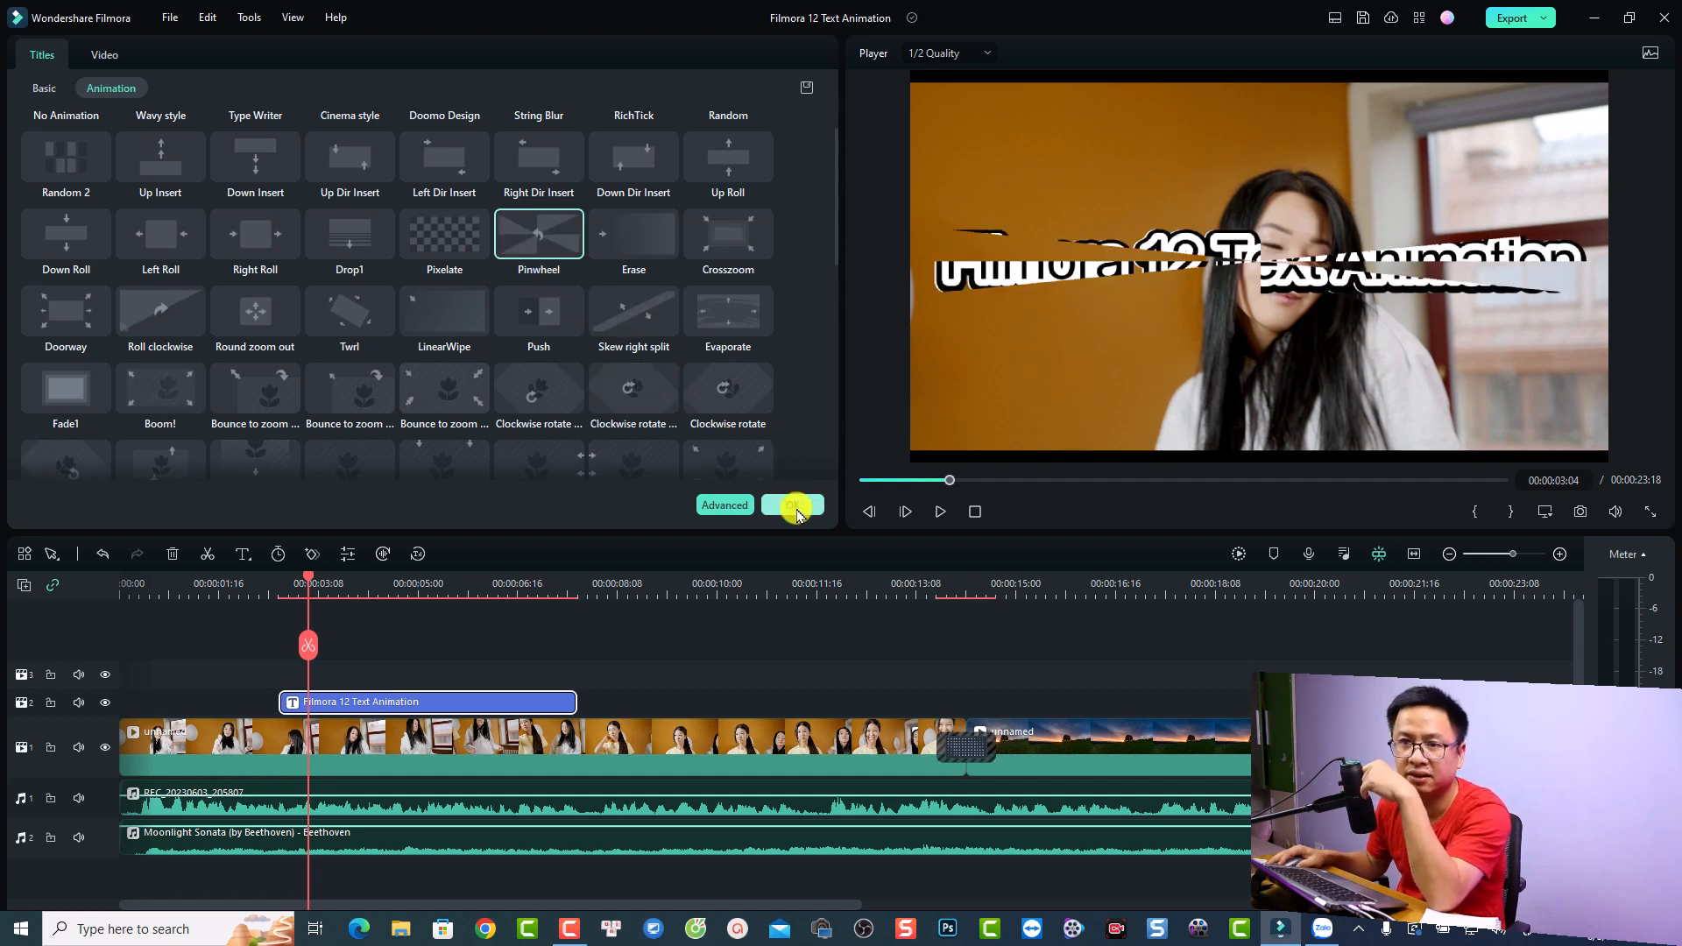
click(794, 506)
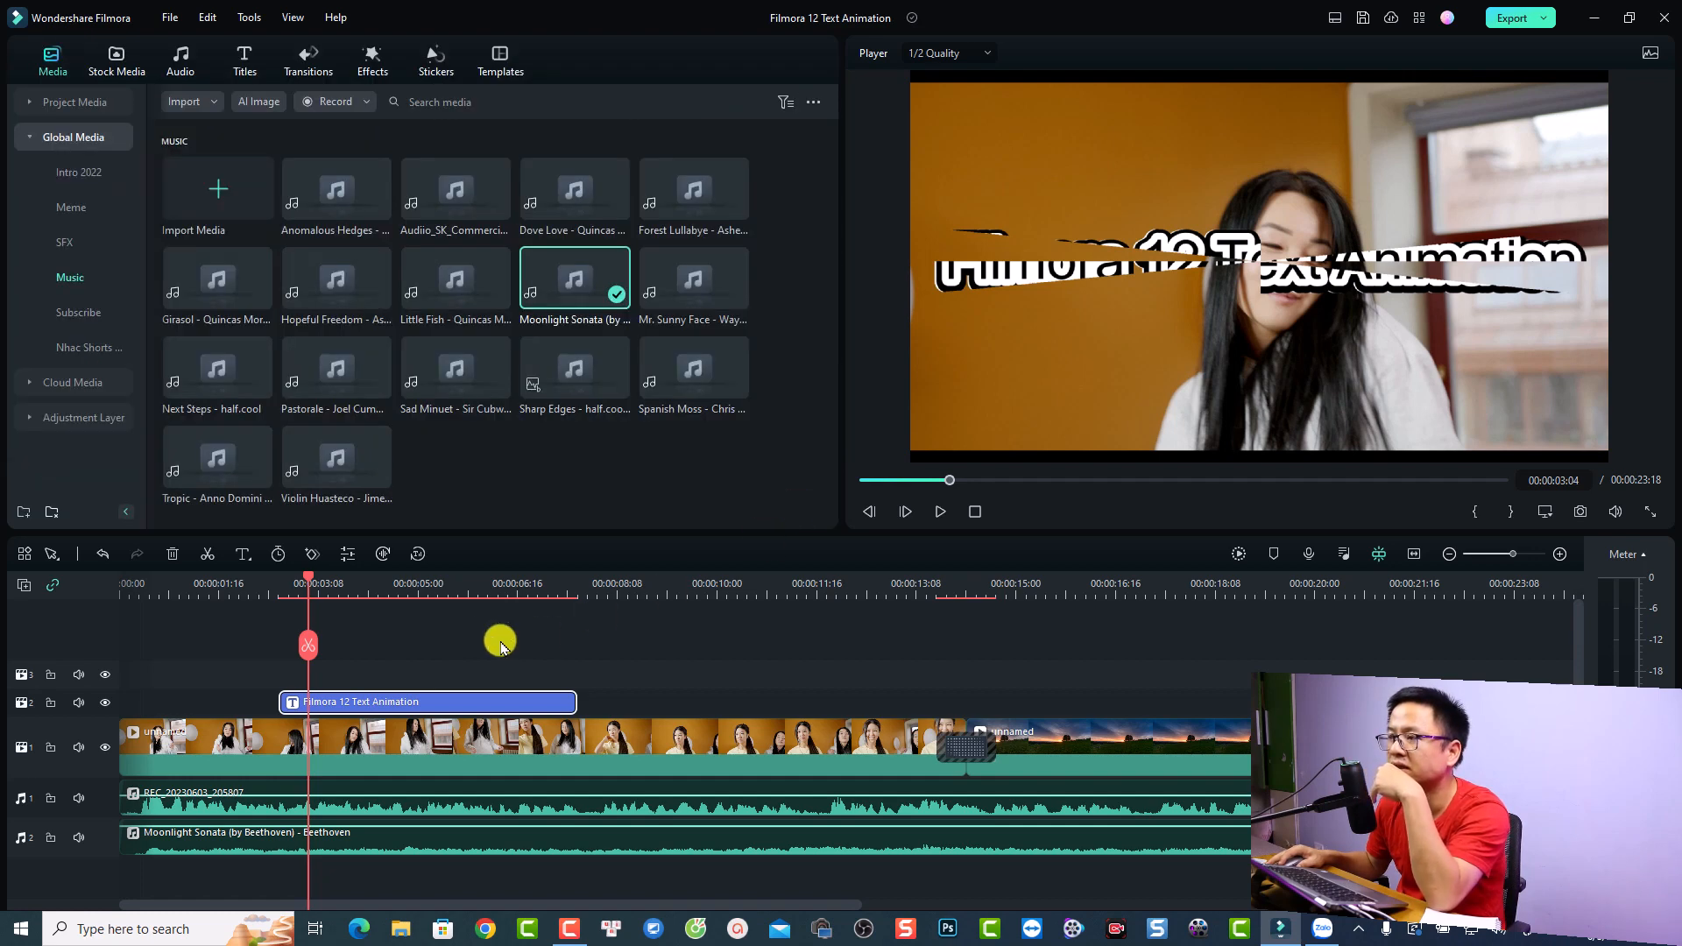
Step: Preview the Pinwheel animation from just before the title starts
click(246, 585)
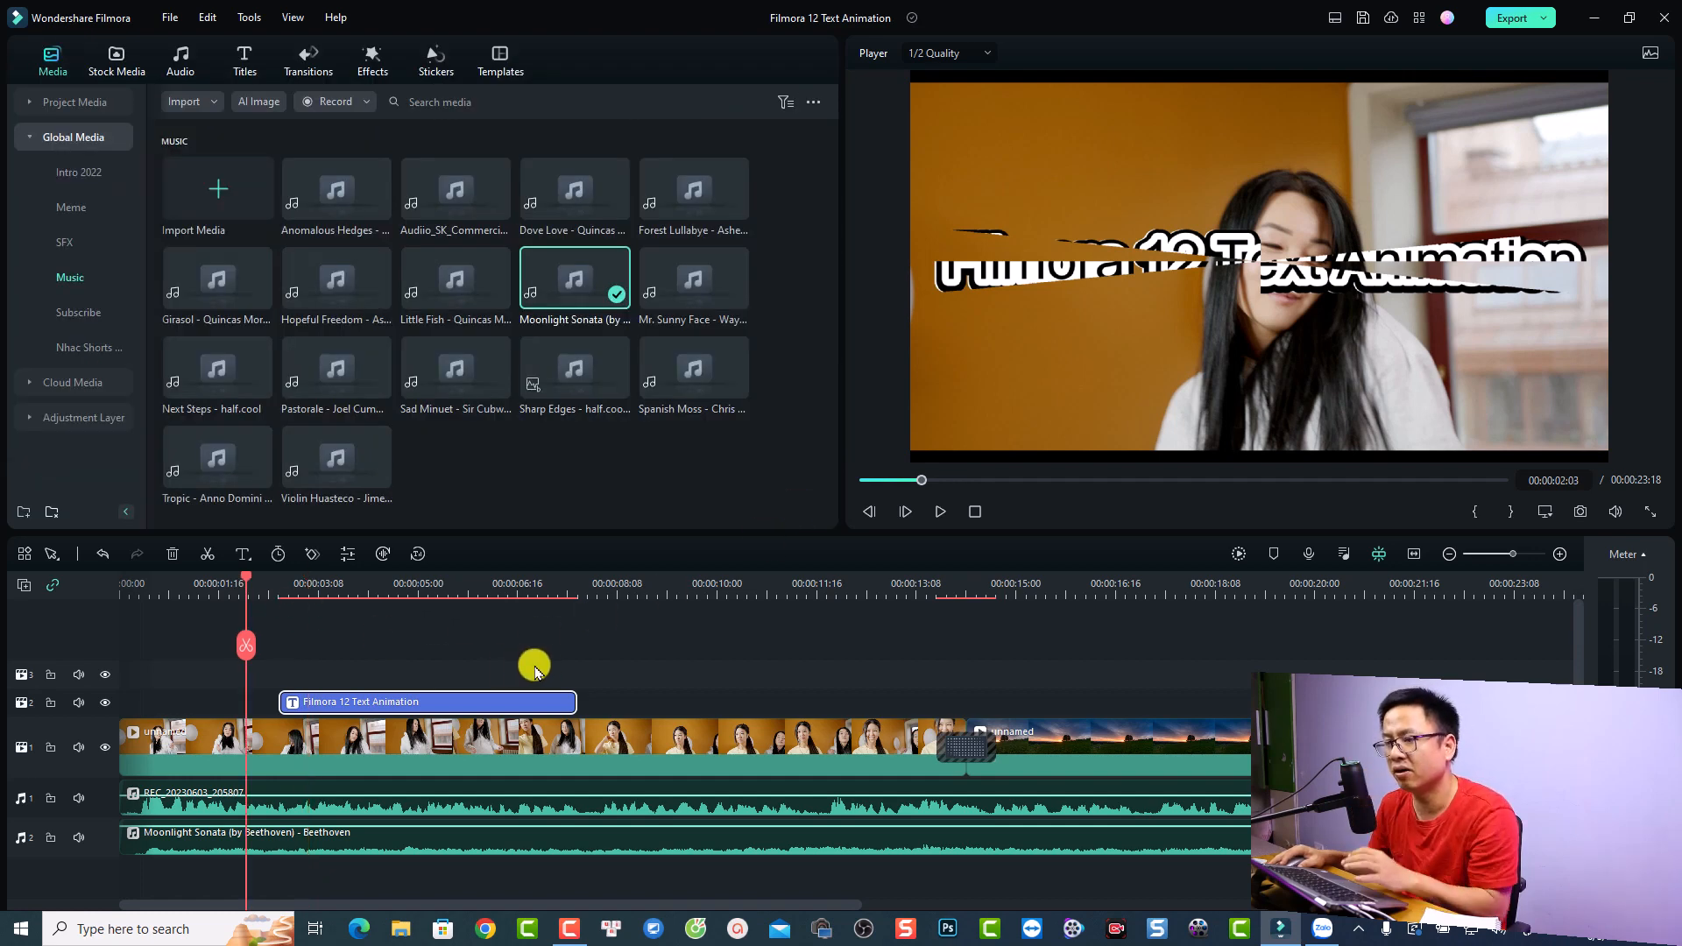
key(space)
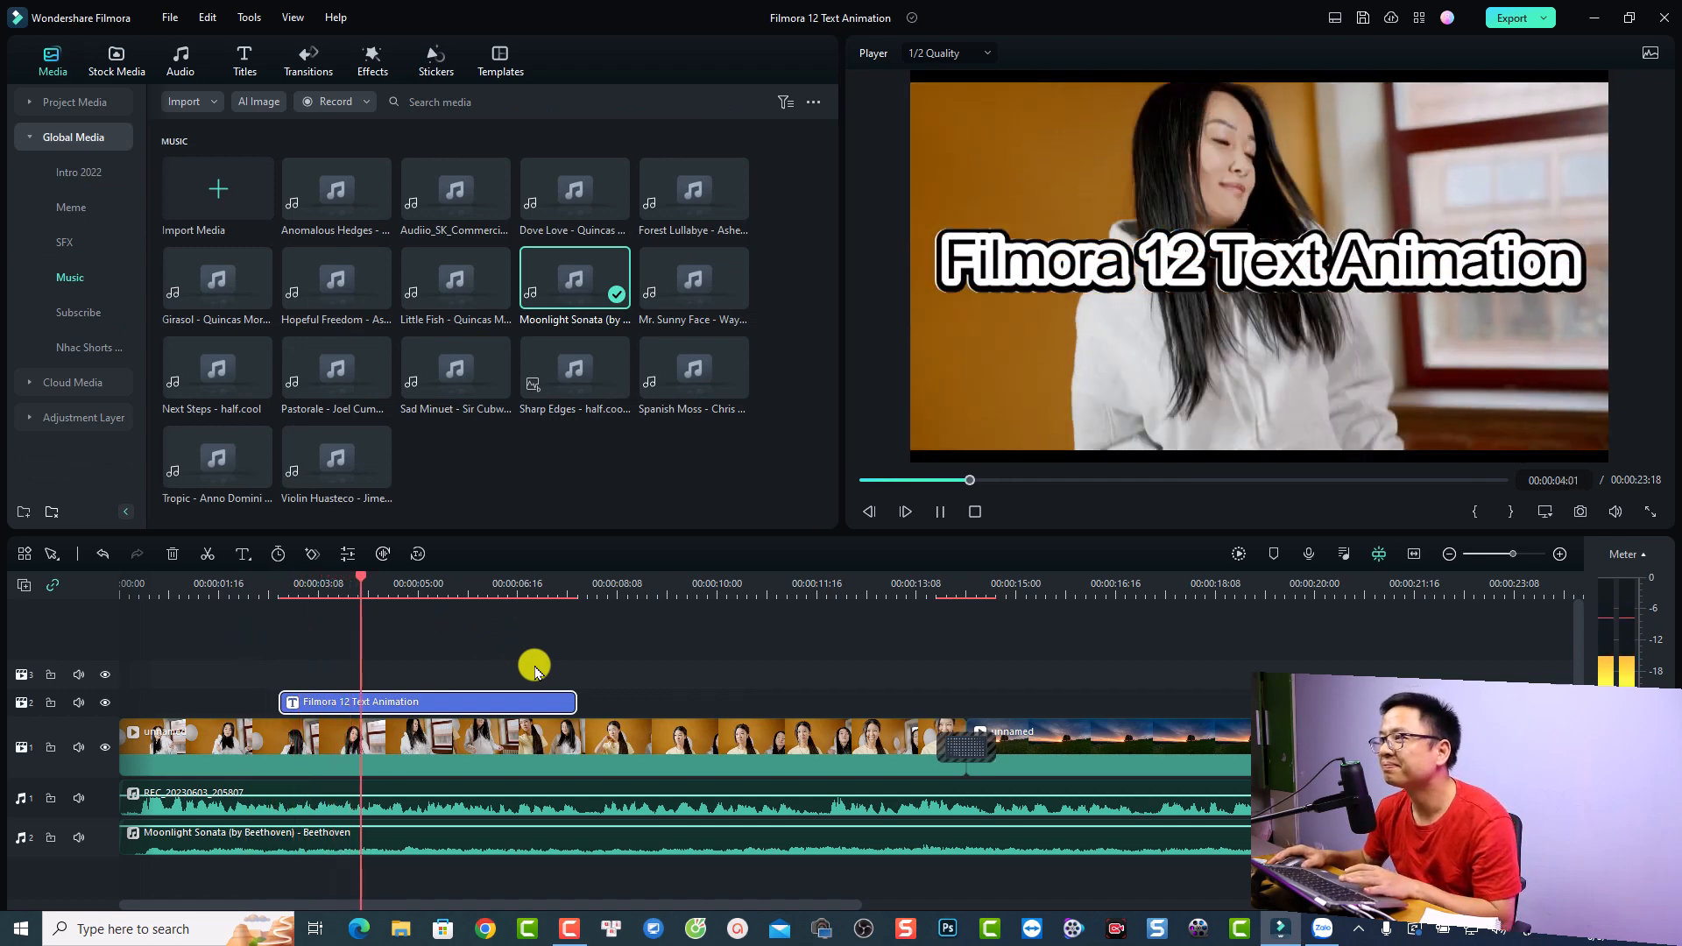
key(space)
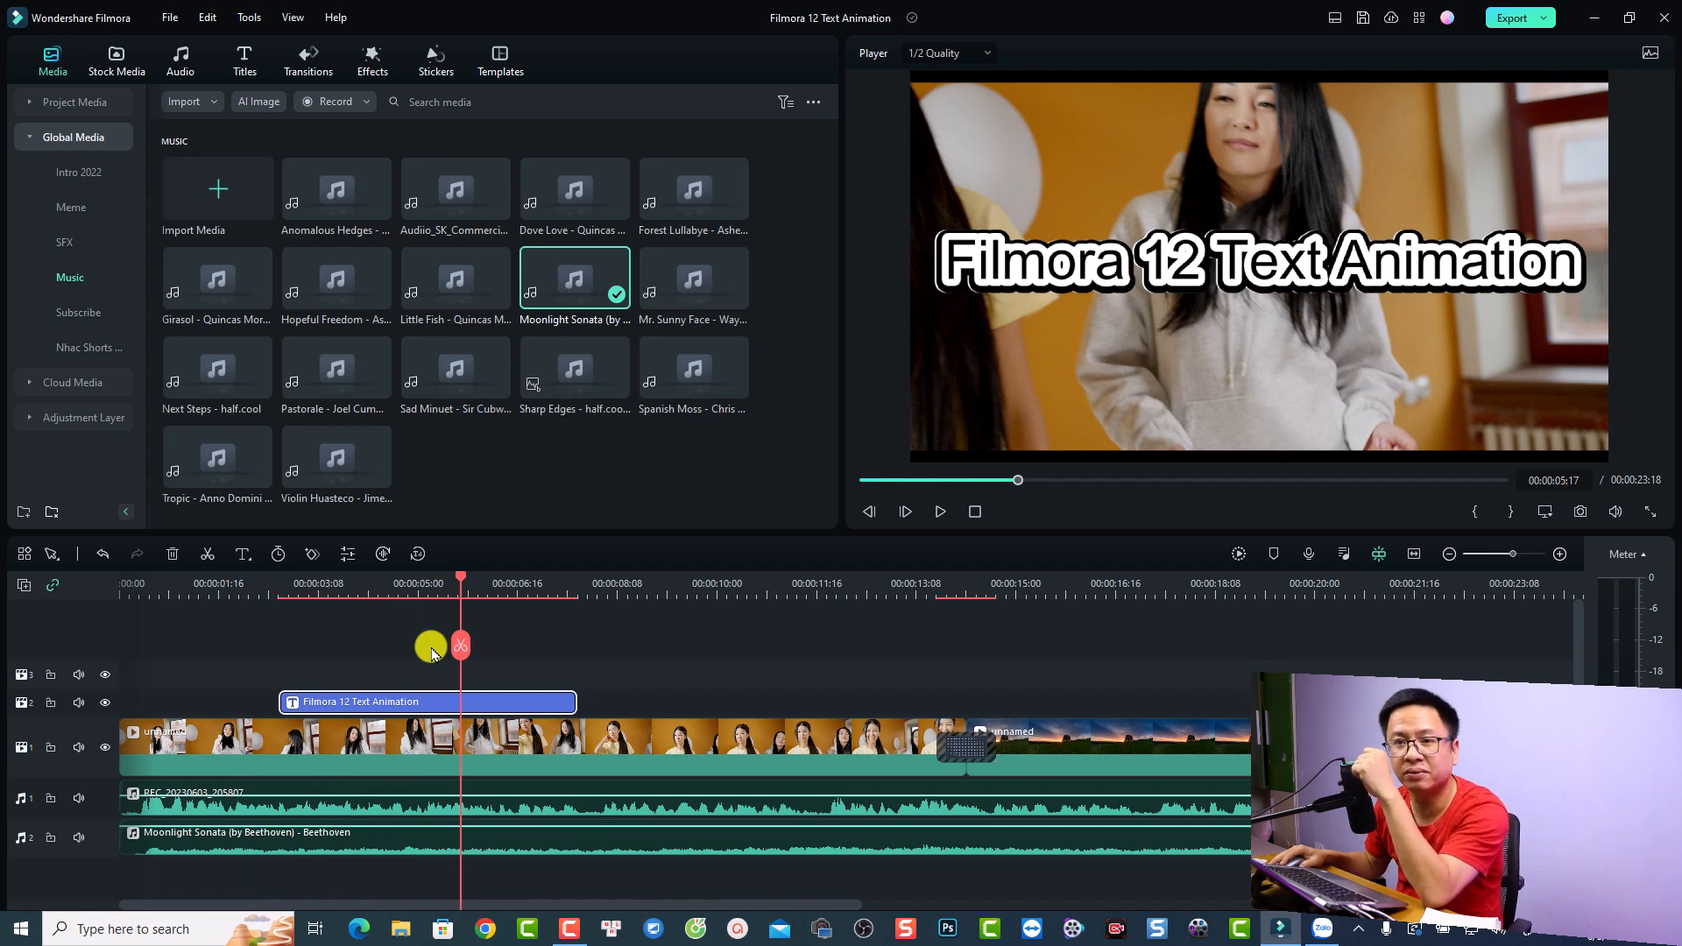
Step: In Advanced Edit, lengthen the title's entrance animation and preview it
right_click(439, 709)
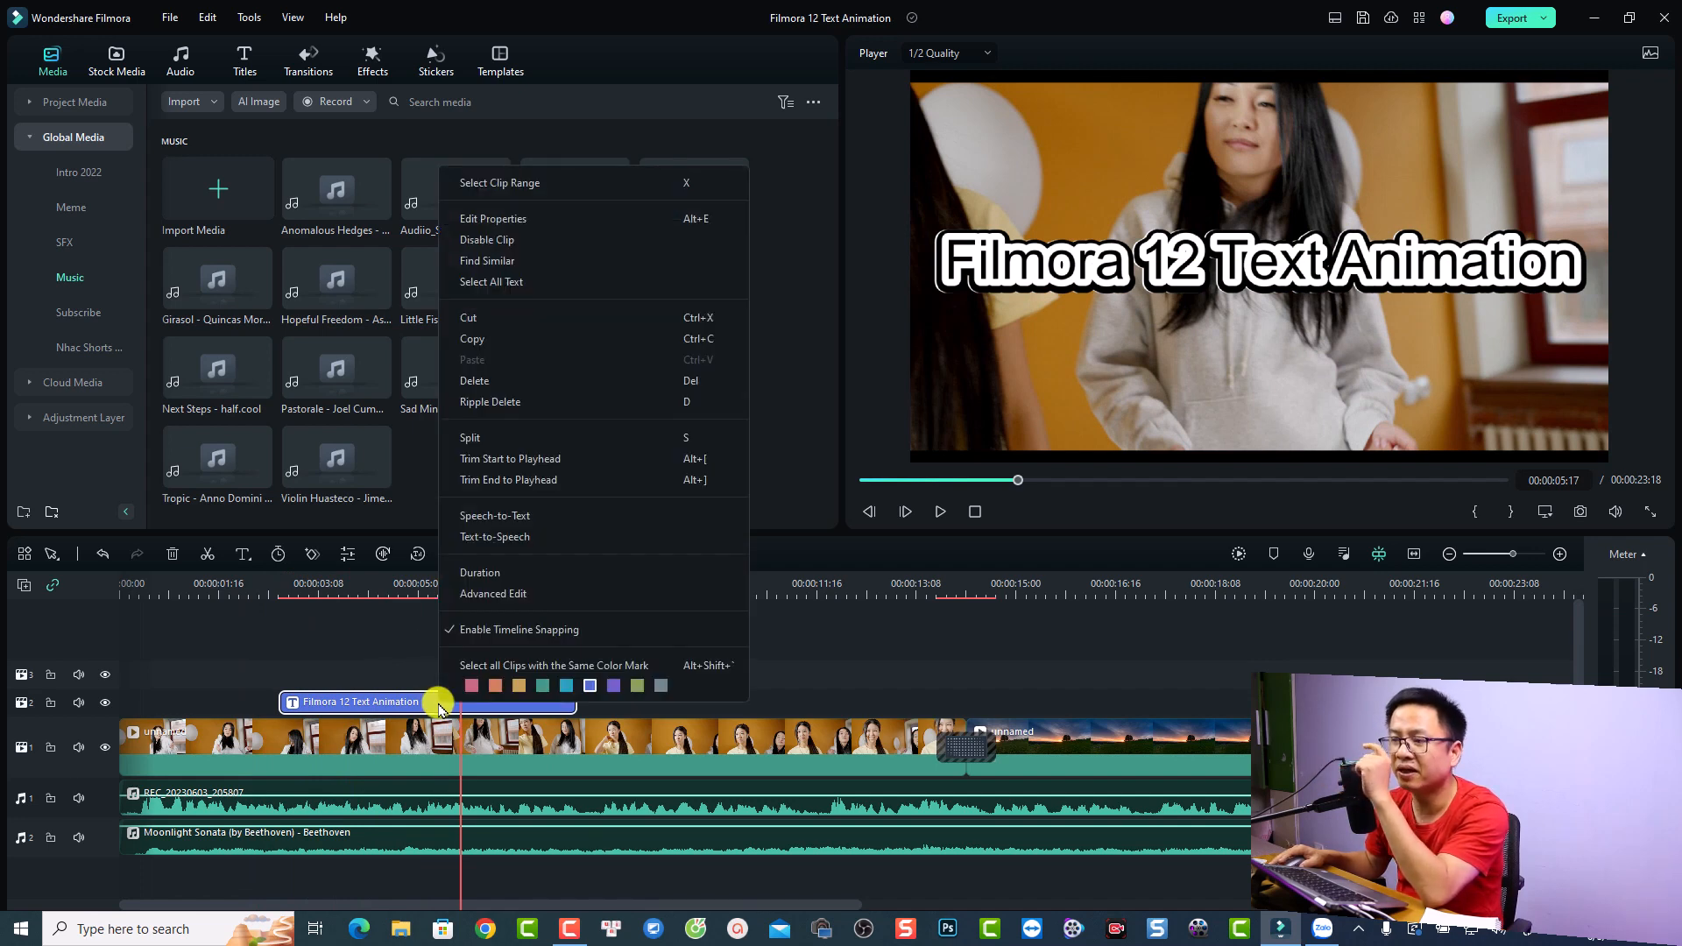
click(494, 595)
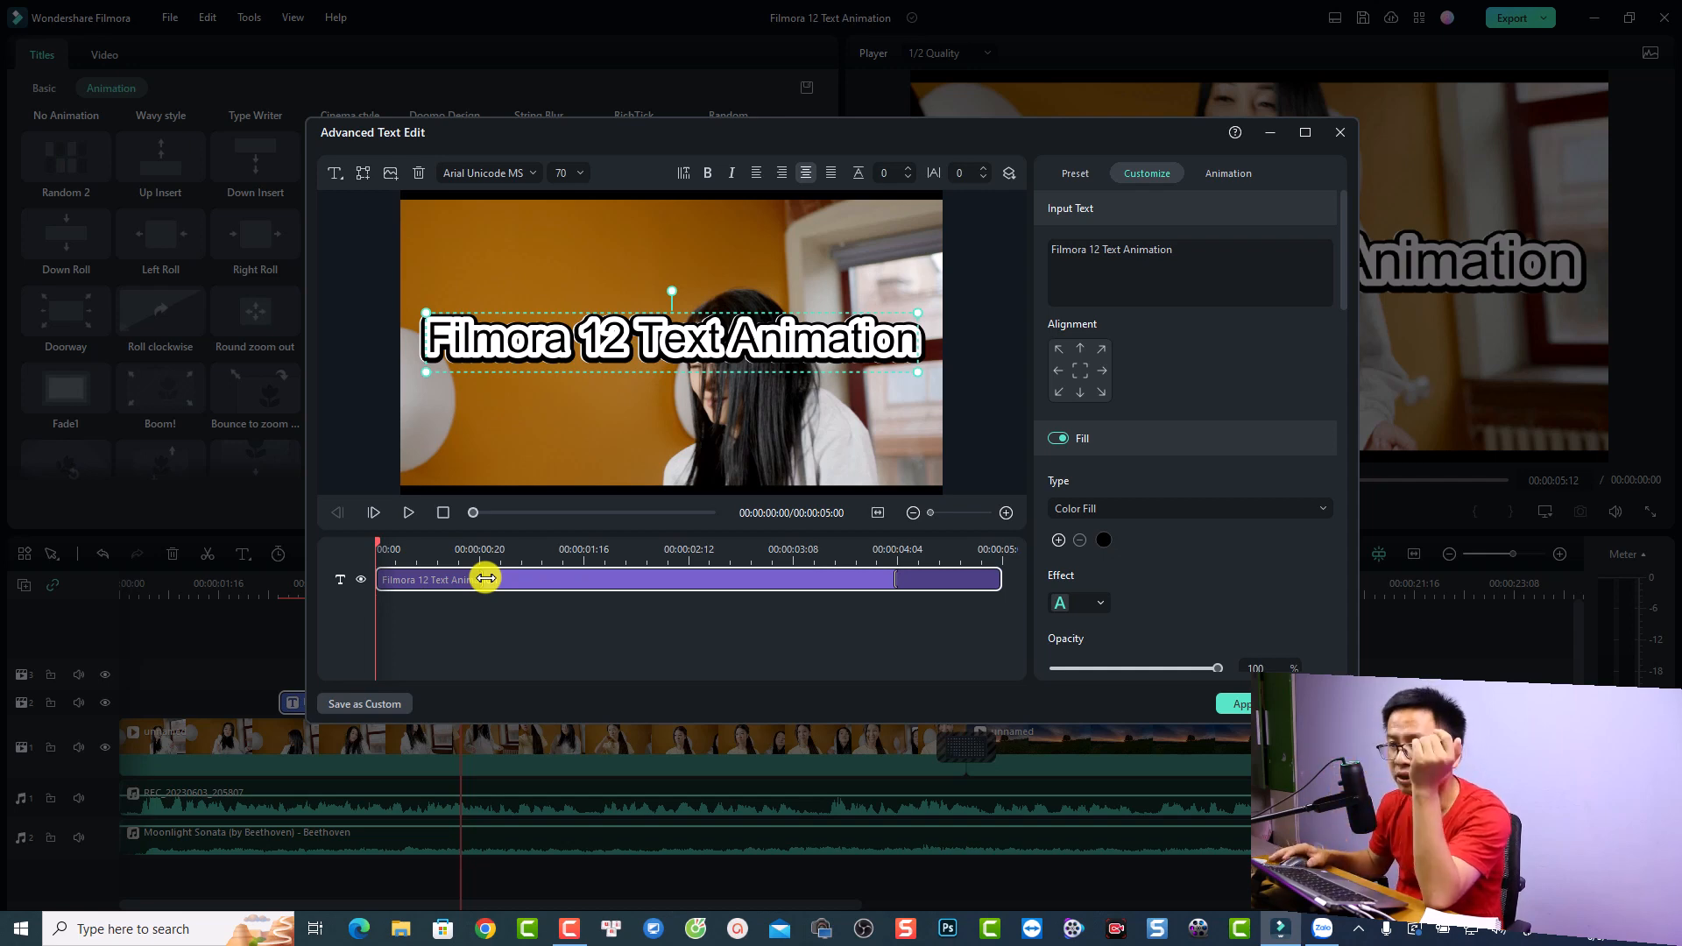
click(486, 578)
drag(486, 578, 565, 573)
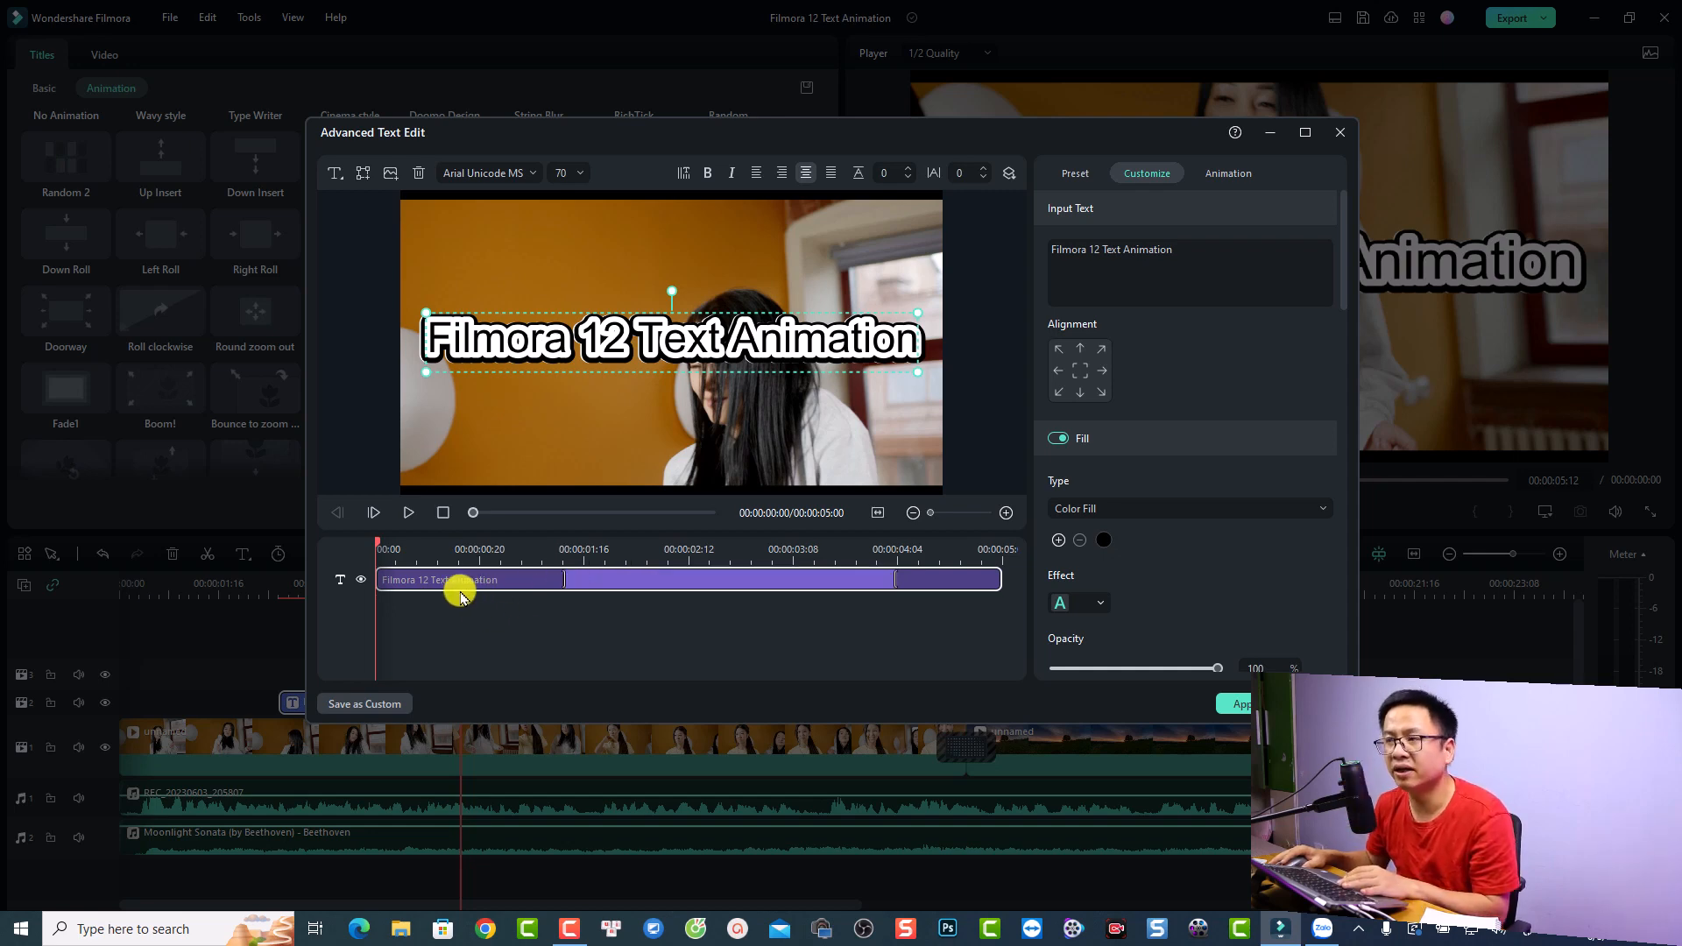
key(space)
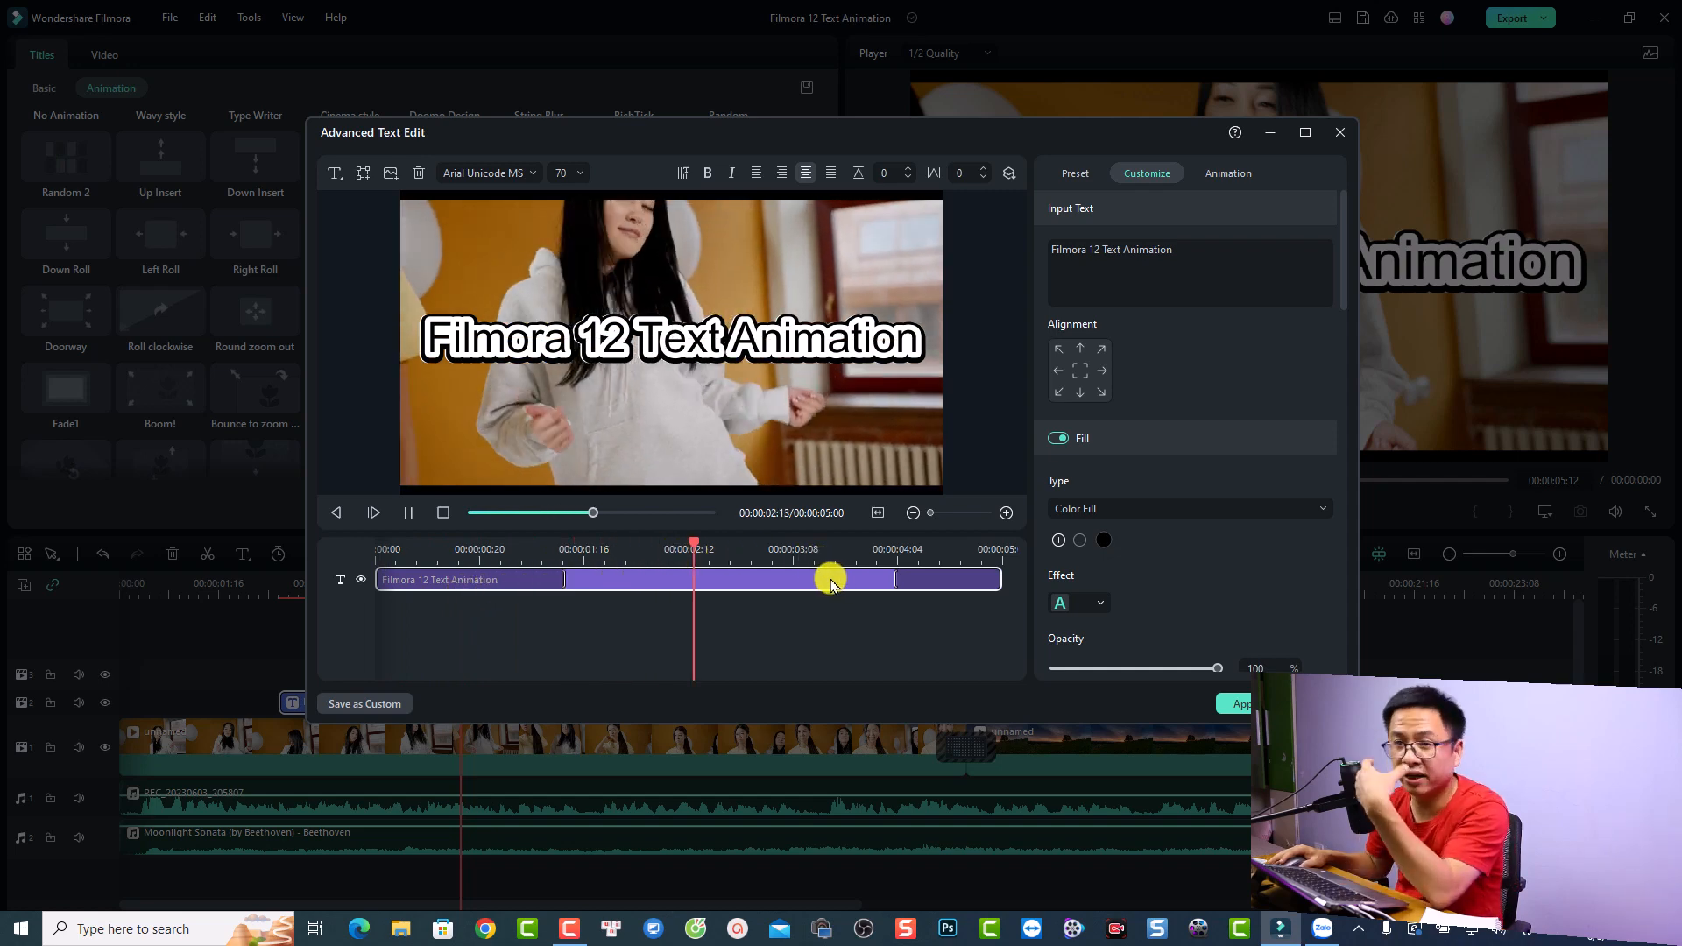
key(space)
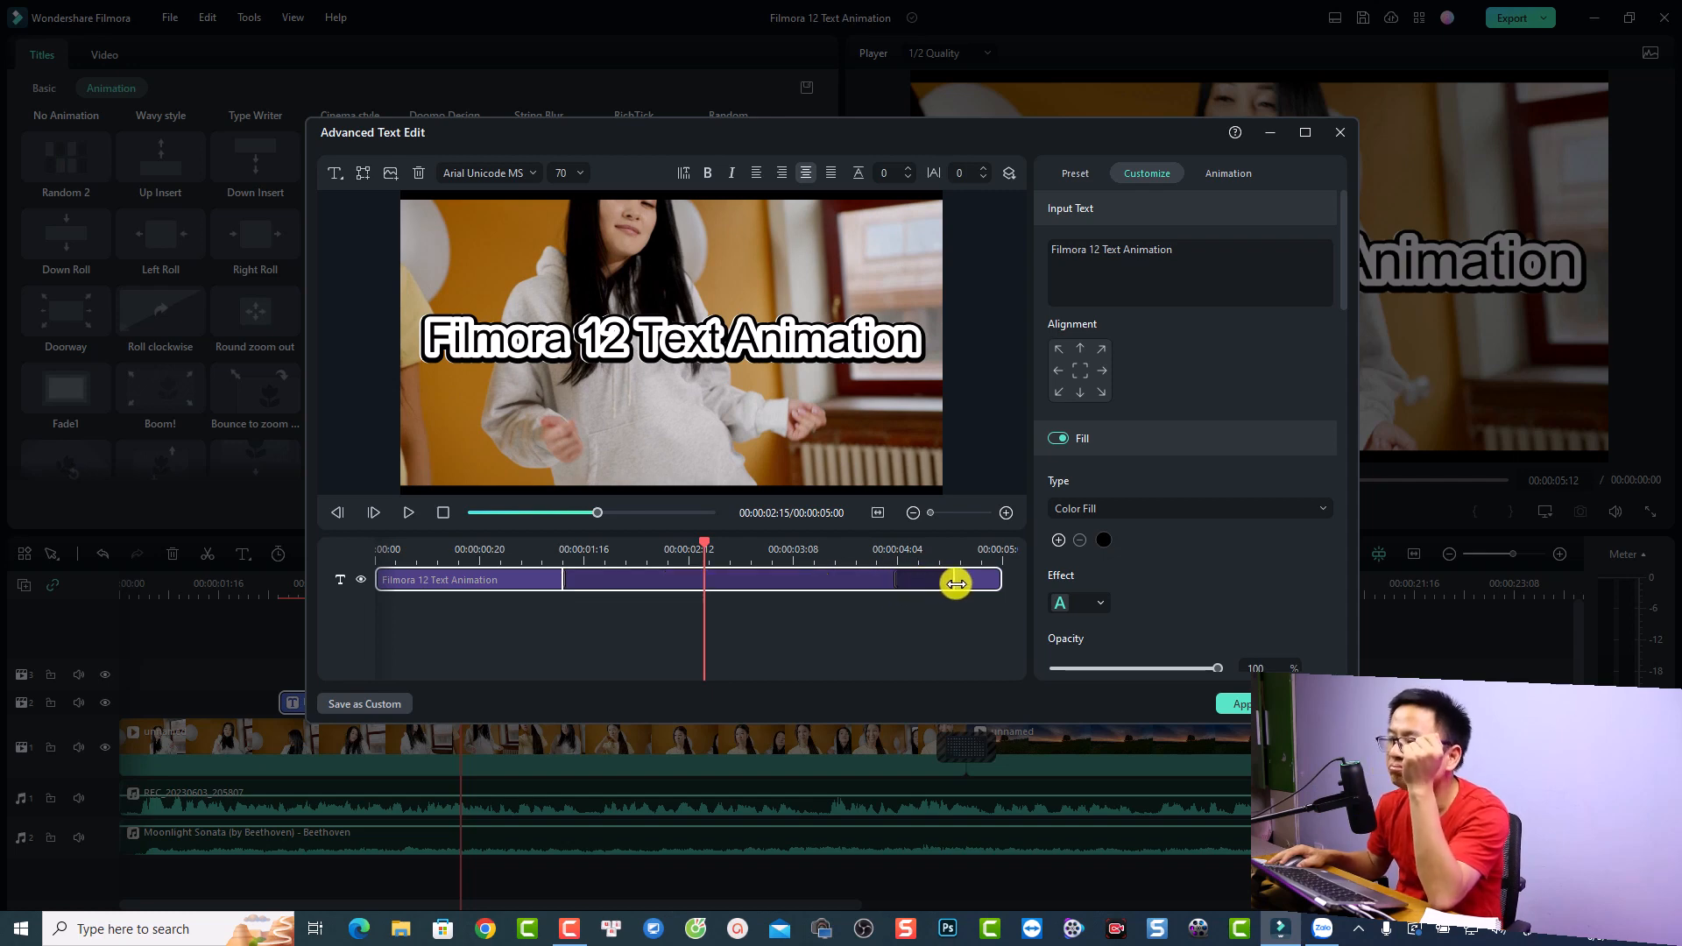
Step: Shorten the title's exit animation and preview the ending
drag(956, 584, 954, 584)
click(918, 549)
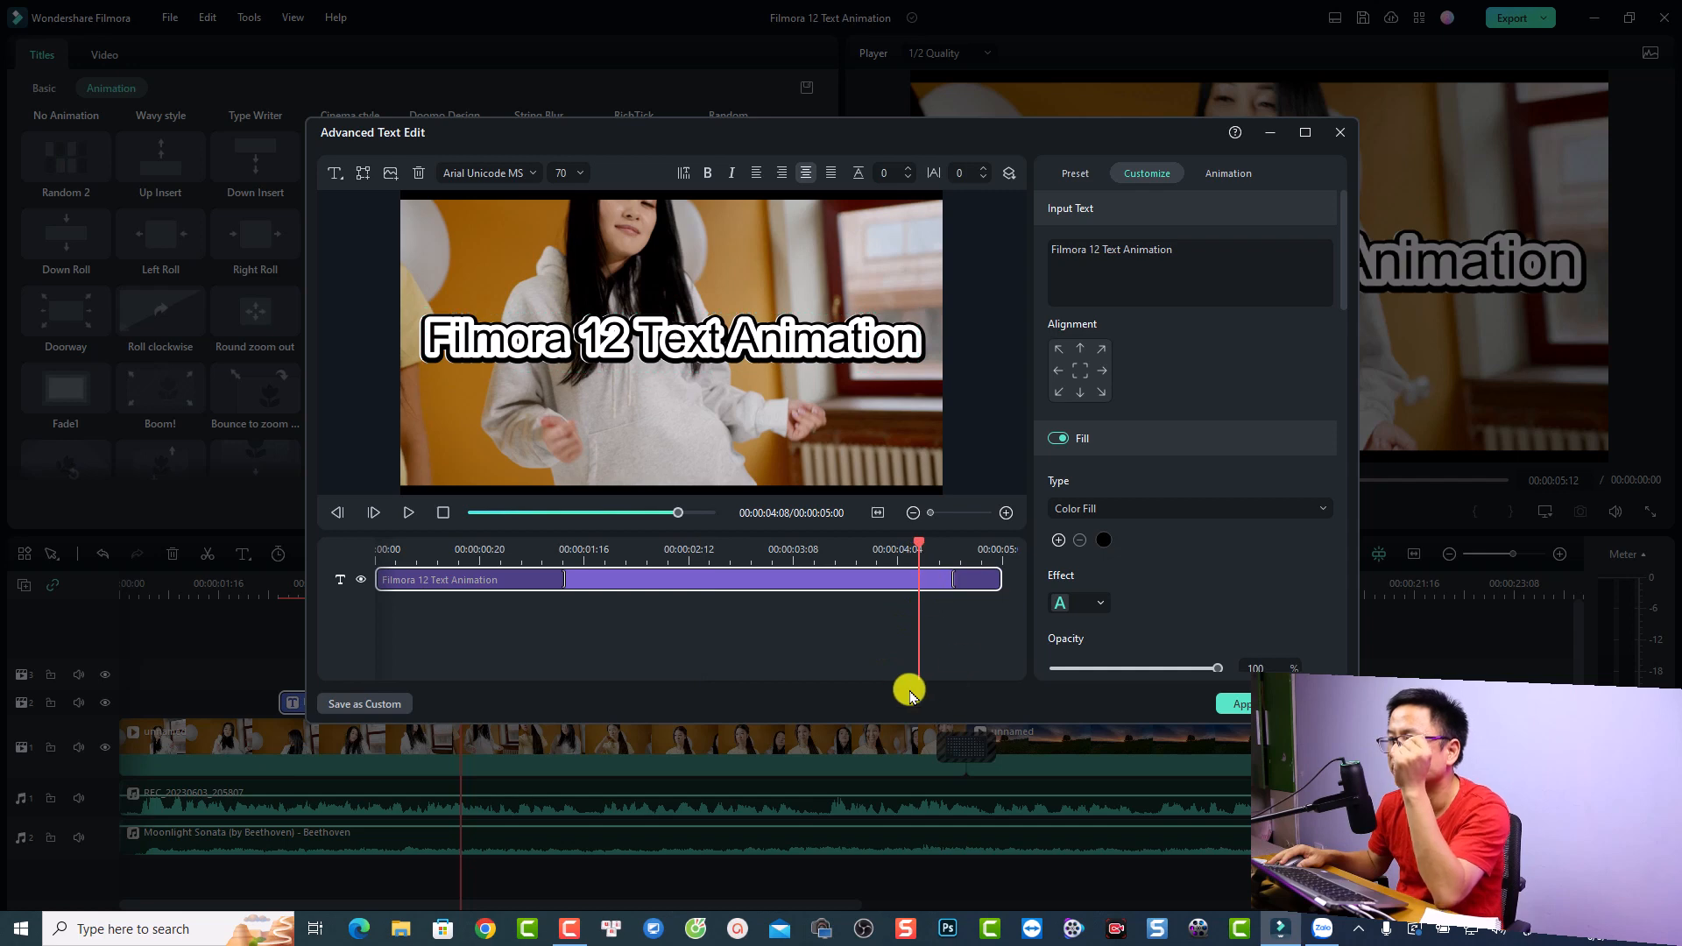
key(space)
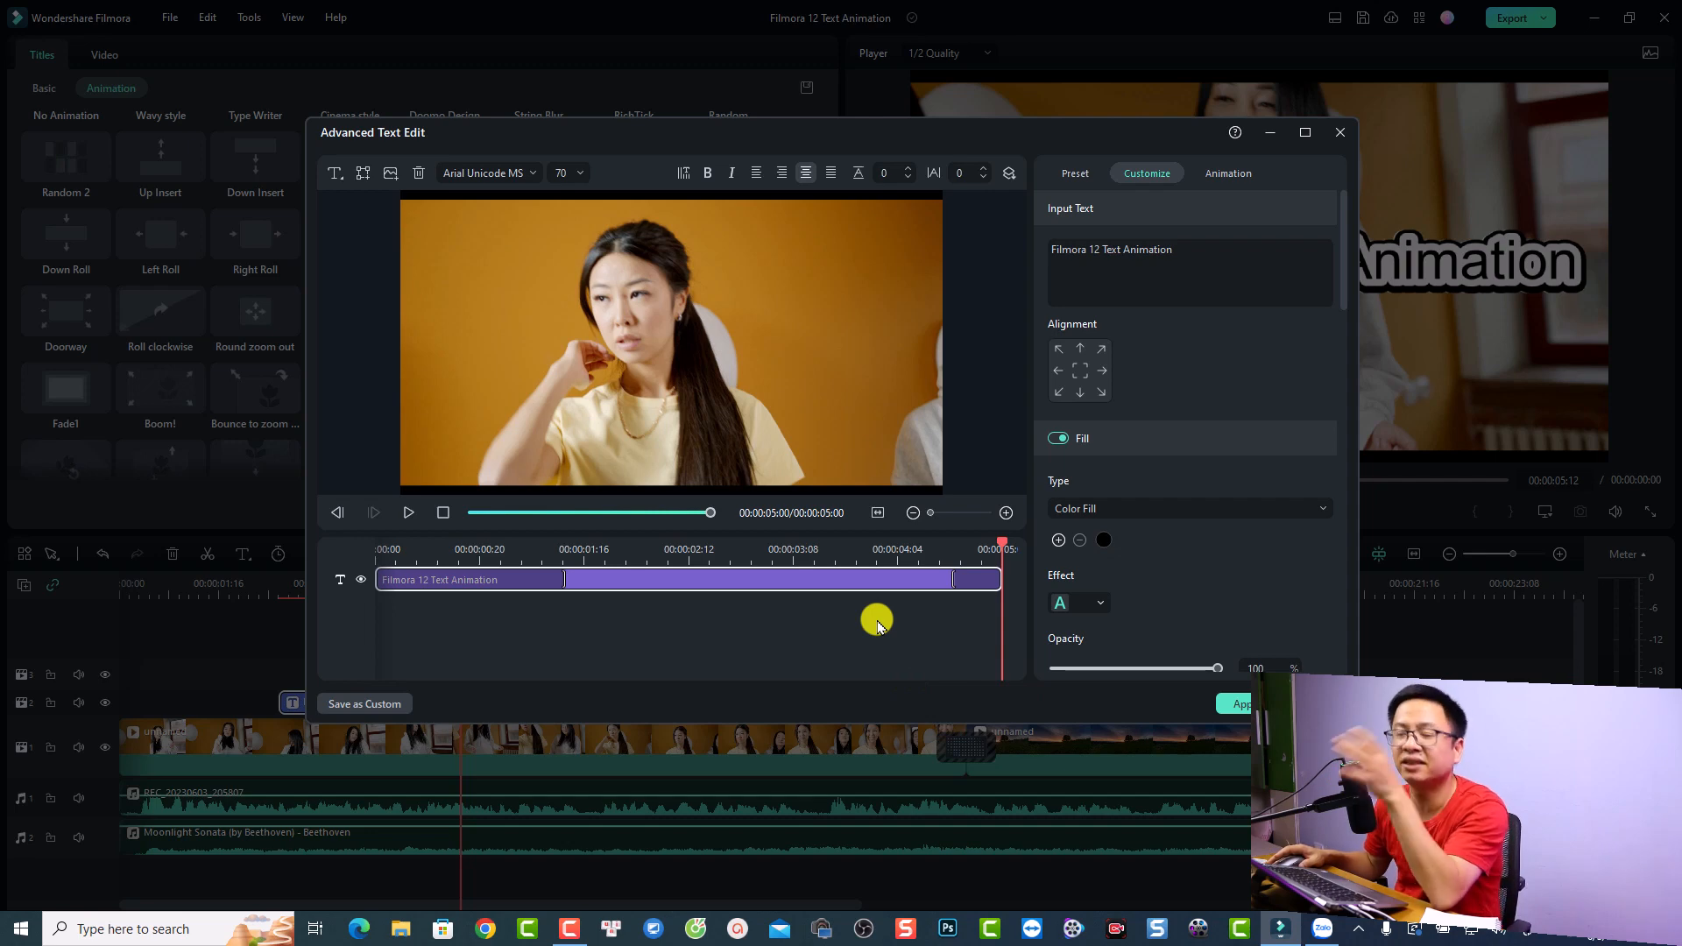
Step: Apply the Type Writer animation, preview it from 0, and apply the advanced edits
click(1227, 175)
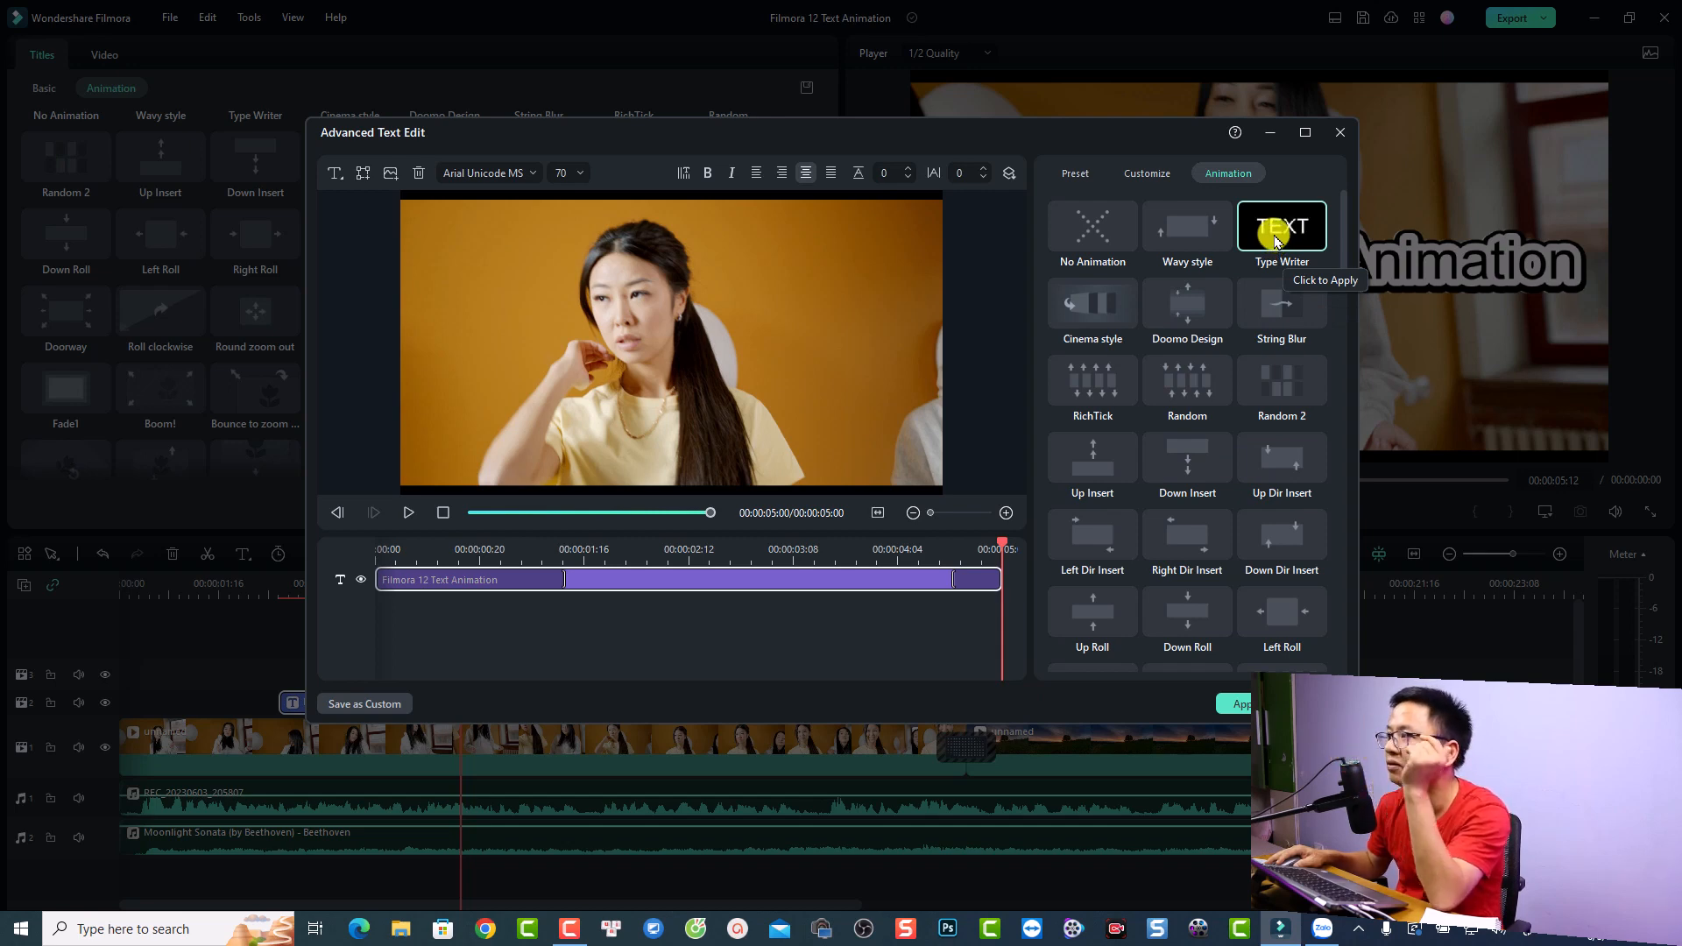
click(1275, 246)
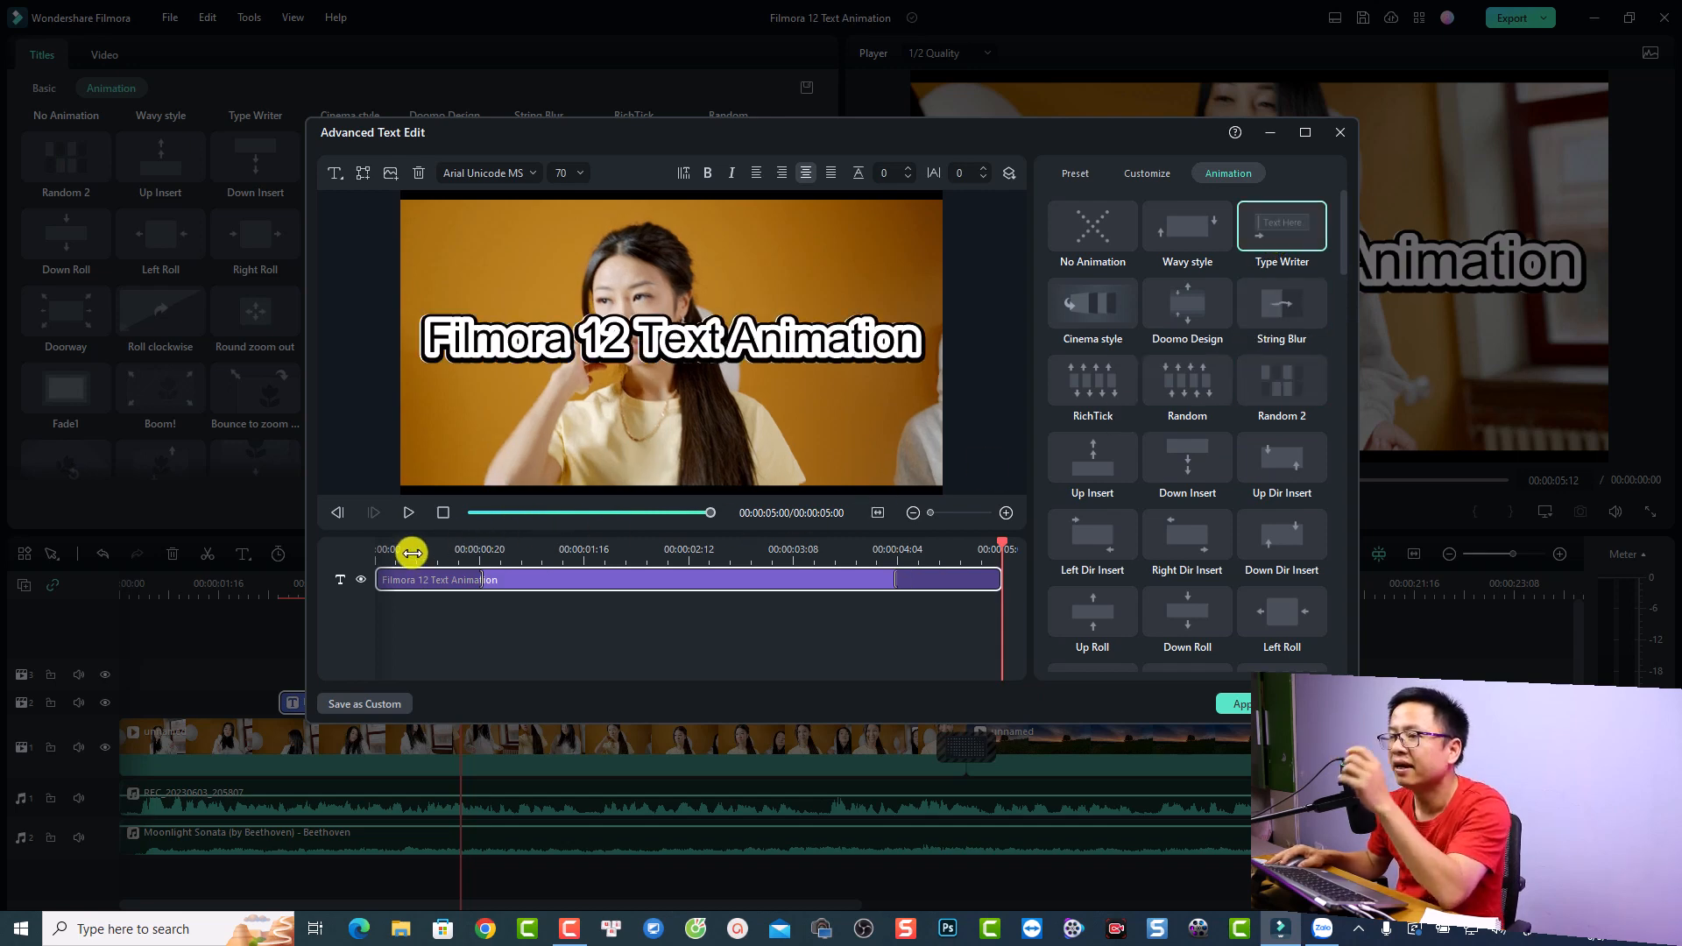
click(384, 551)
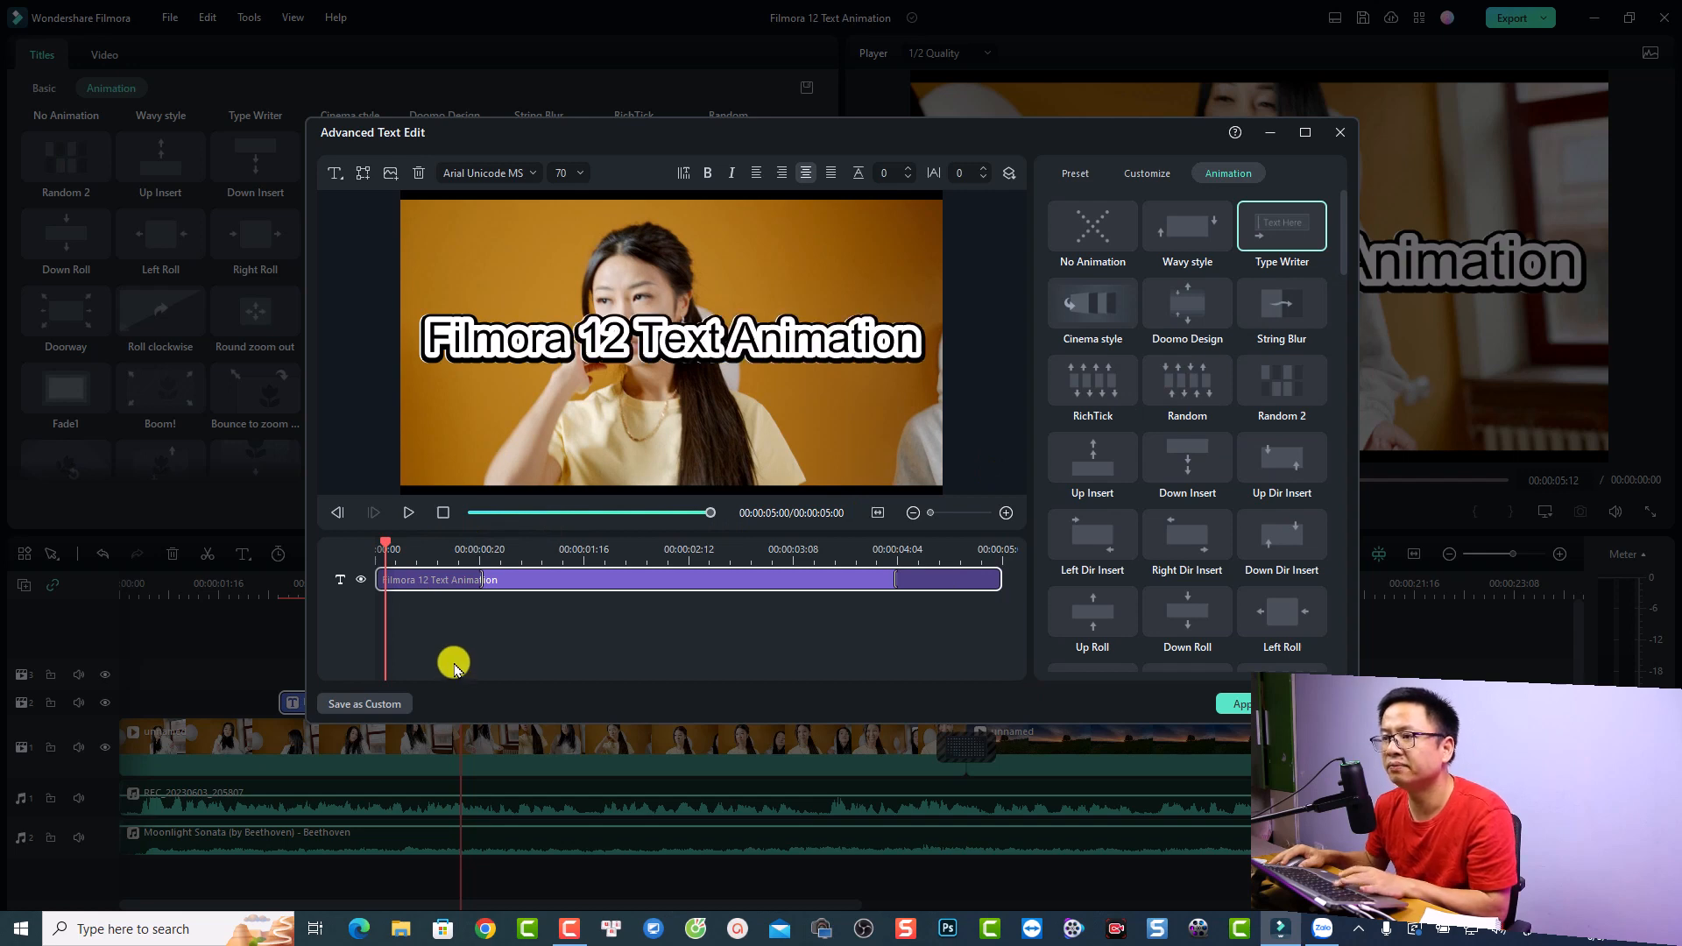
key(space)
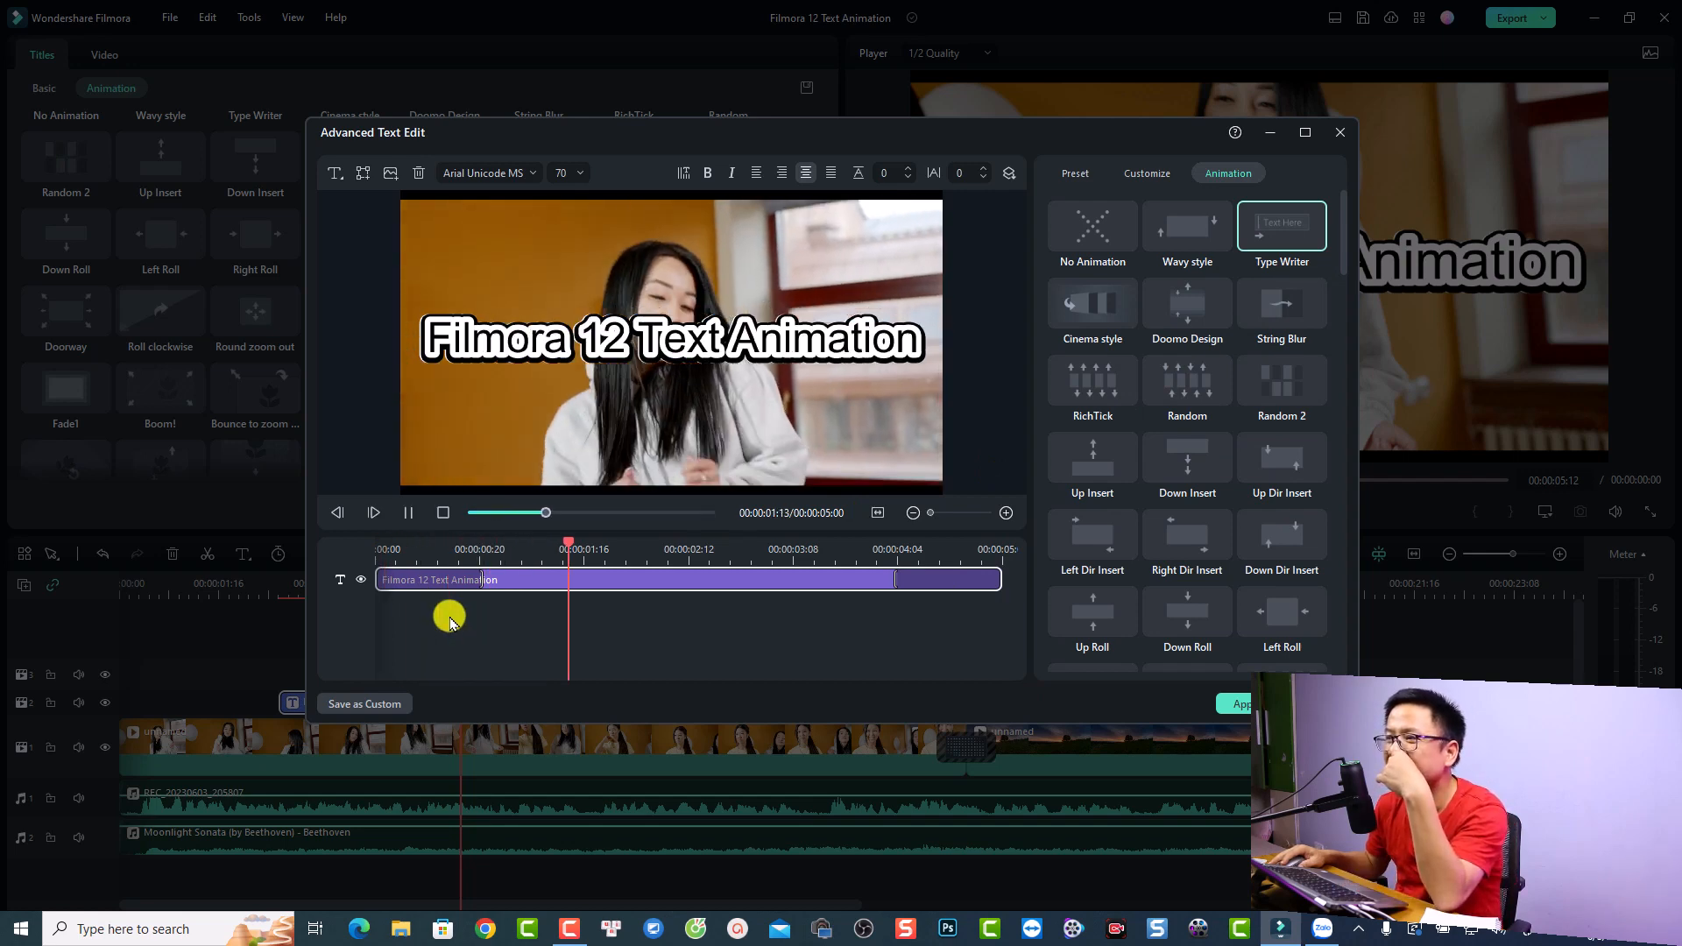
key(space)
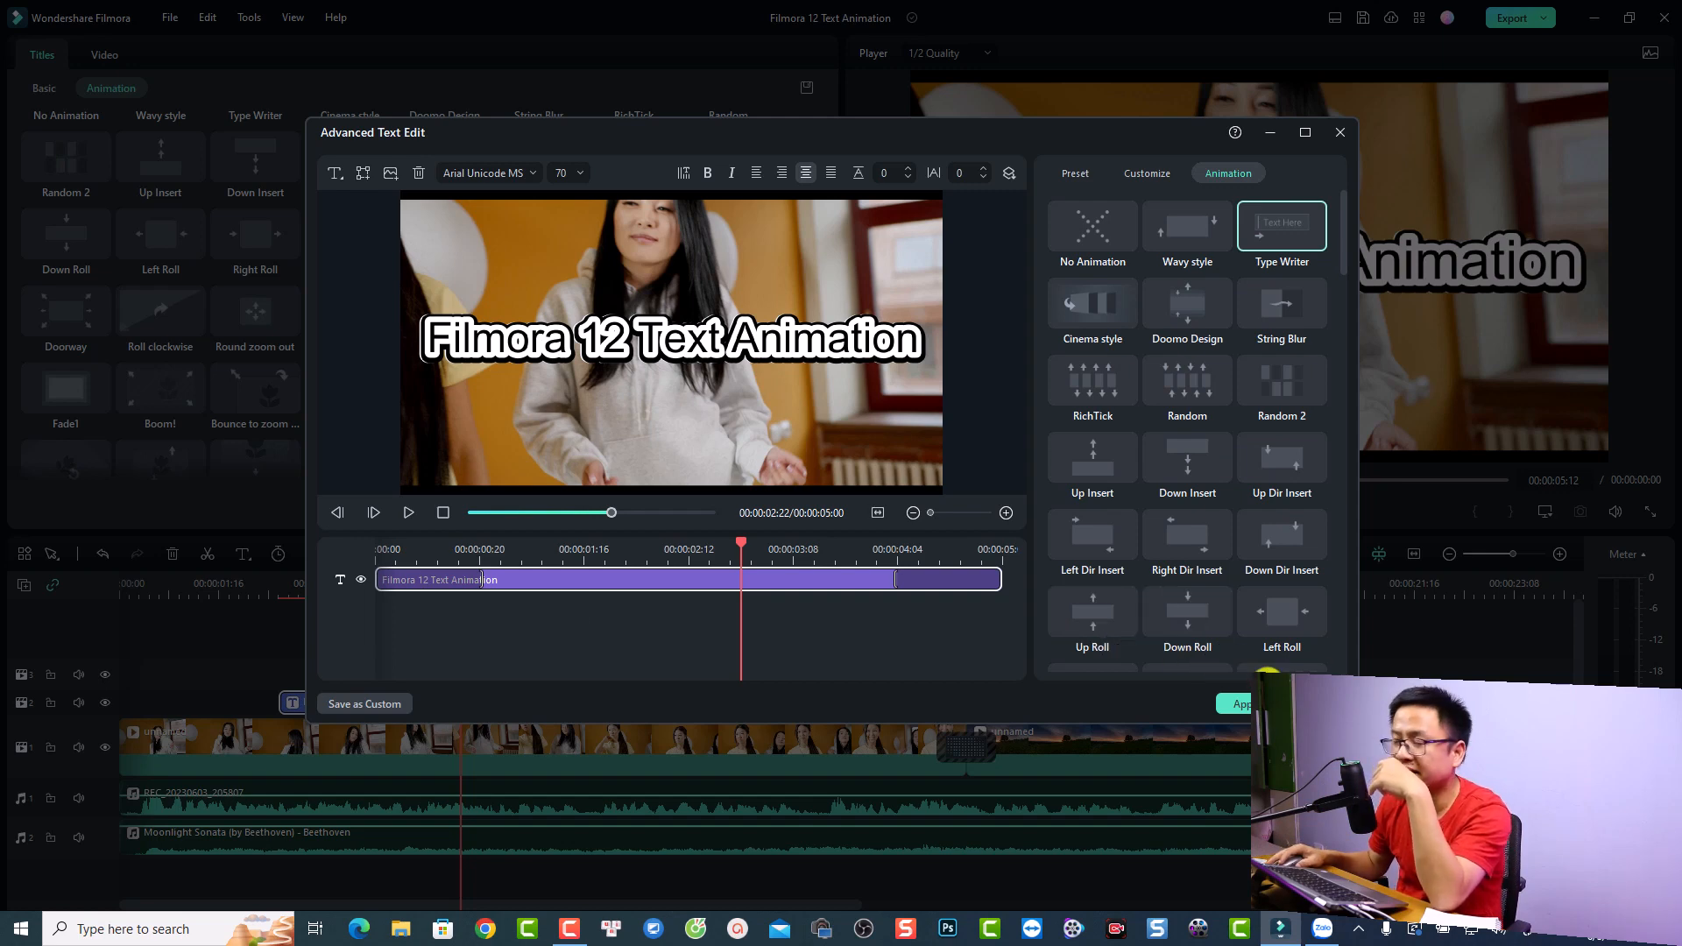
click(1246, 704)
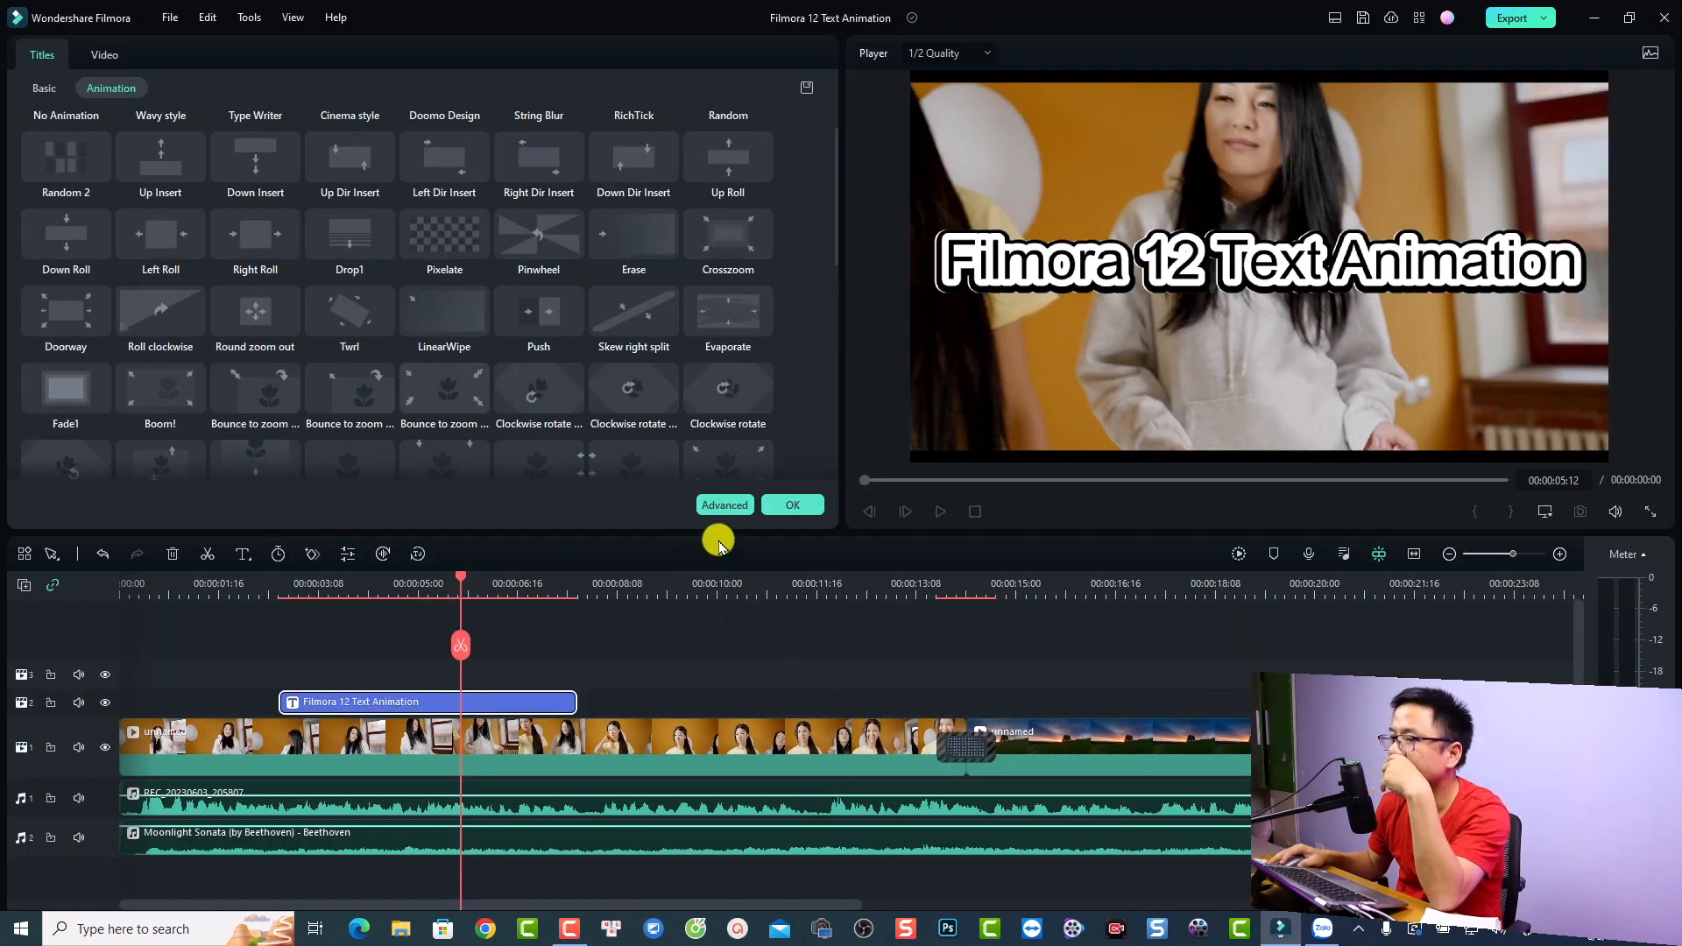
Step: Confirm the typewriter title, put the playhead near 9 seconds, and filter Social Media titles to Free
click(791, 506)
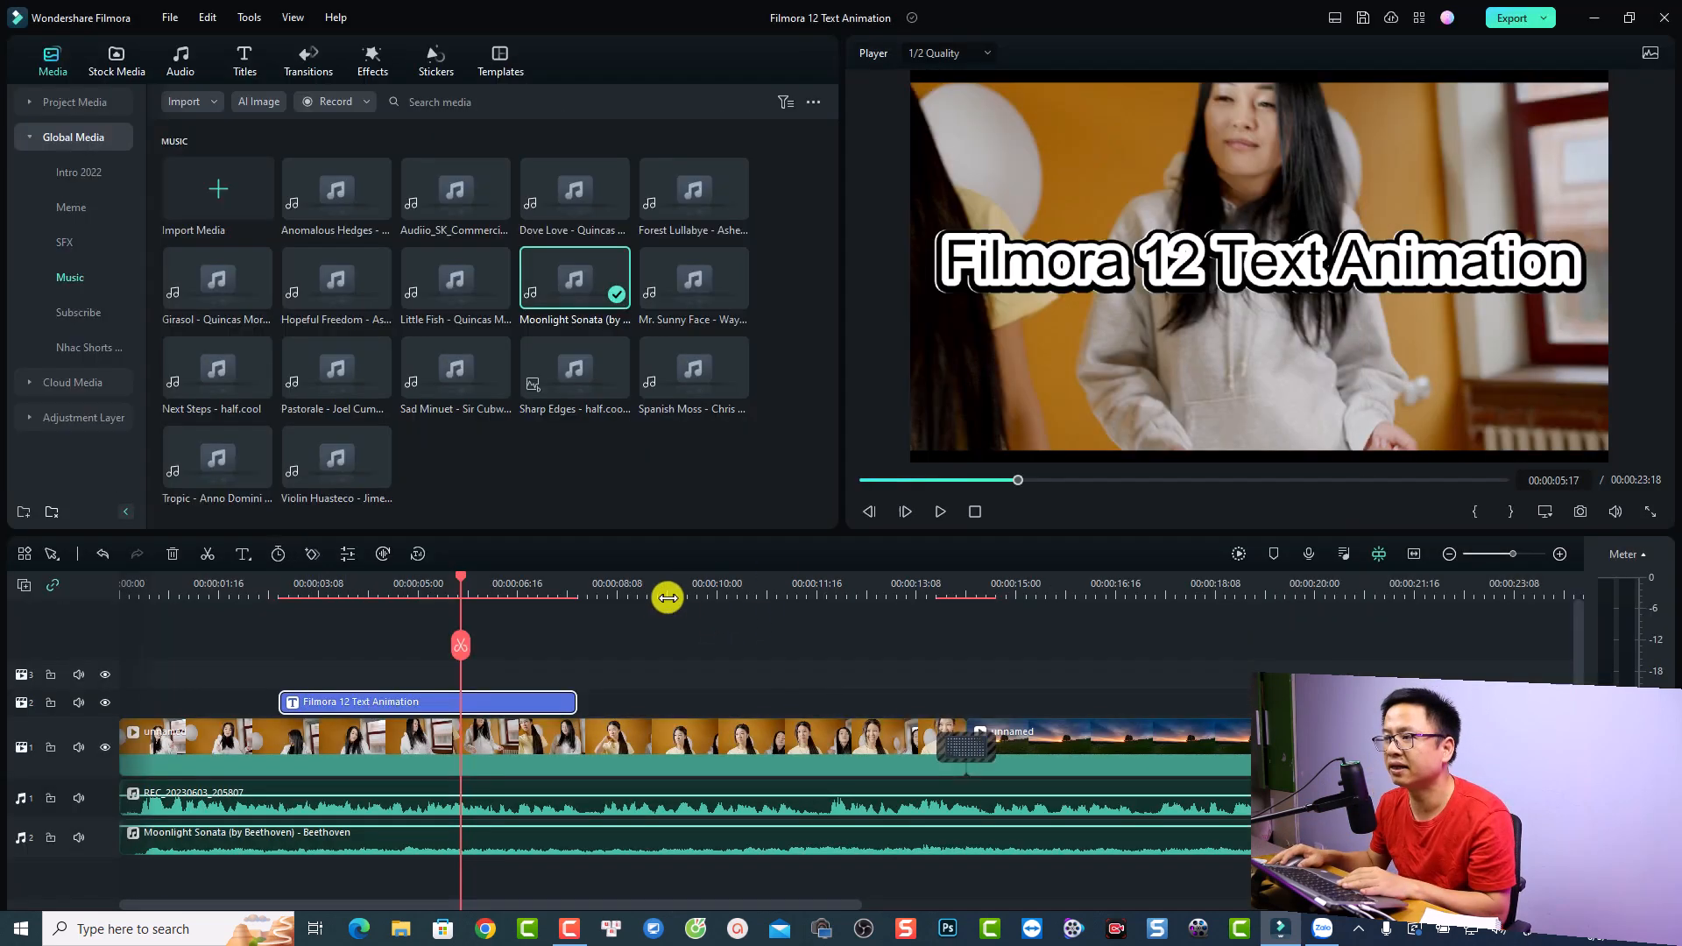
click(668, 592)
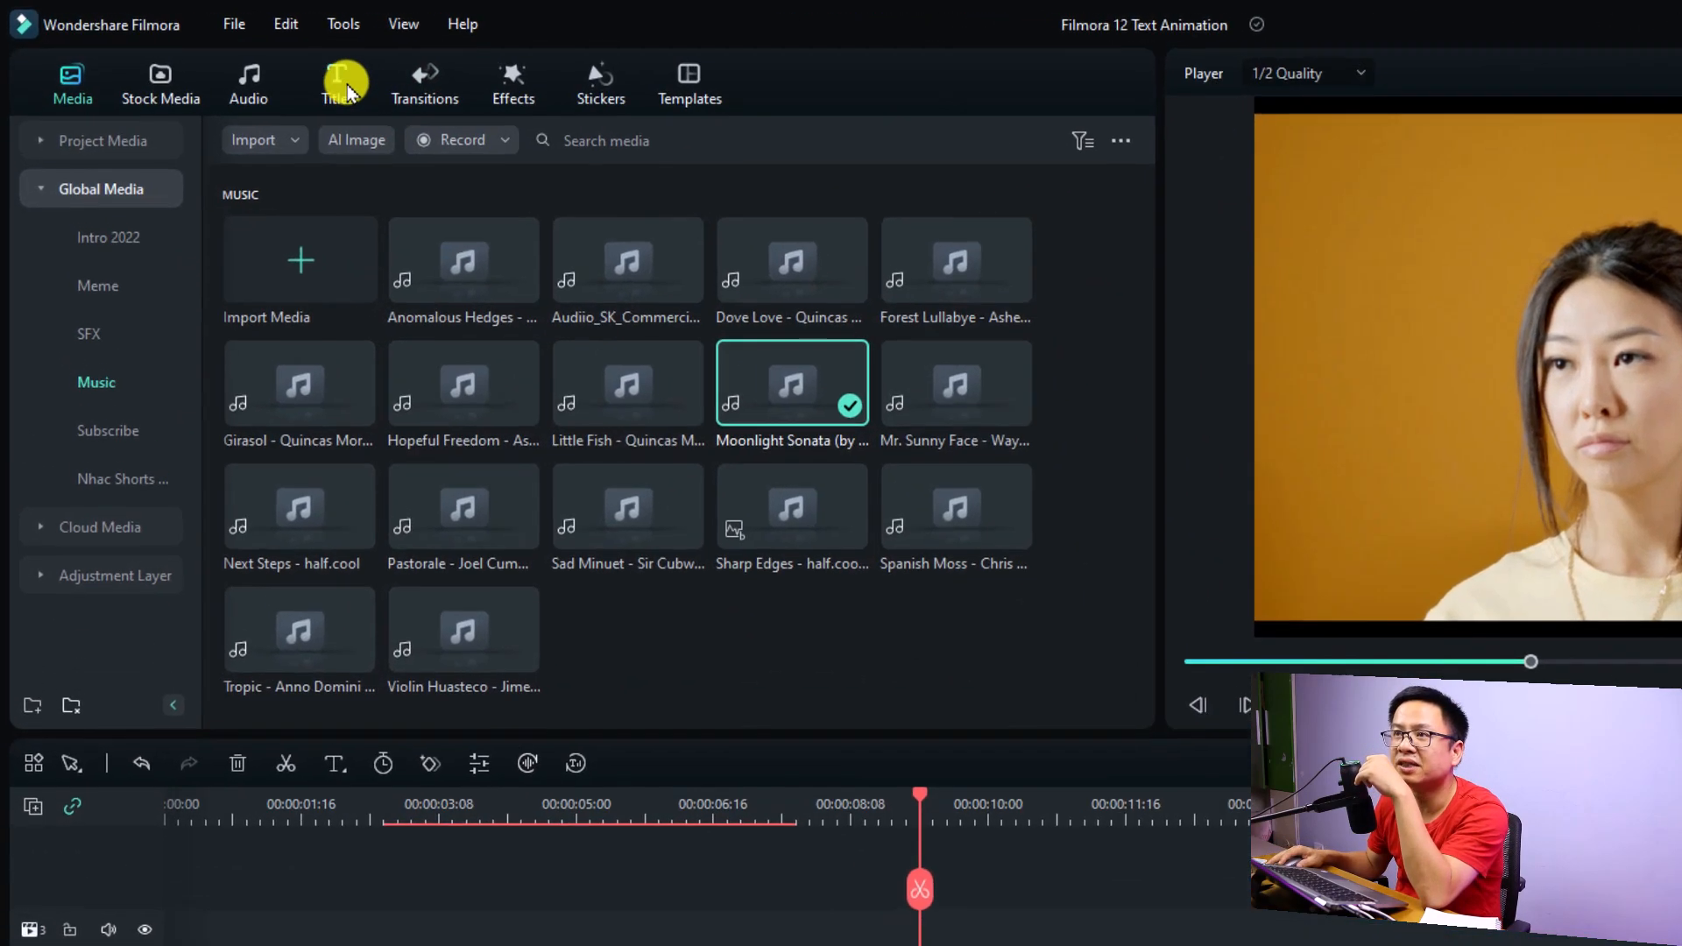
click(335, 87)
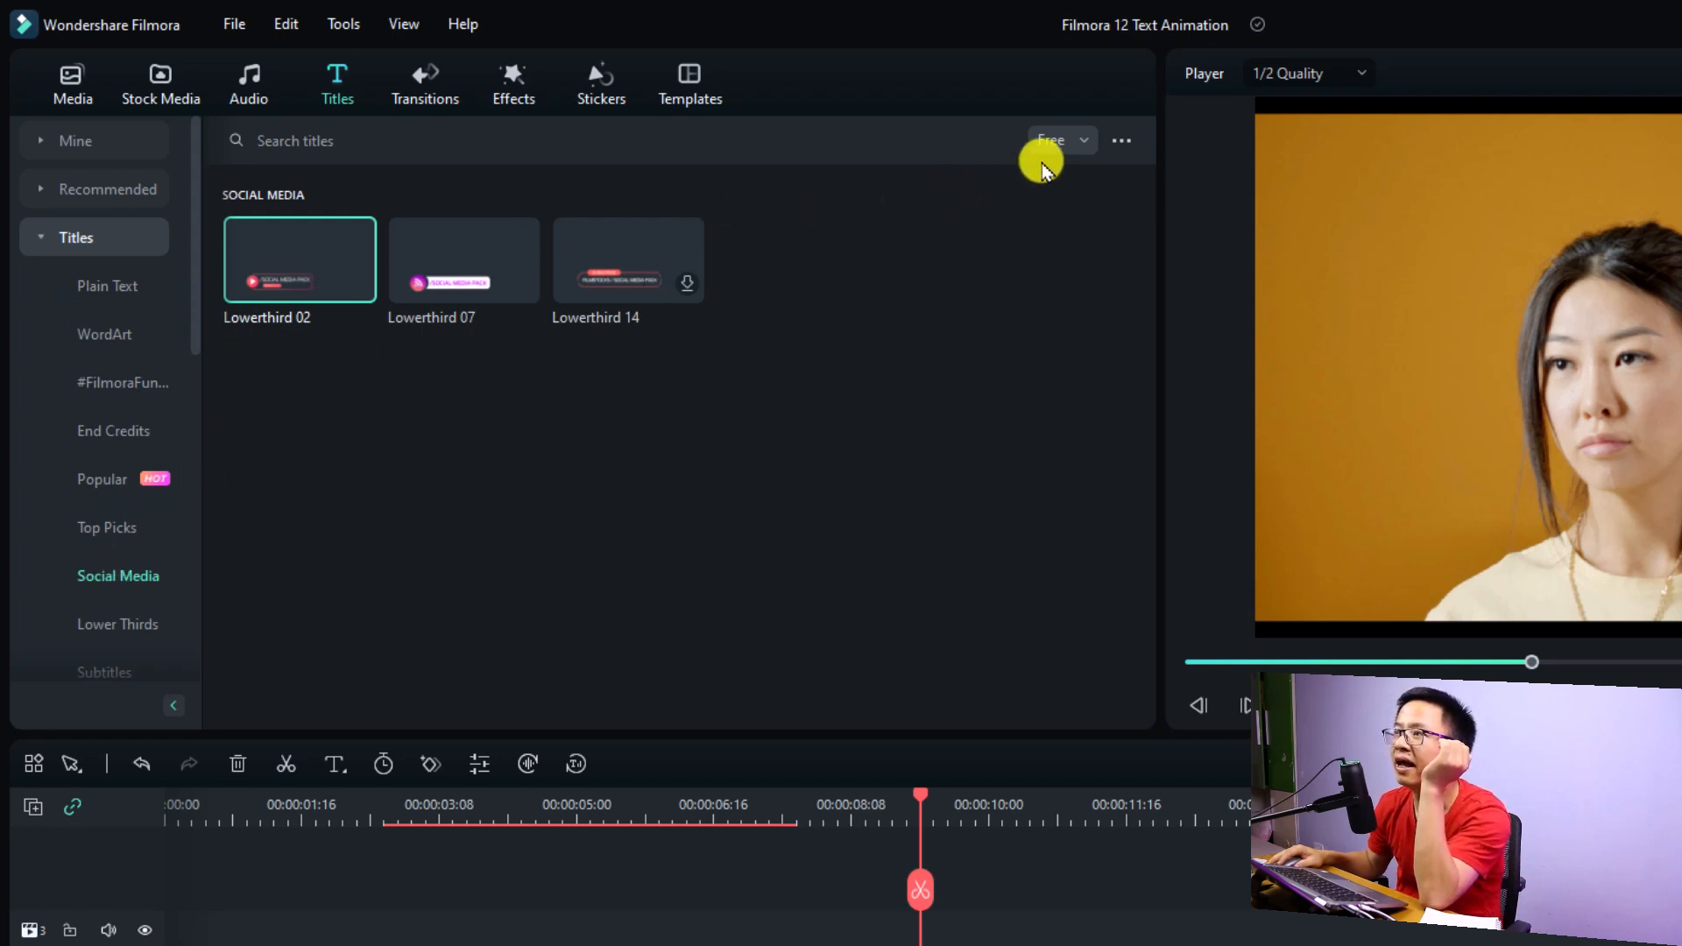
click(1076, 140)
click(1071, 207)
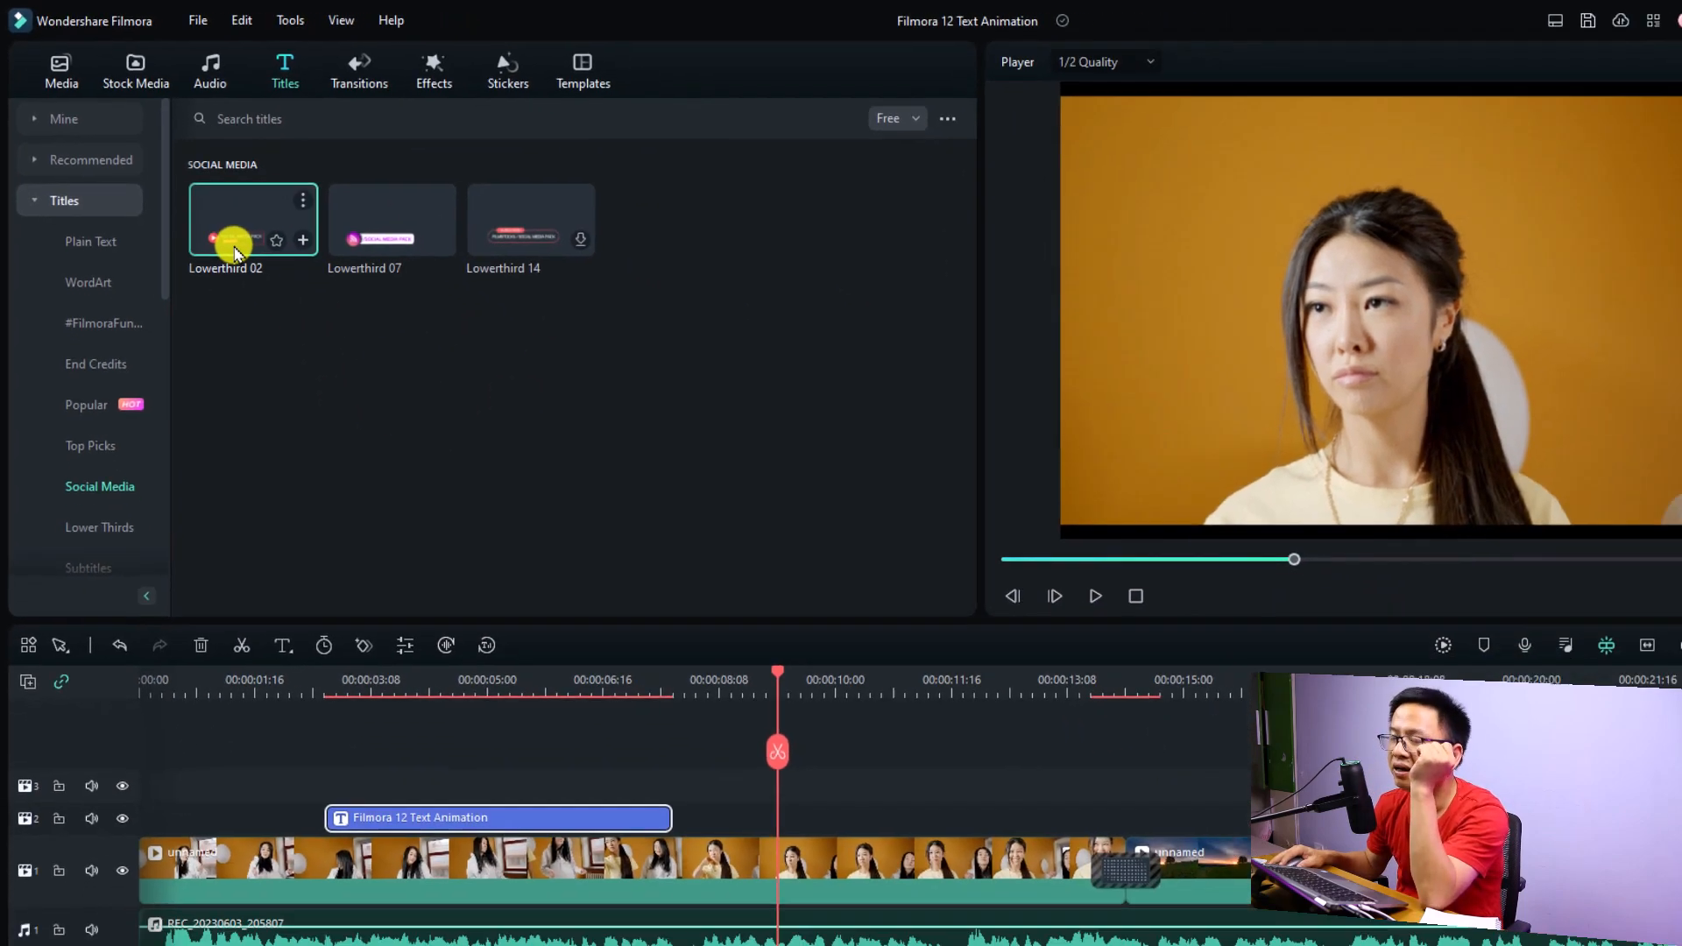
Step: Place Lowerthird 02 on track 2 at the playhead, mute both audio tracks, and preview
drag(286, 302, 870, 740)
drag(632, 538, 677, 706)
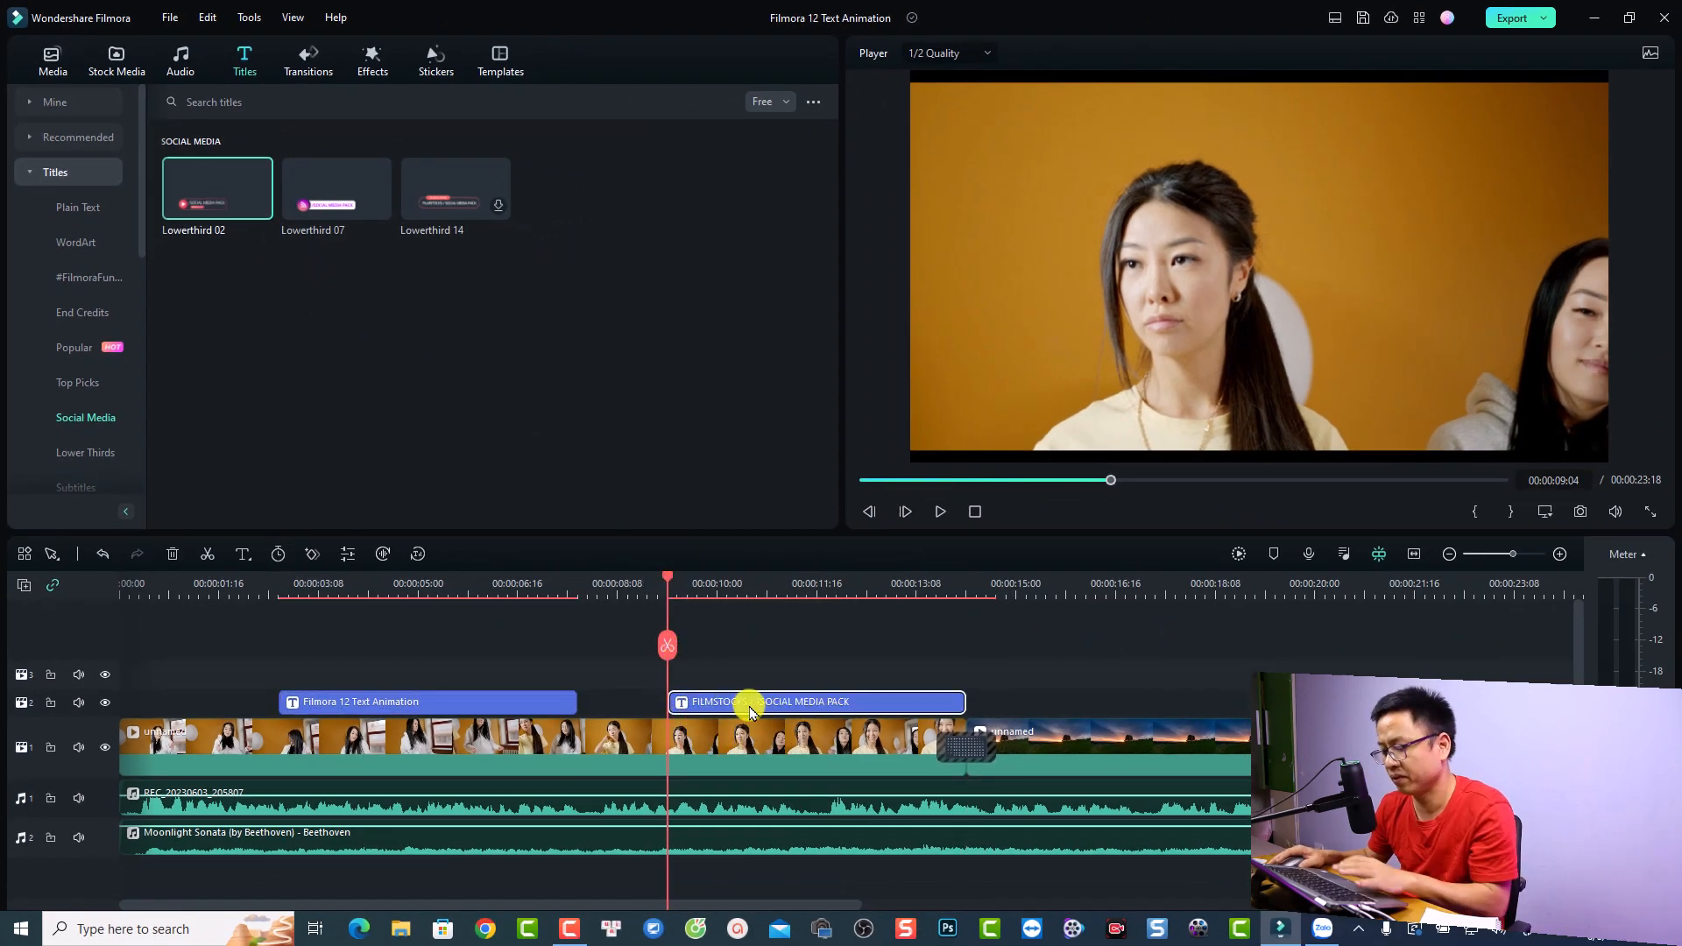
click(78, 798)
click(78, 838)
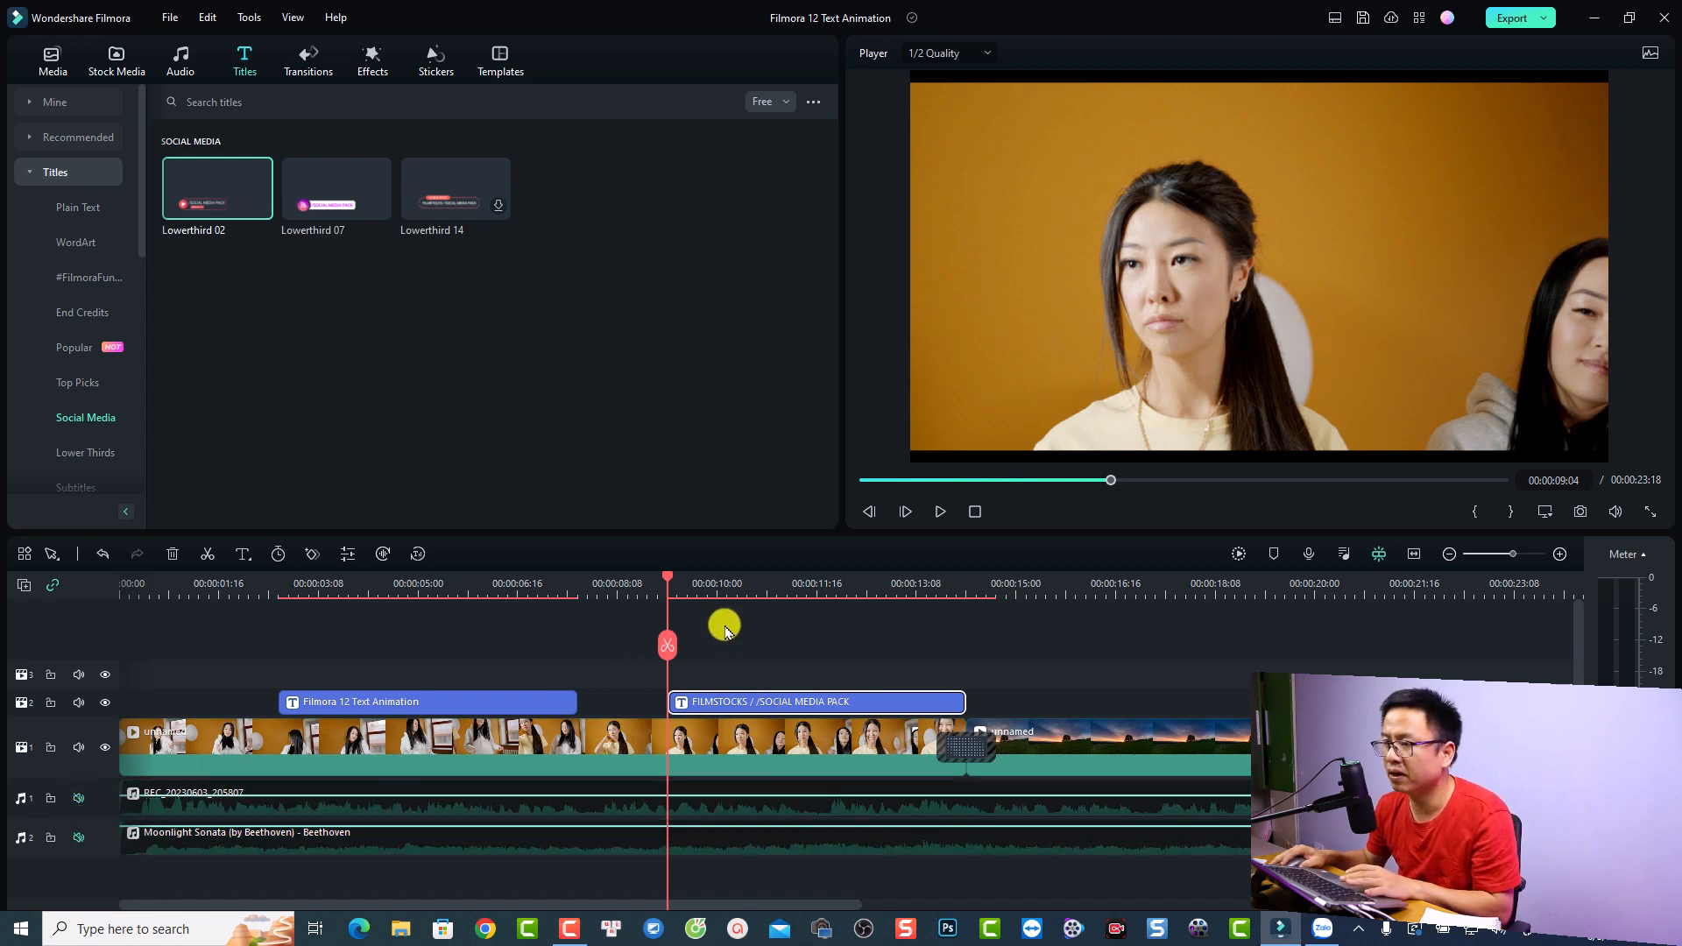
key(space)
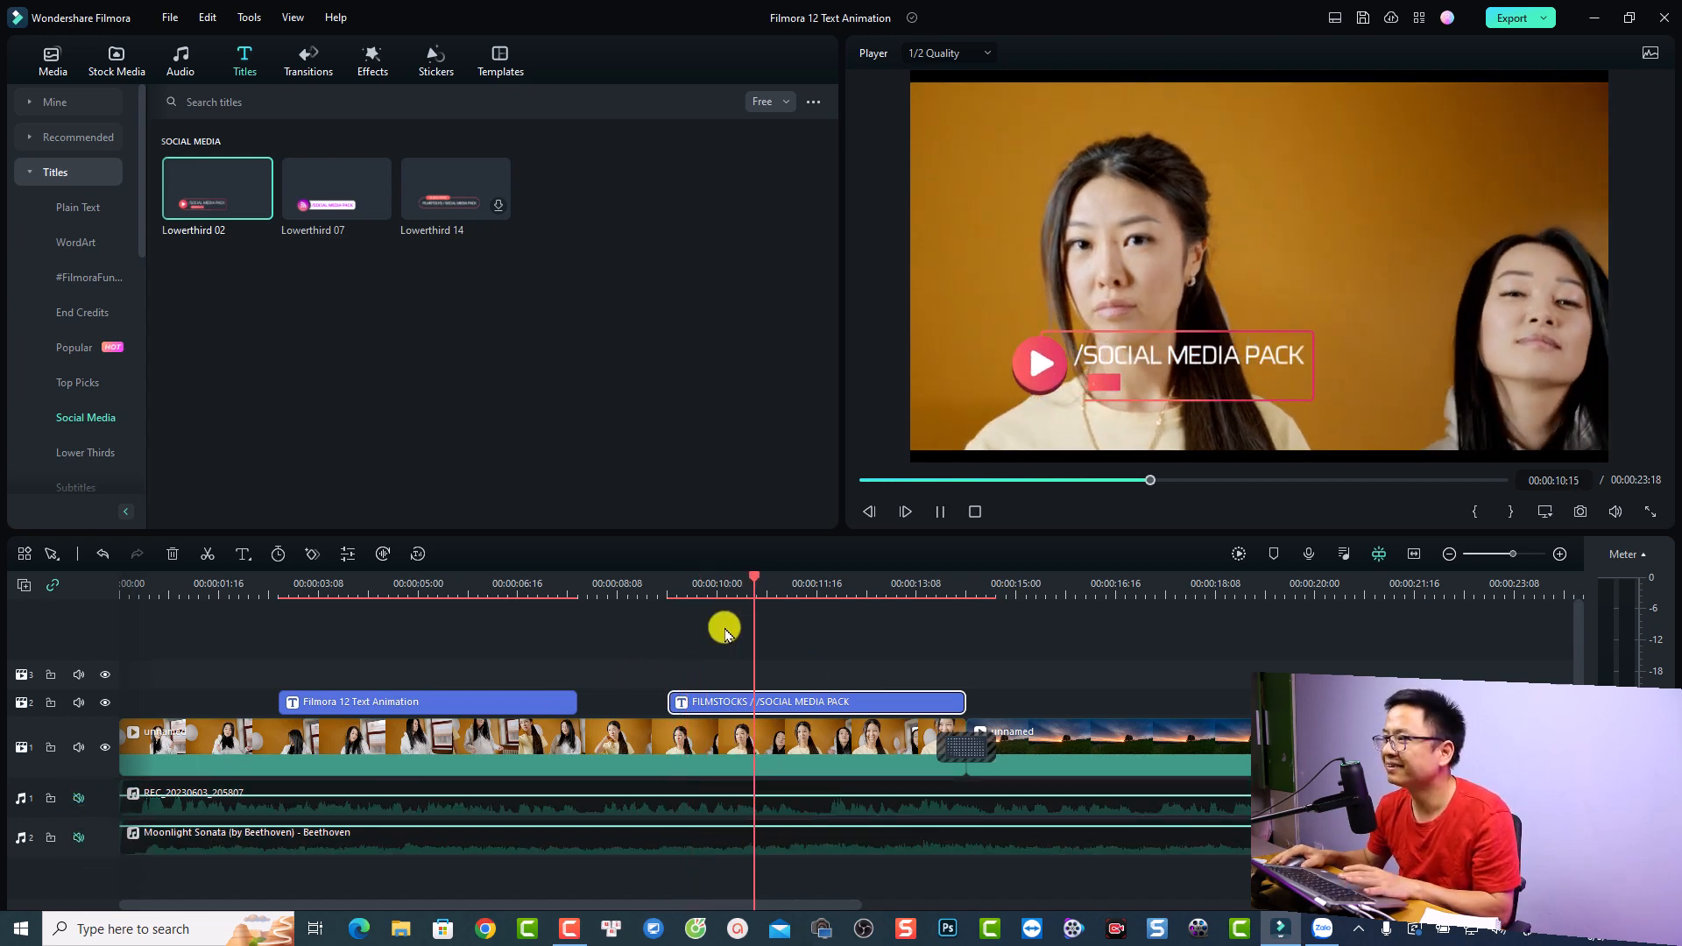
key(space)
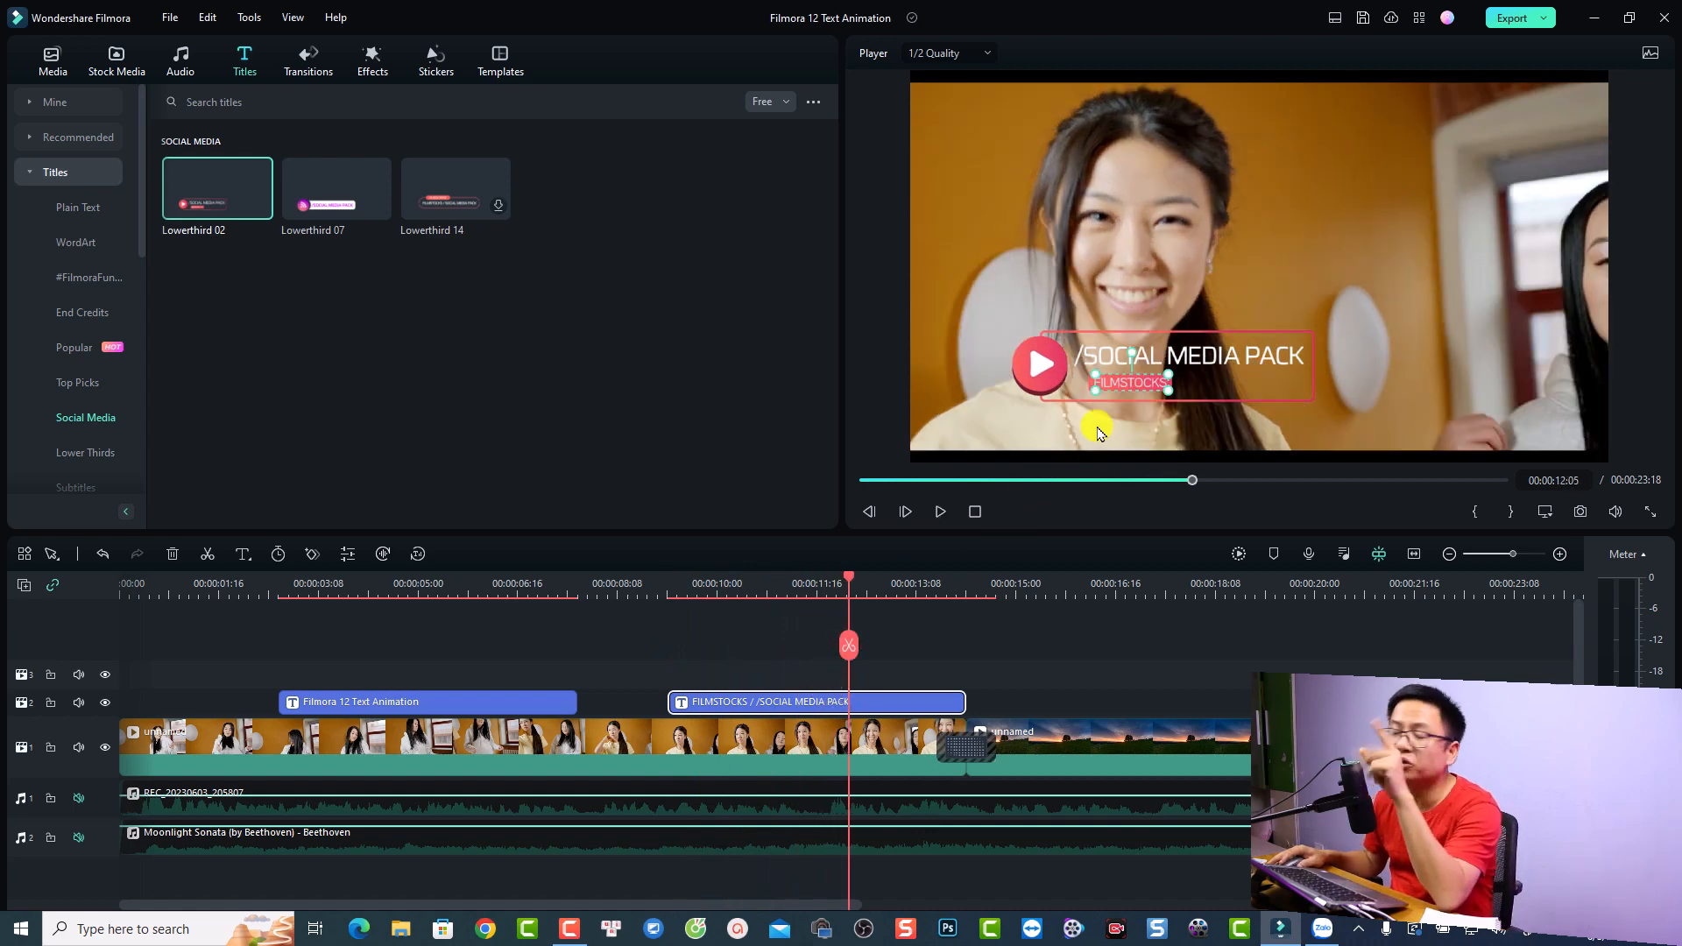
Step: Select the whole FILMSTOCKS / SOCIAL MEDIA PACK lower-third group and bring up its clip options
click(1102, 362)
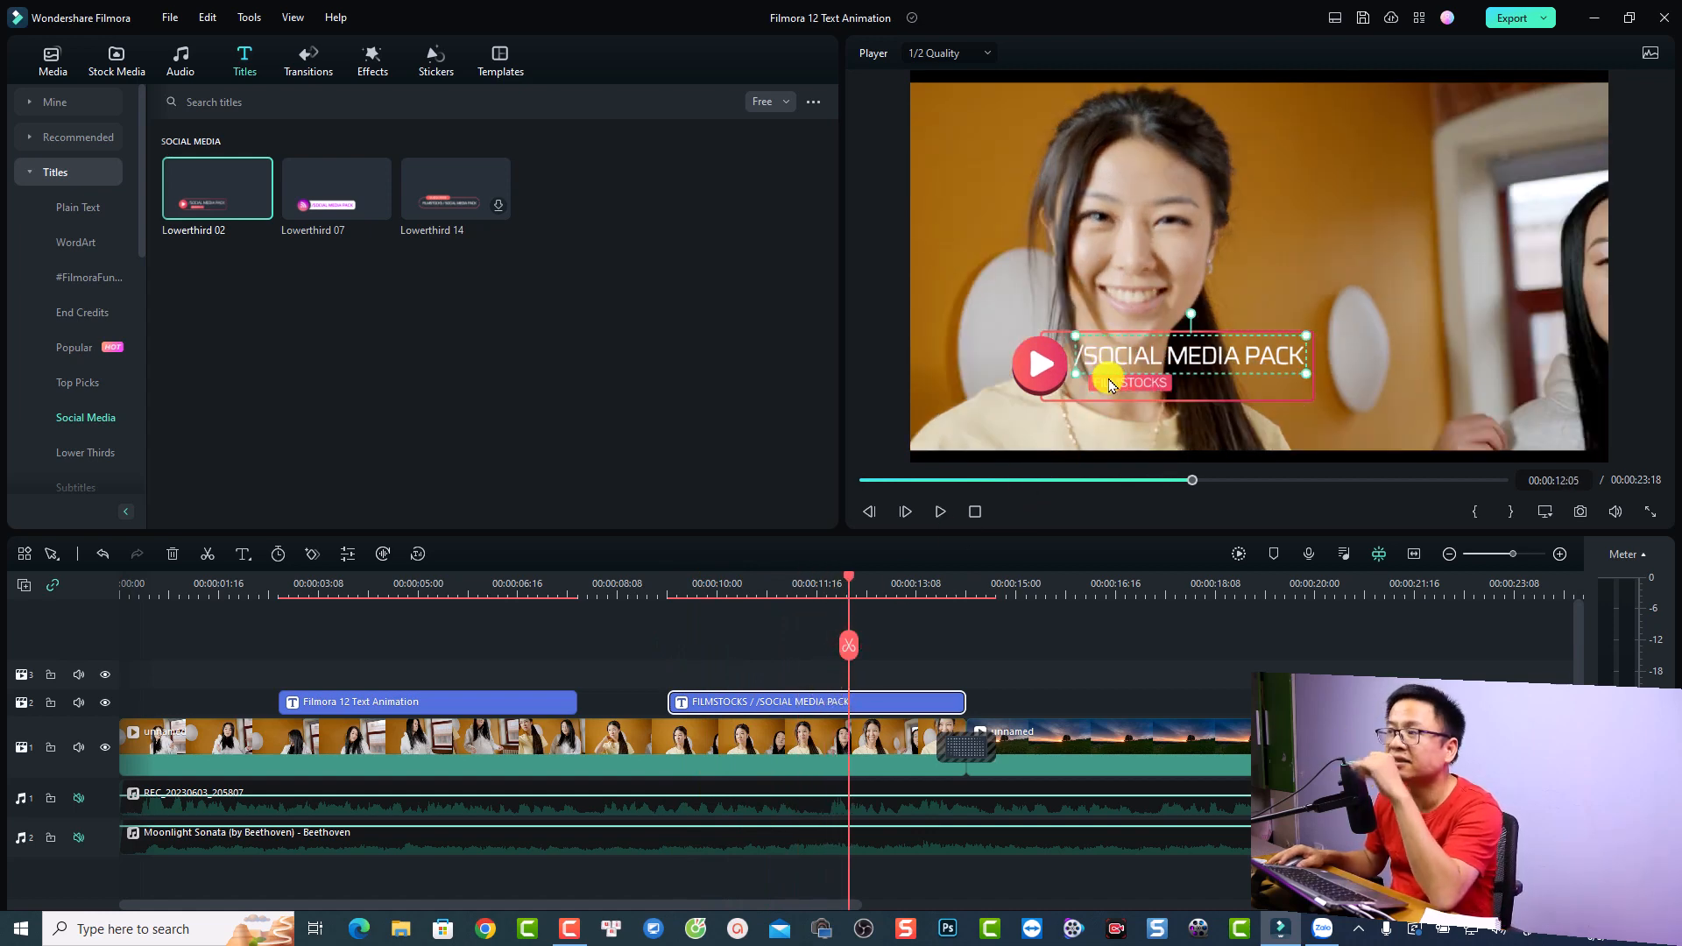
click(1042, 385)
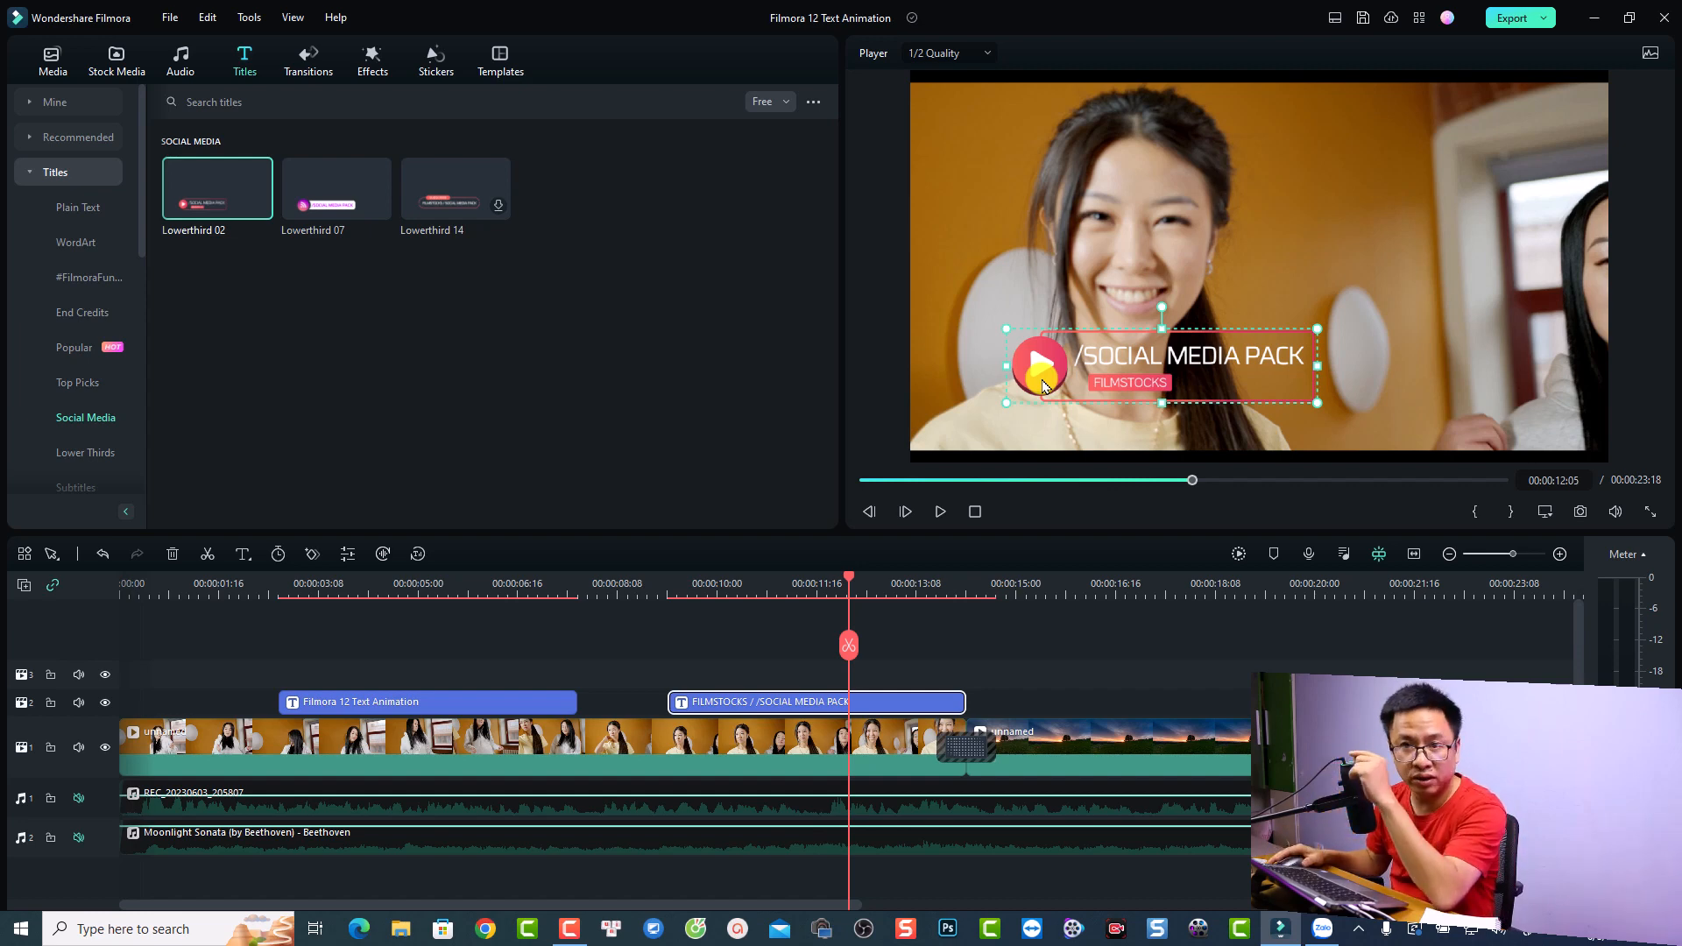
right_click(854, 701)
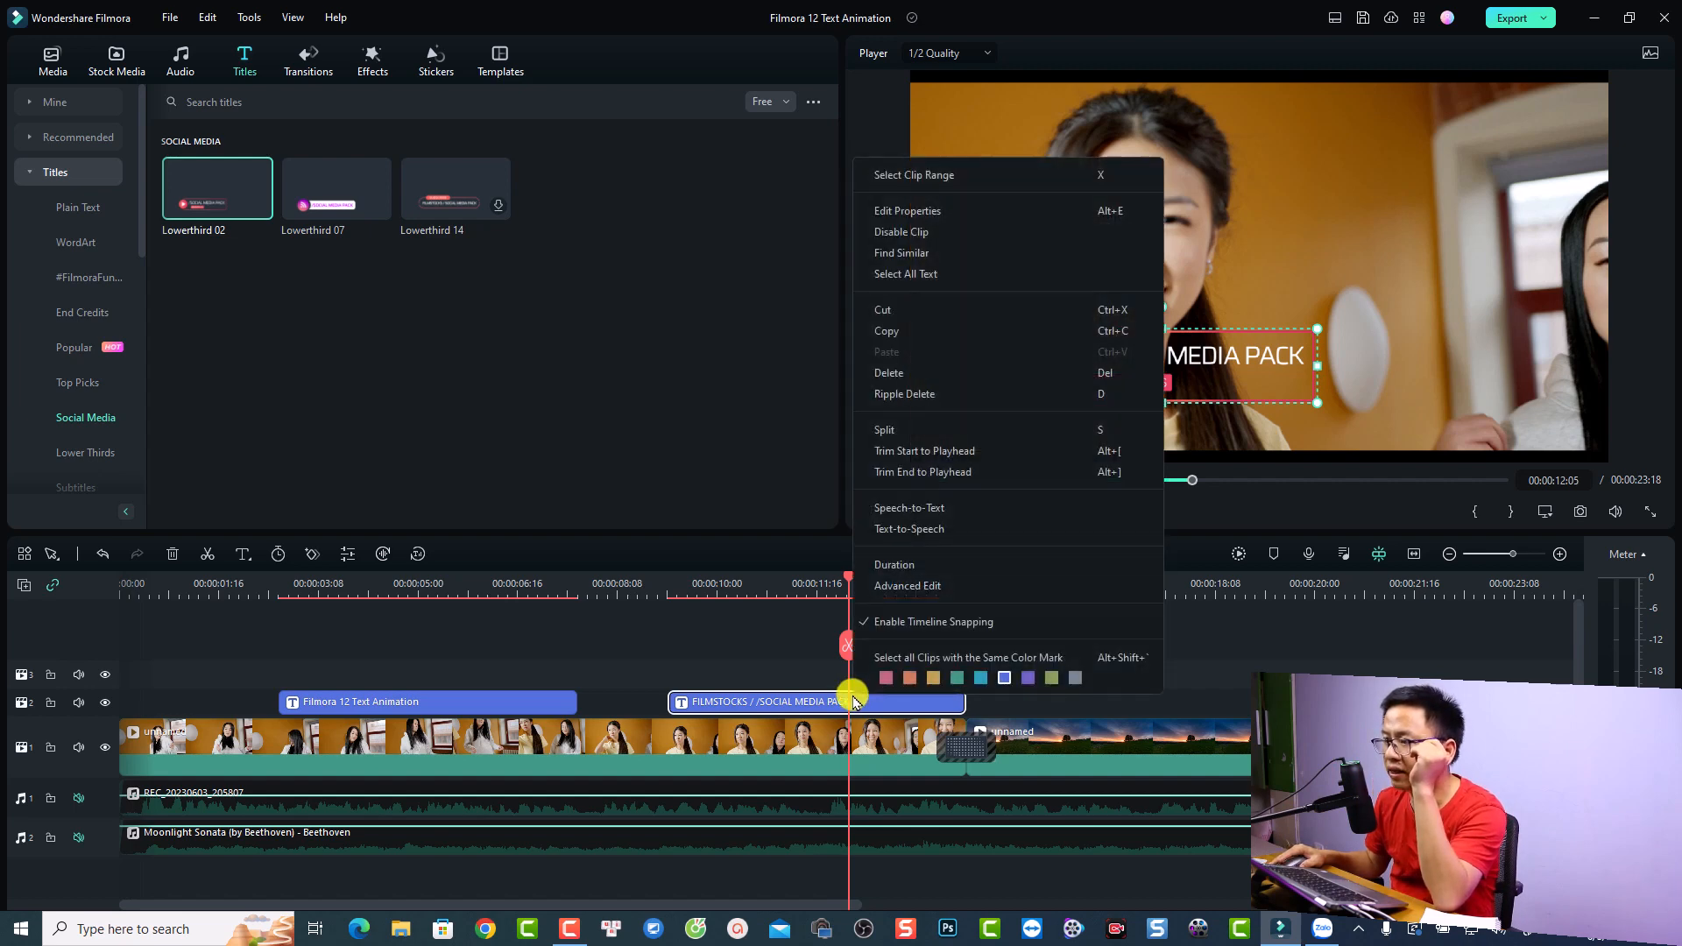
Step: In Advanced Edit, replace the /SOCIAL MEDIA PACK text with the creator's name
click(907, 586)
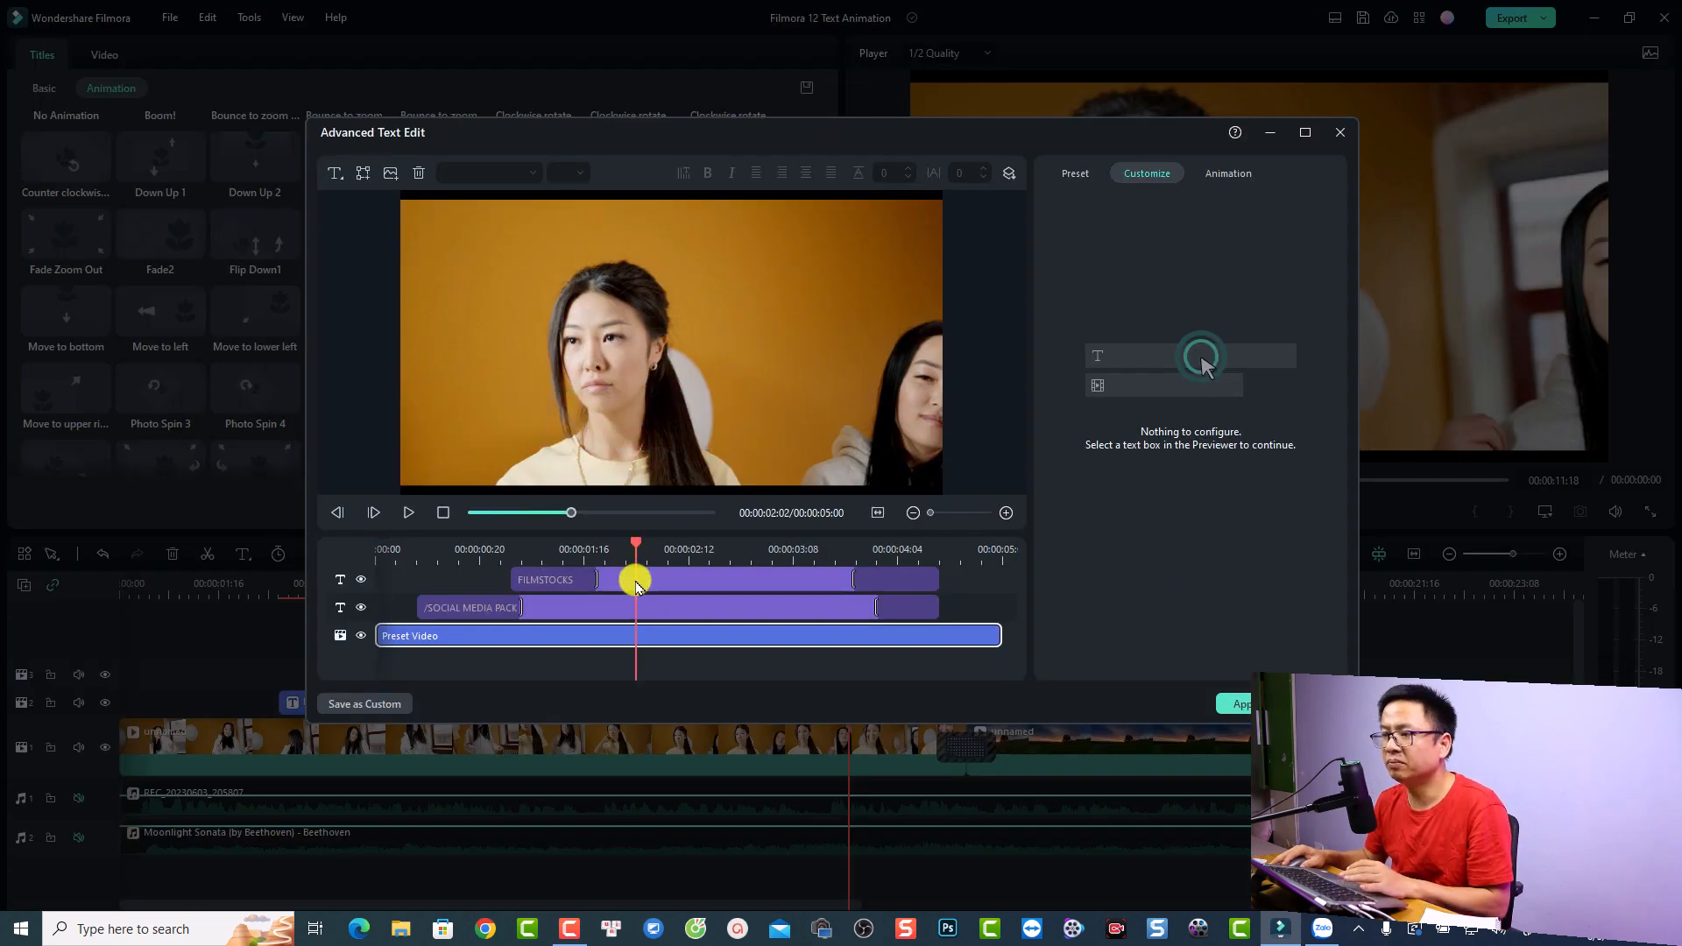
click(635, 580)
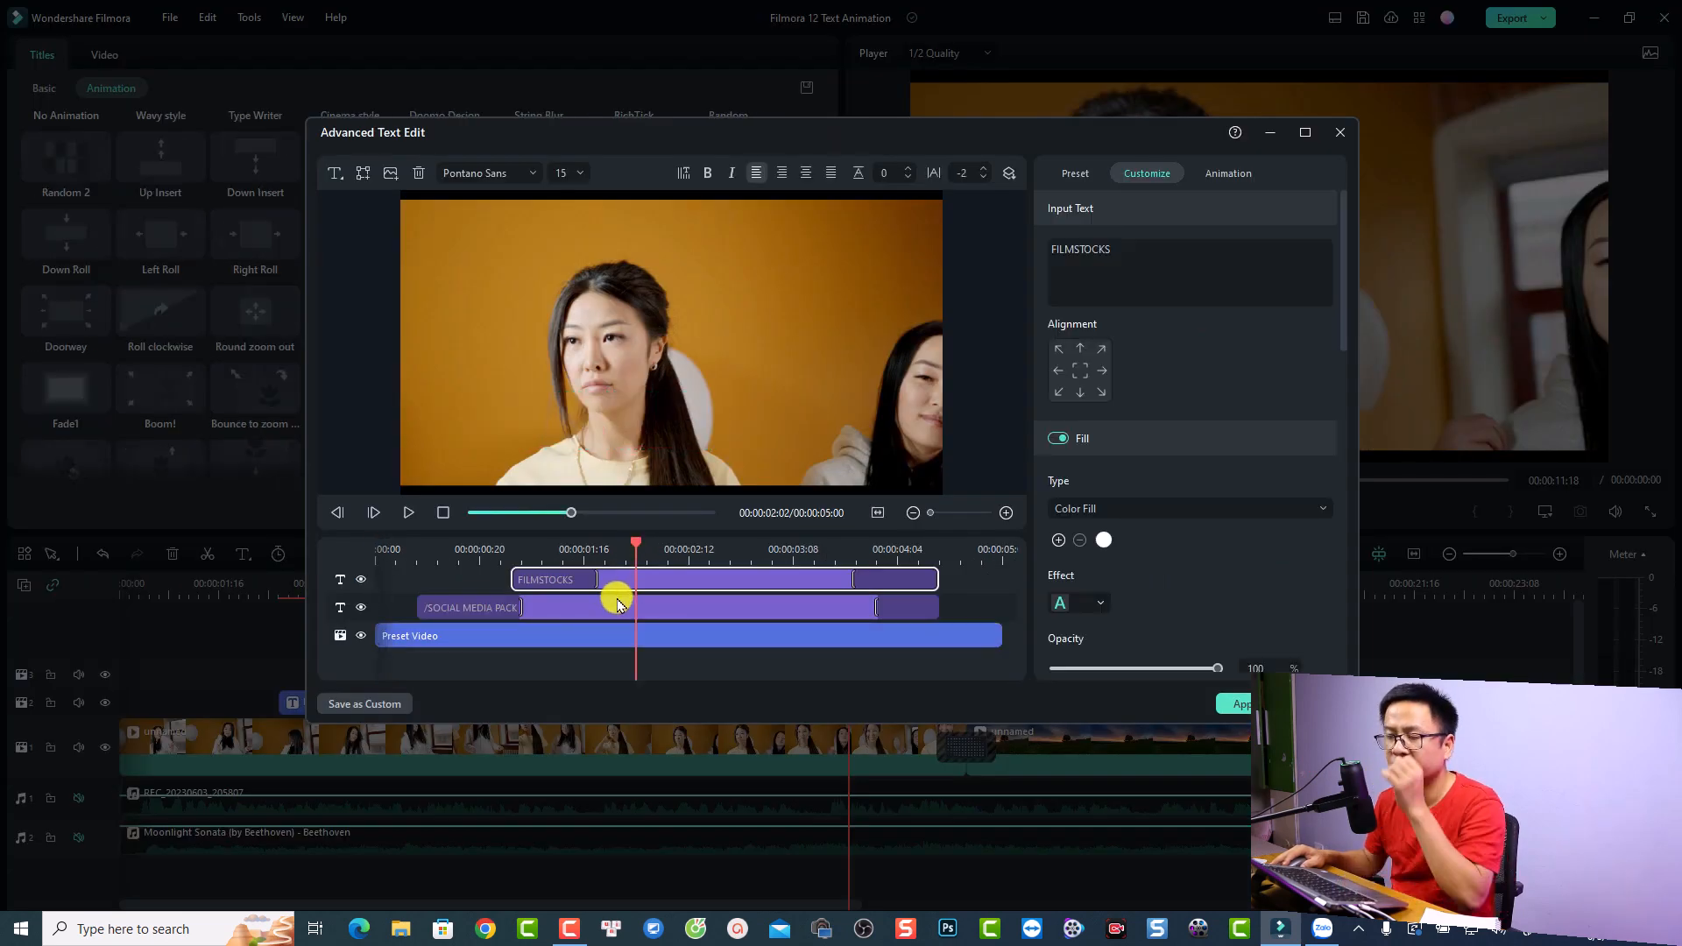
click(618, 605)
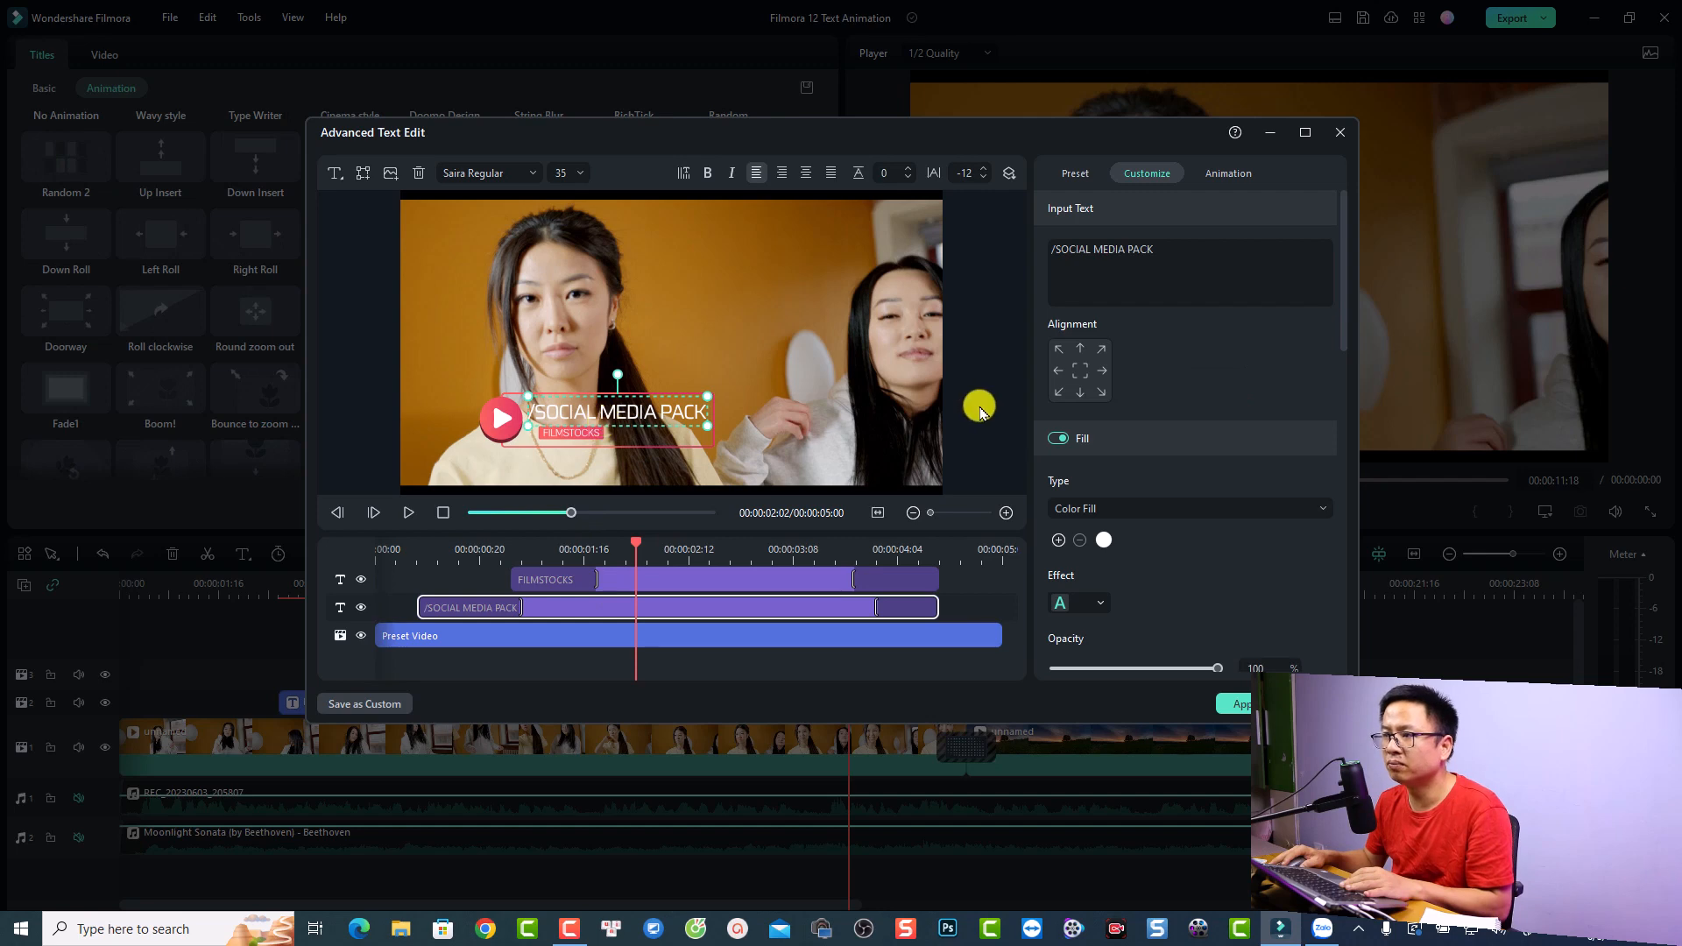
click(1186, 270)
key(ctrl+a)
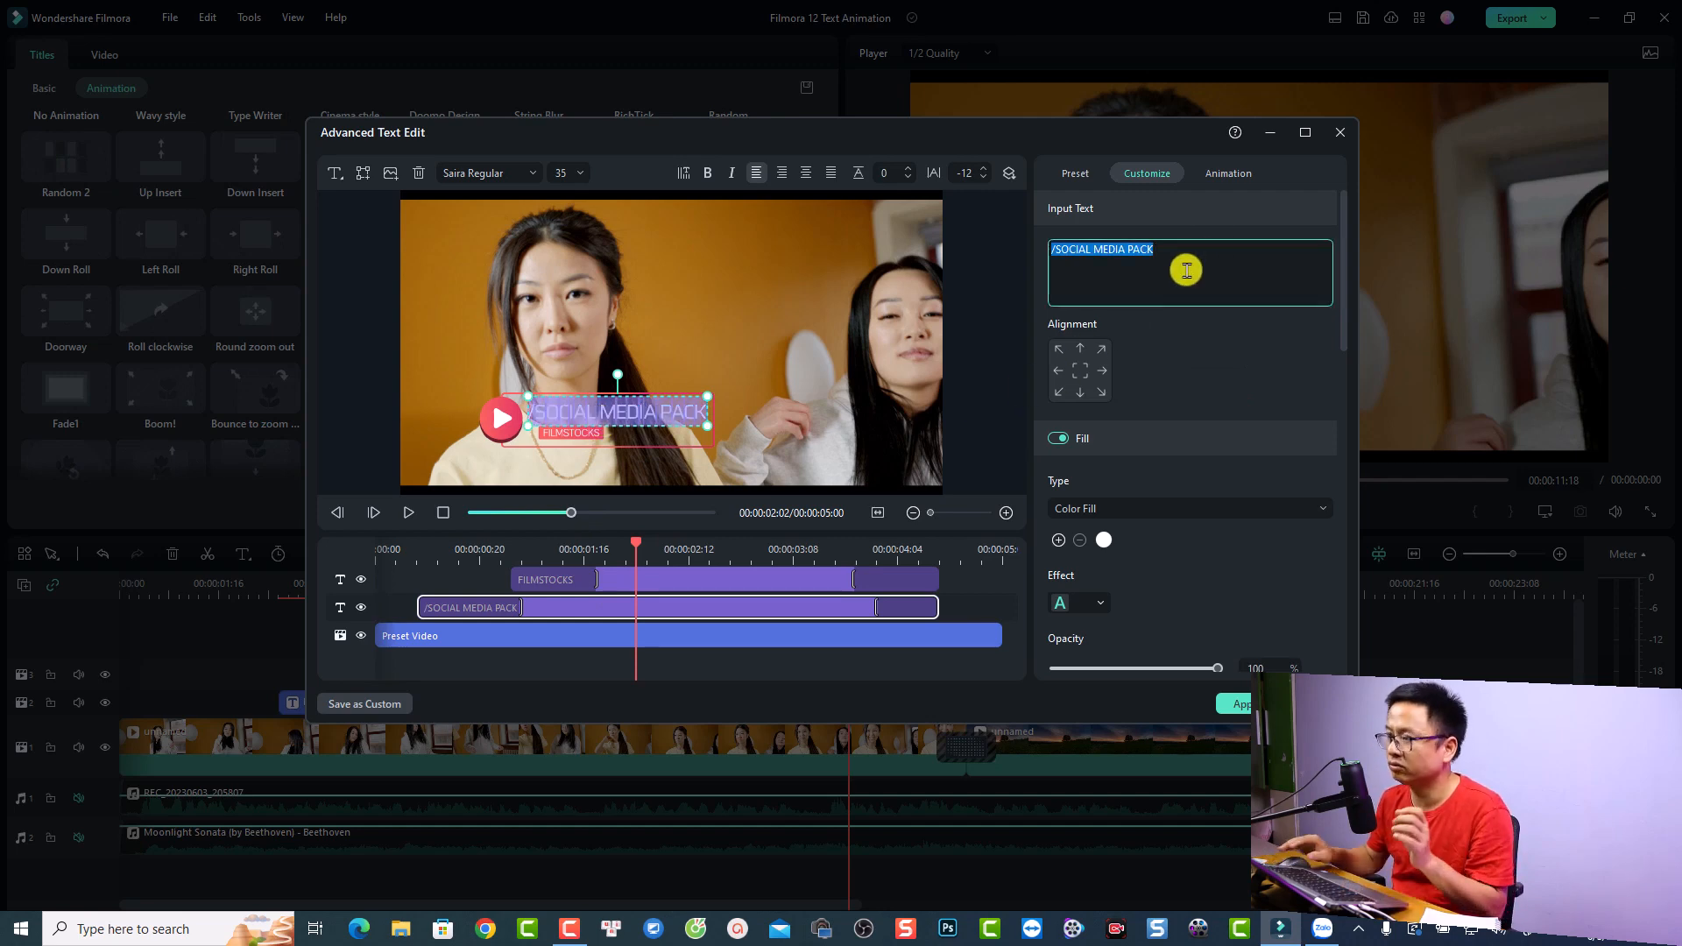
text(Jacky Ng)
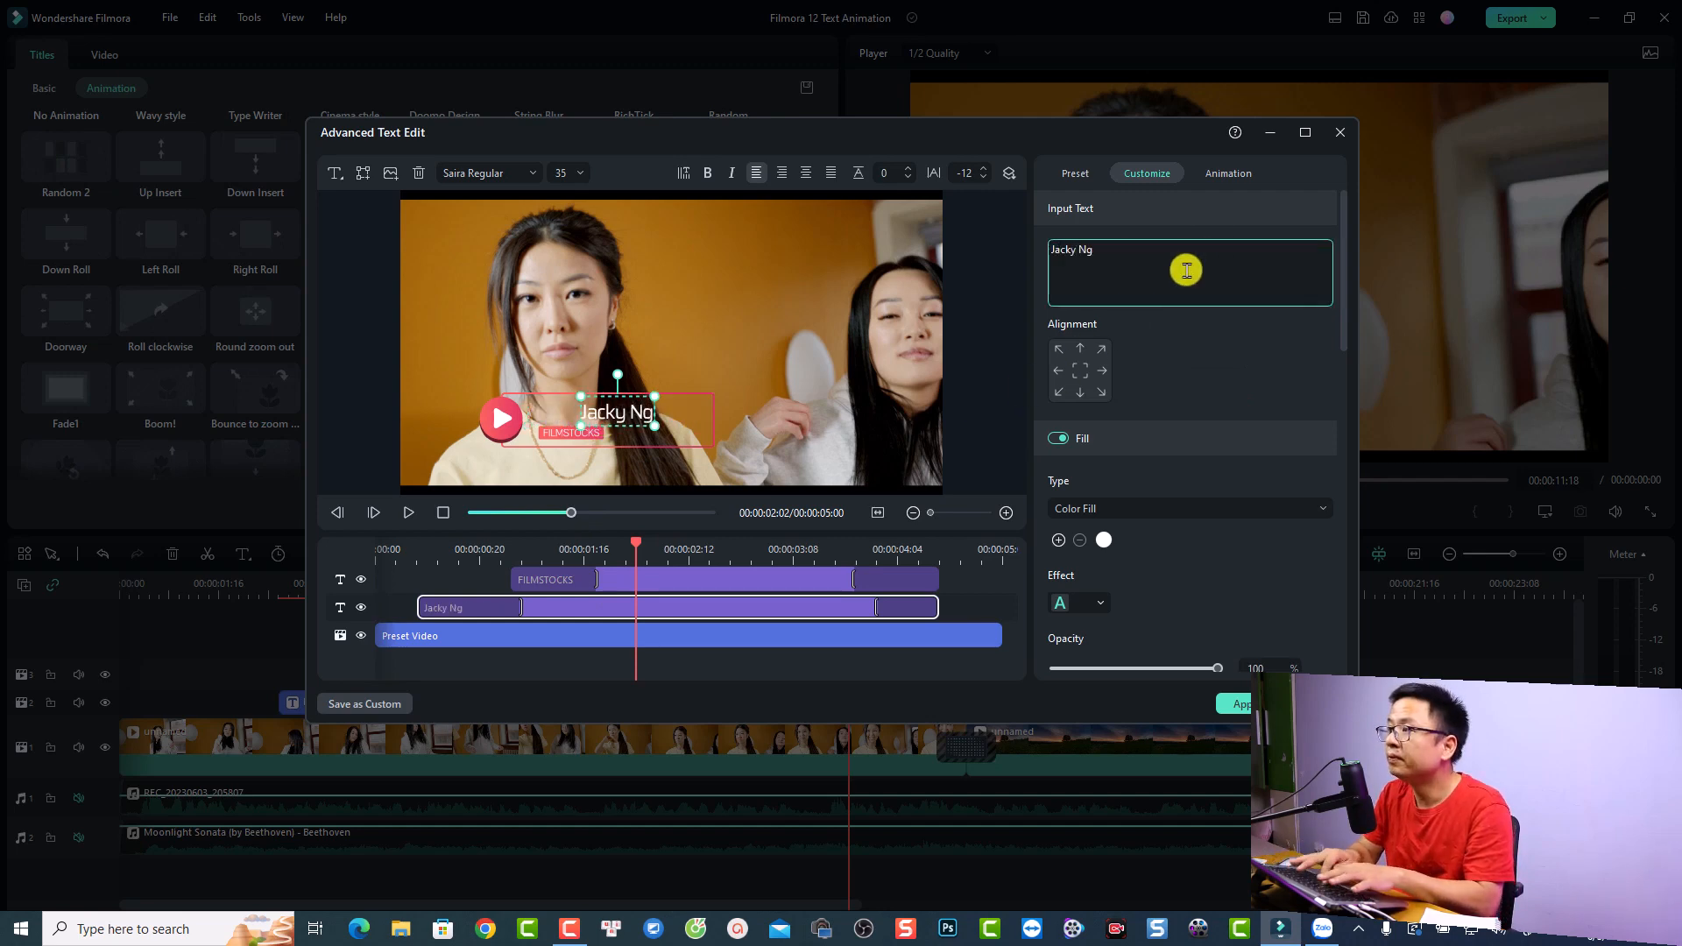
text(uyen)
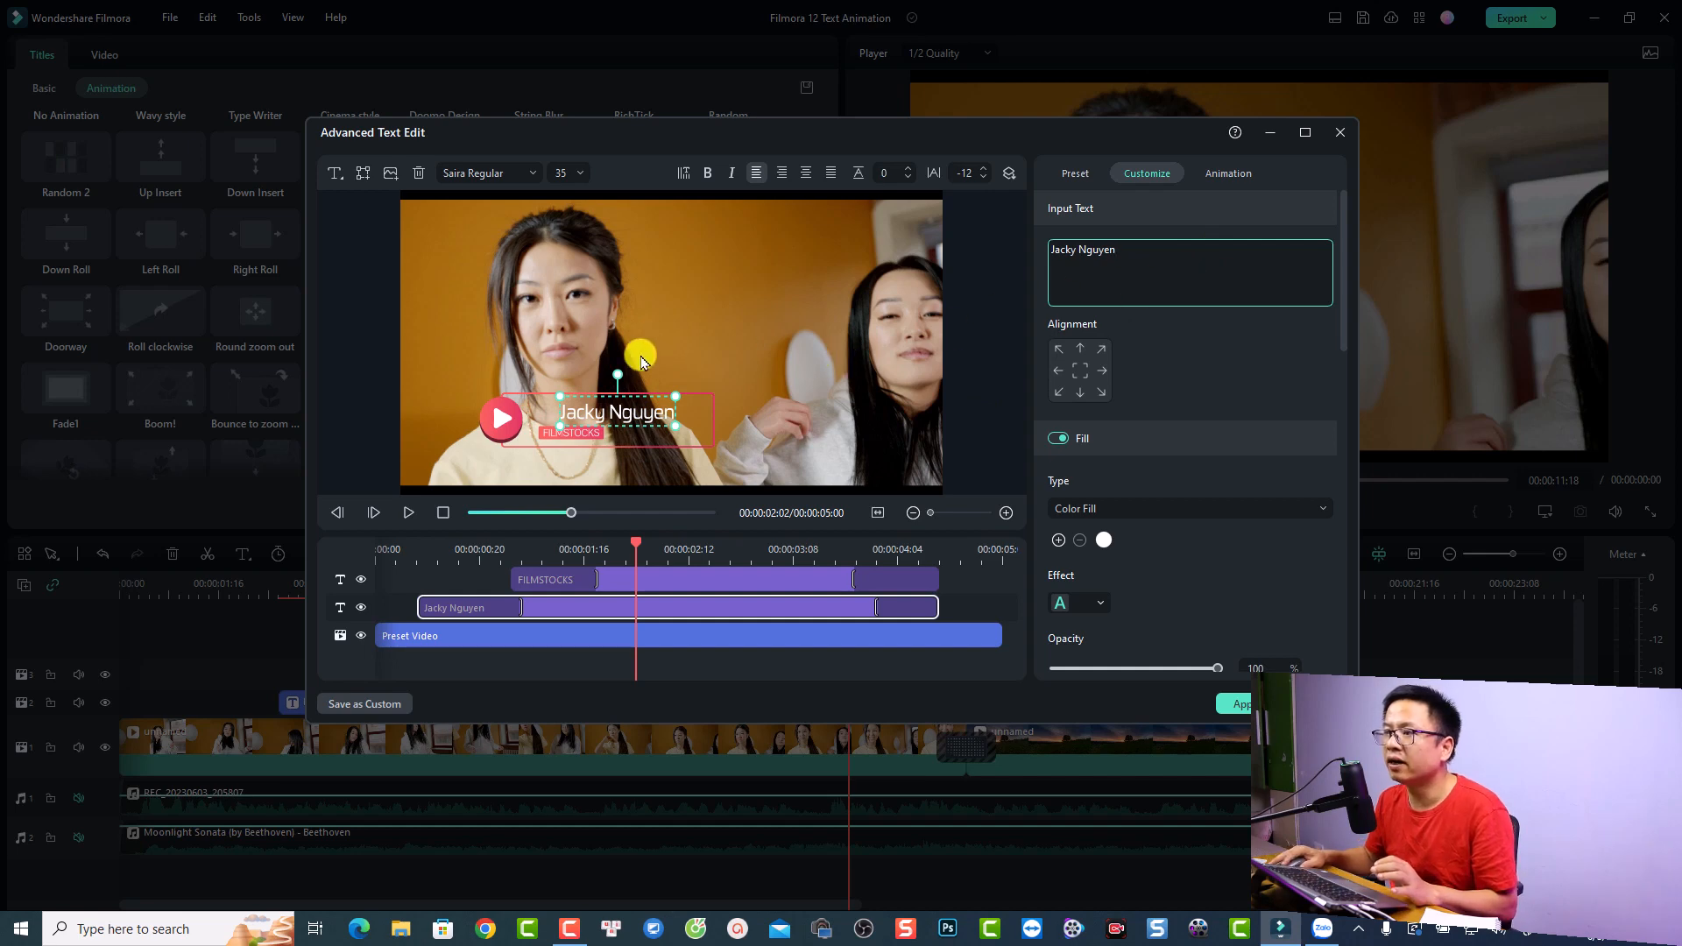
Step: Nudge the name line slightly up and to the left on the canvas
click(644, 354)
click(621, 411)
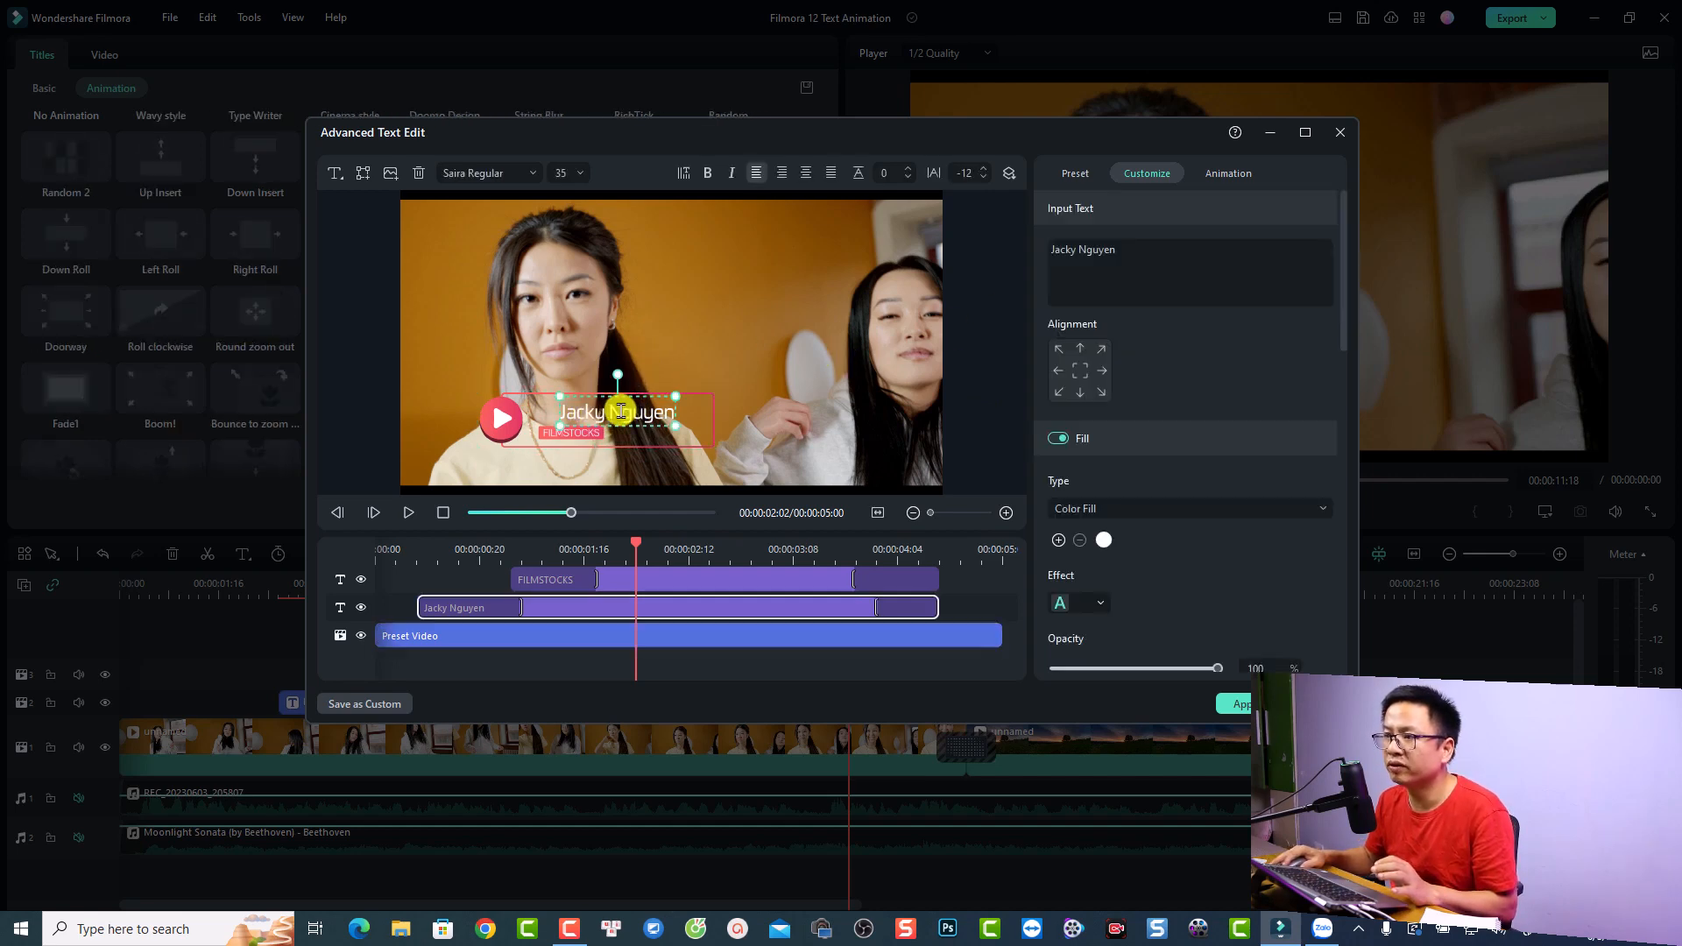
drag(621, 411, 603, 410)
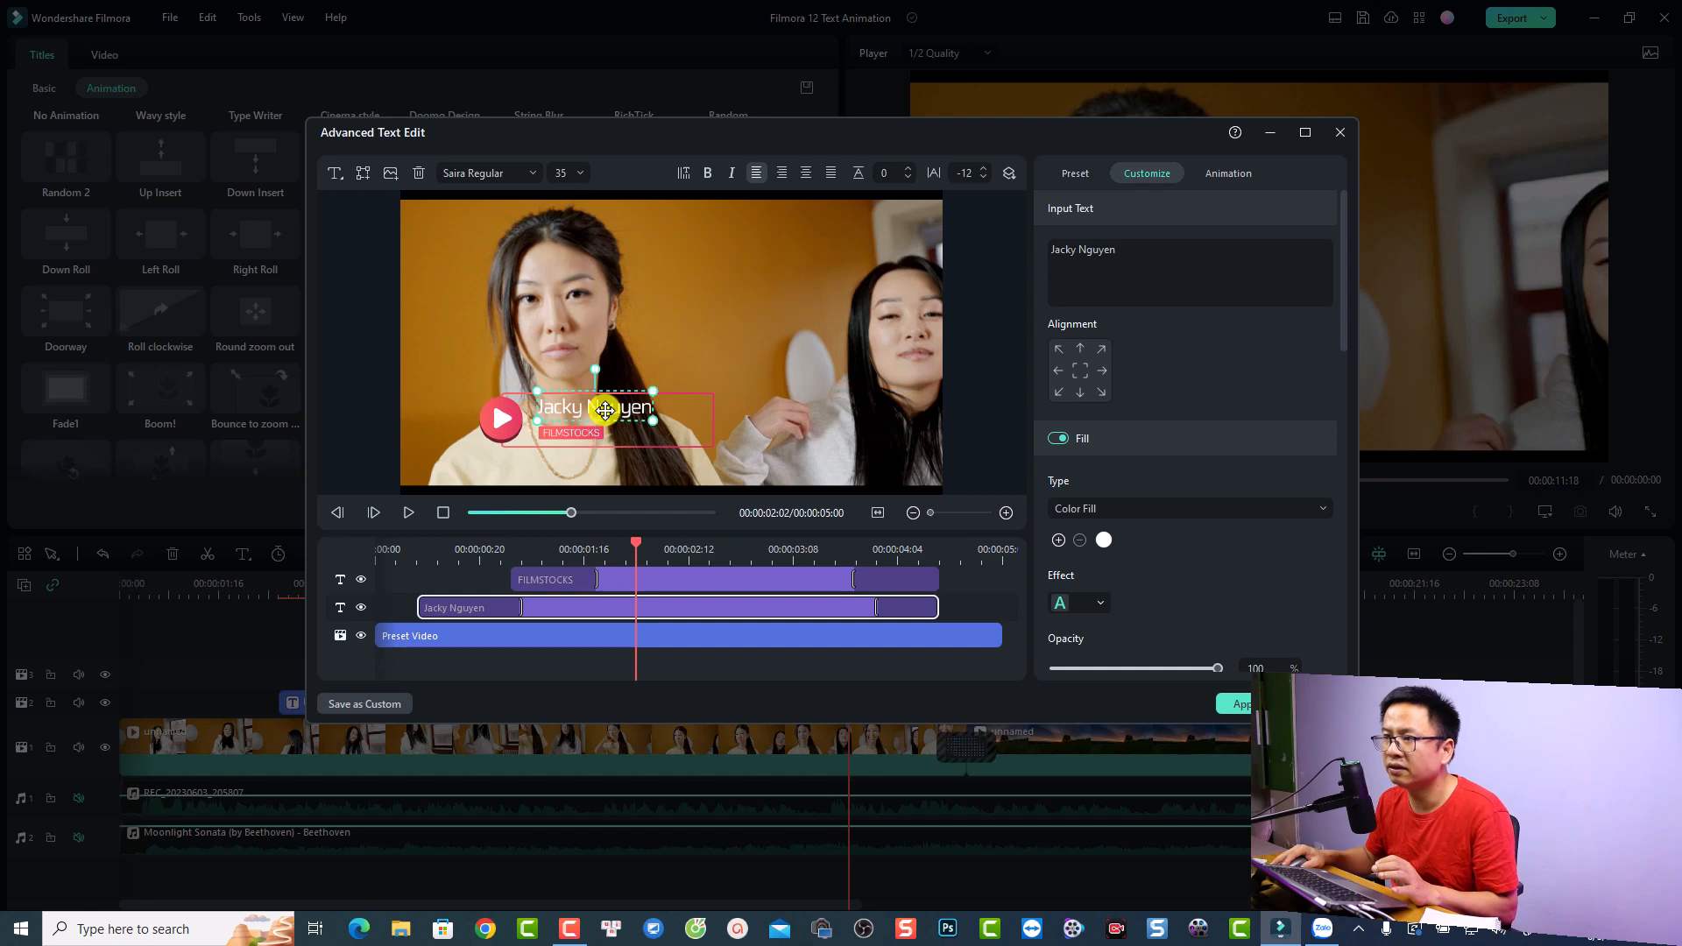
Step: Replace the FILMSTOCKS text layer's text with 'Subscribe'
click(557, 574)
click(1239, 281)
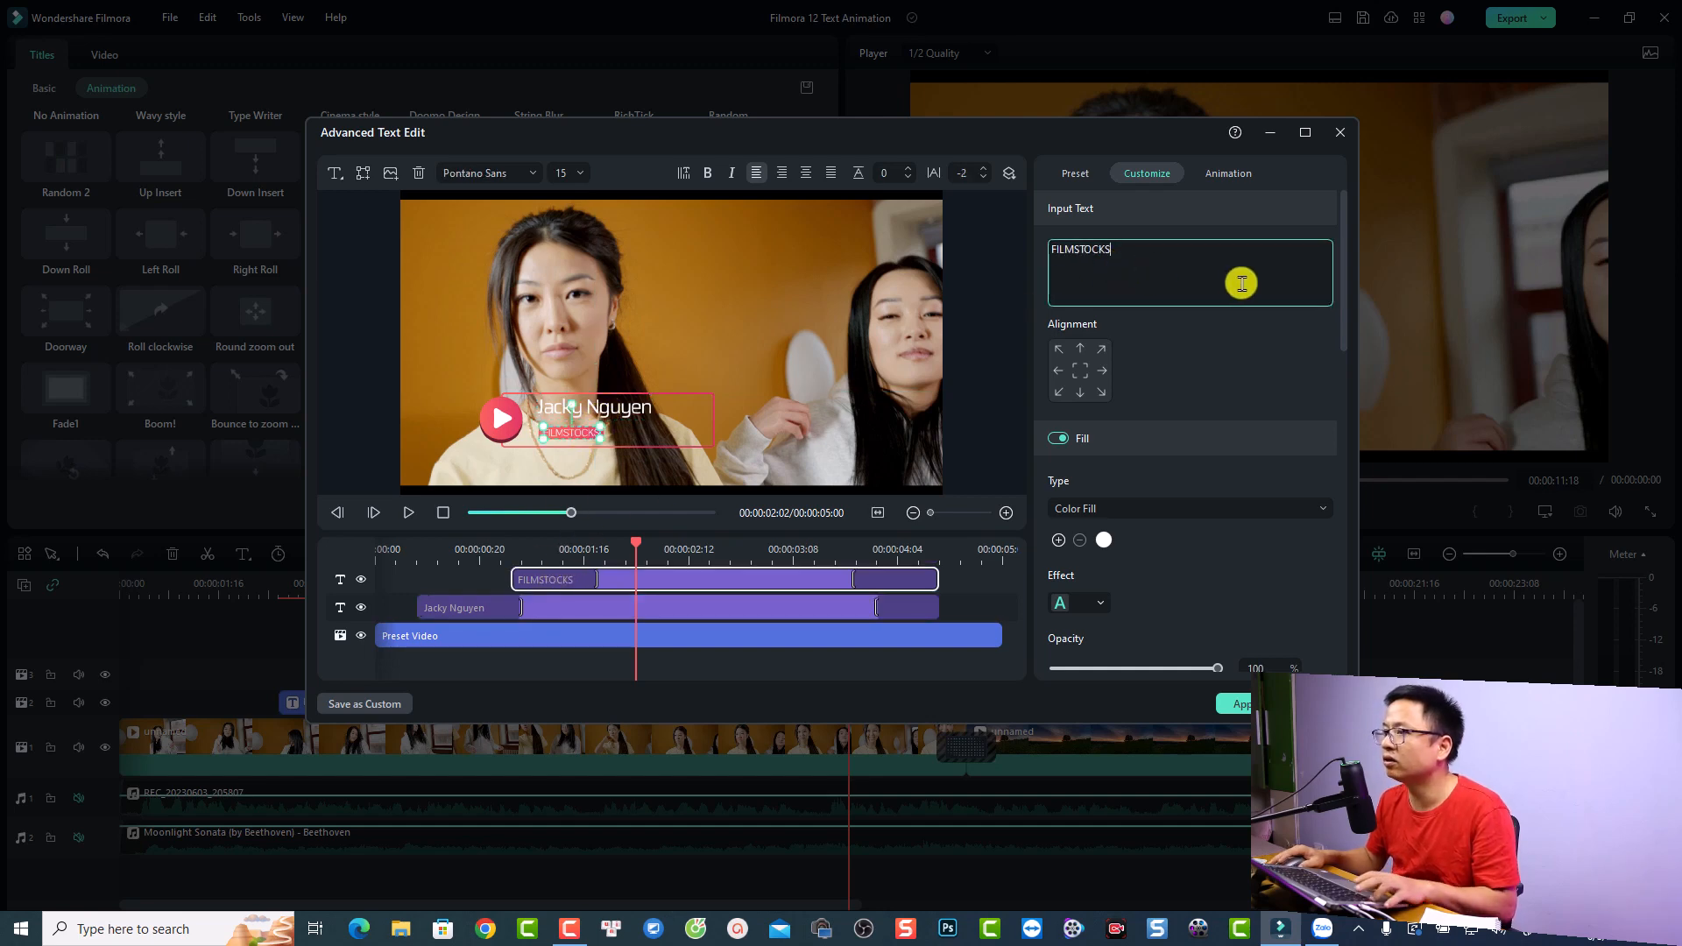
key(ctrl+a)
text(S)
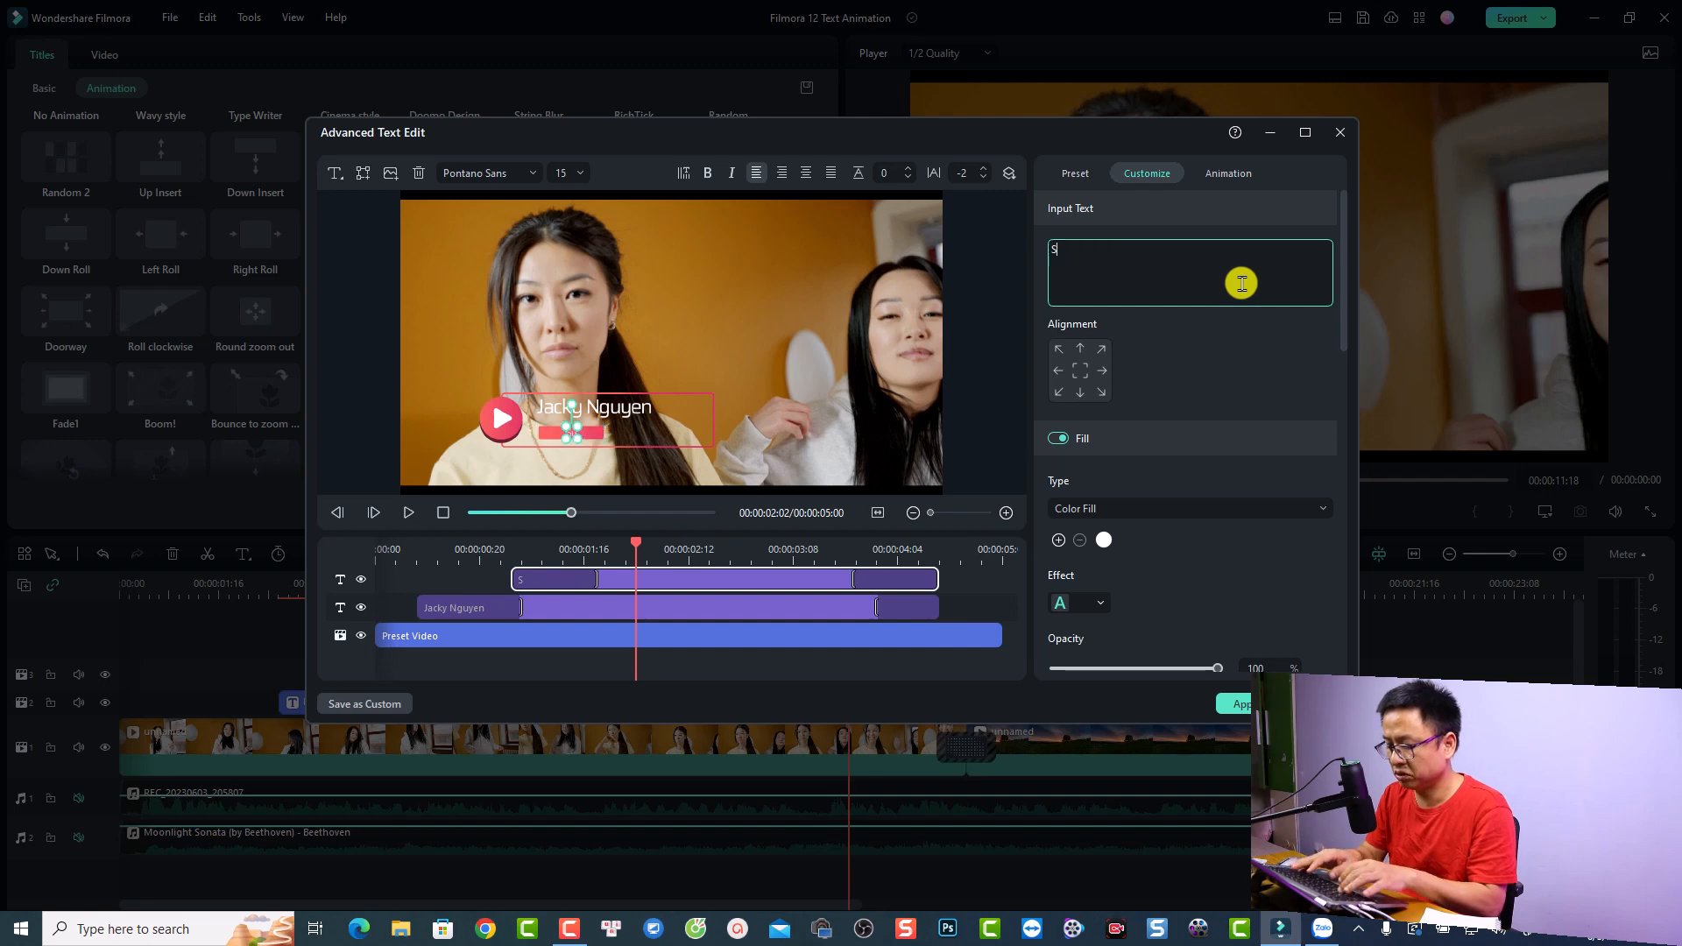
text(ubscribe)
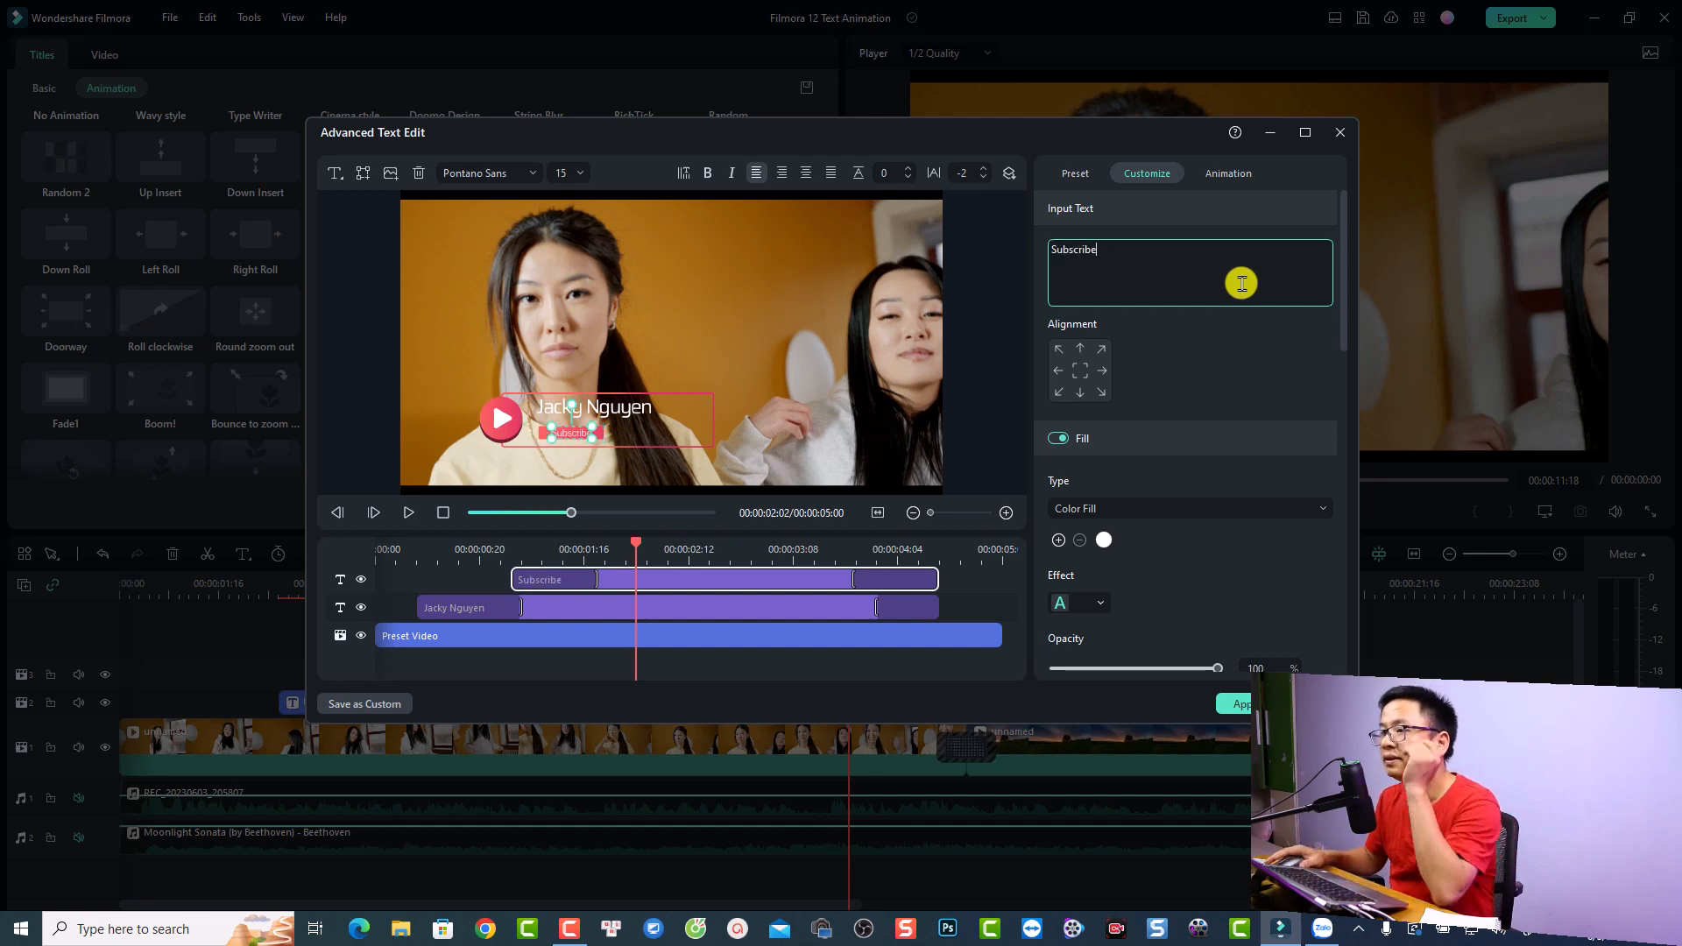
click(635, 575)
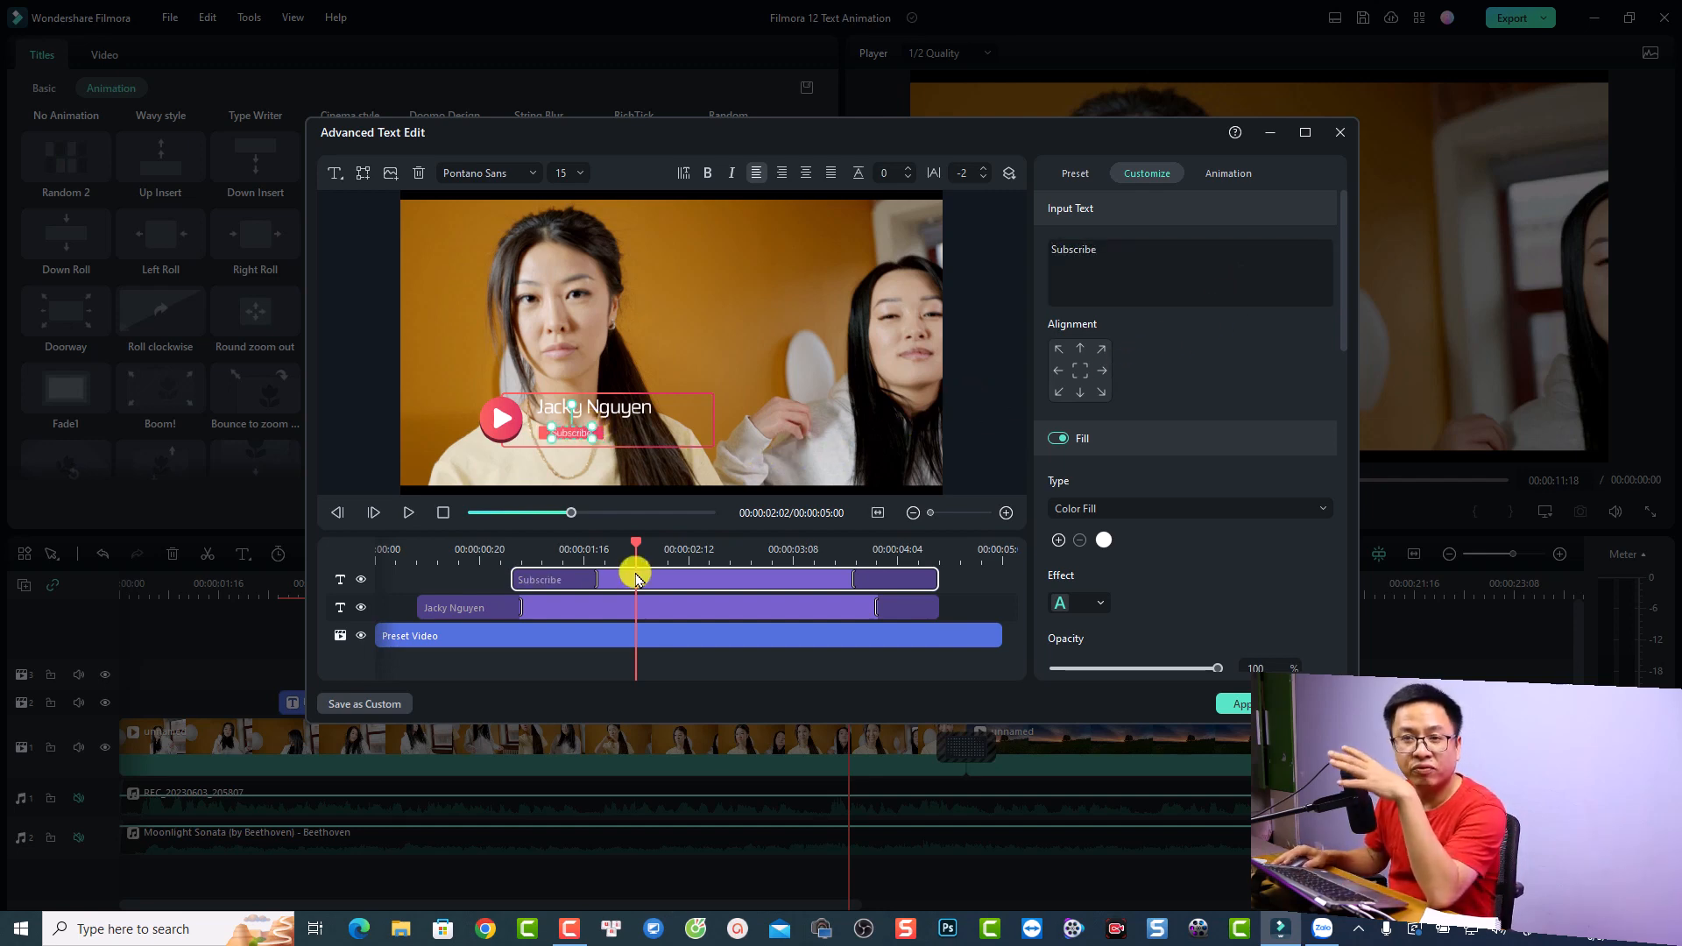
Step: Preview the whole lower-third group from the start of the title
click(504, 420)
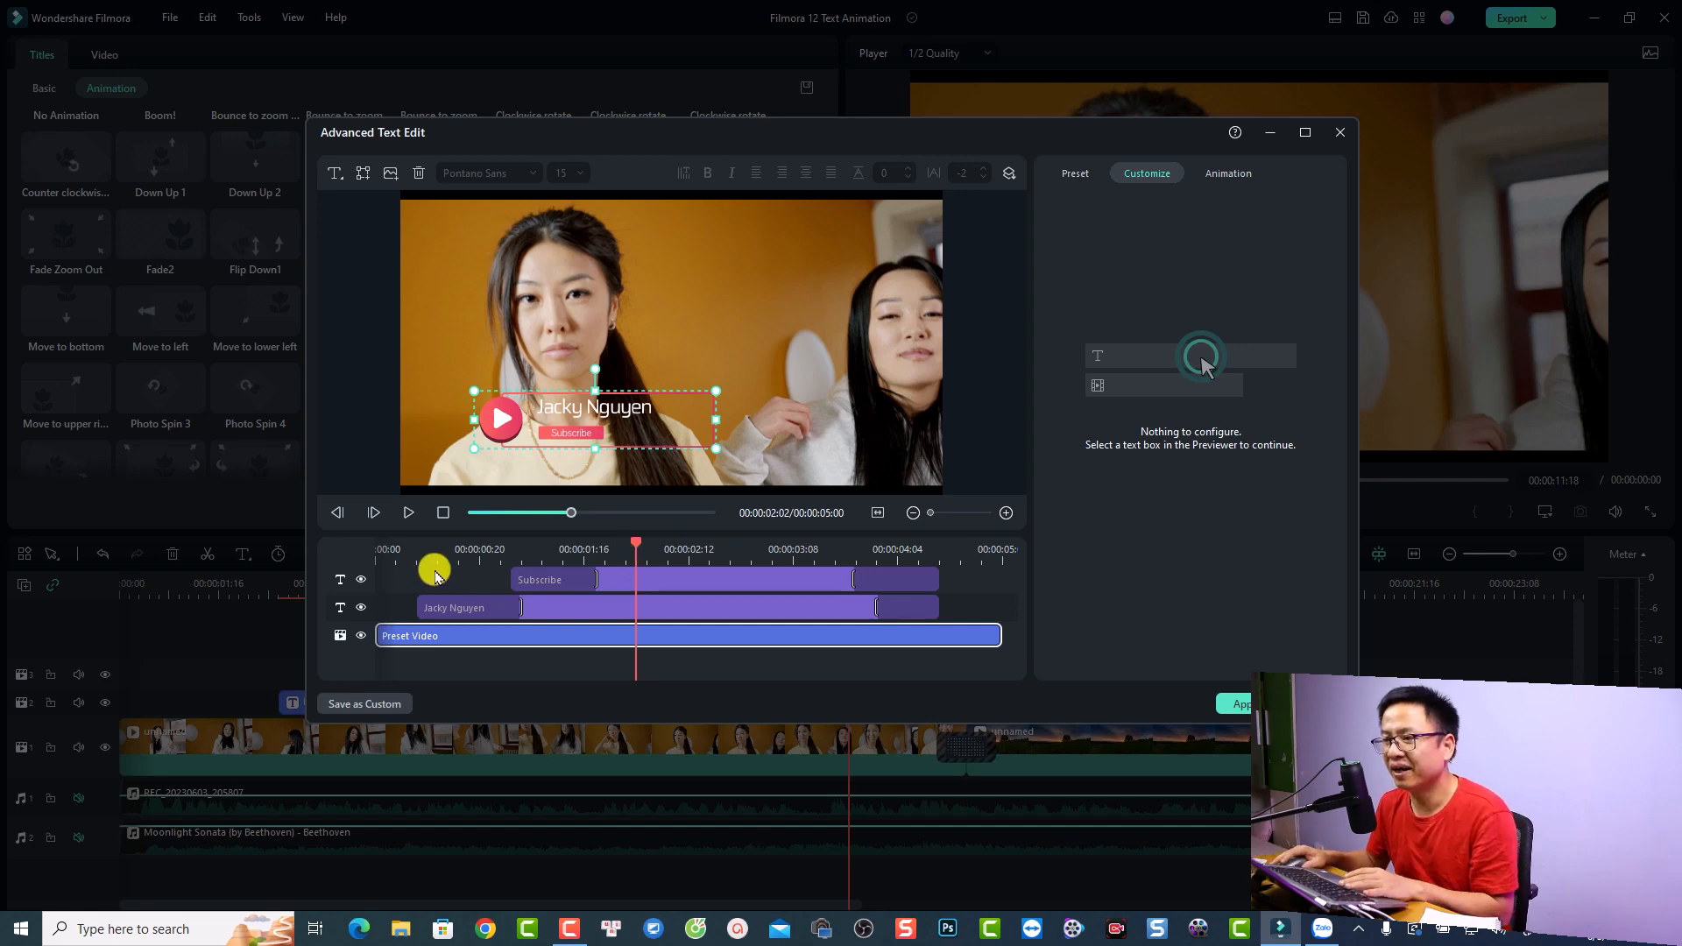
click(386, 549)
key(space)
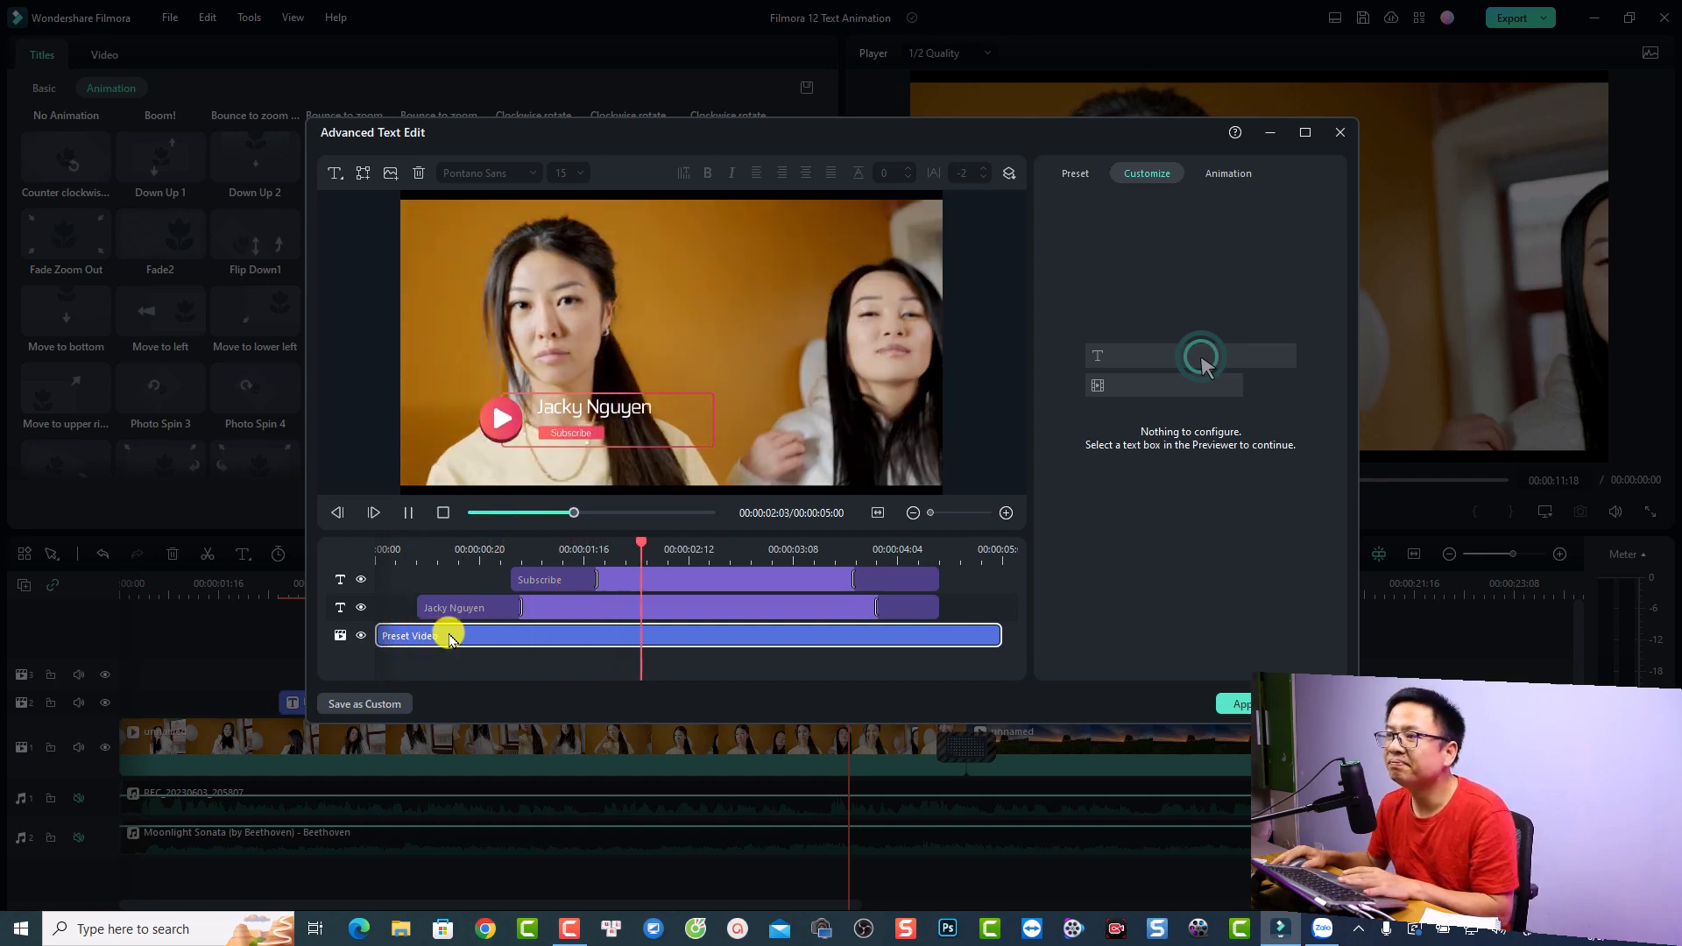
key(space)
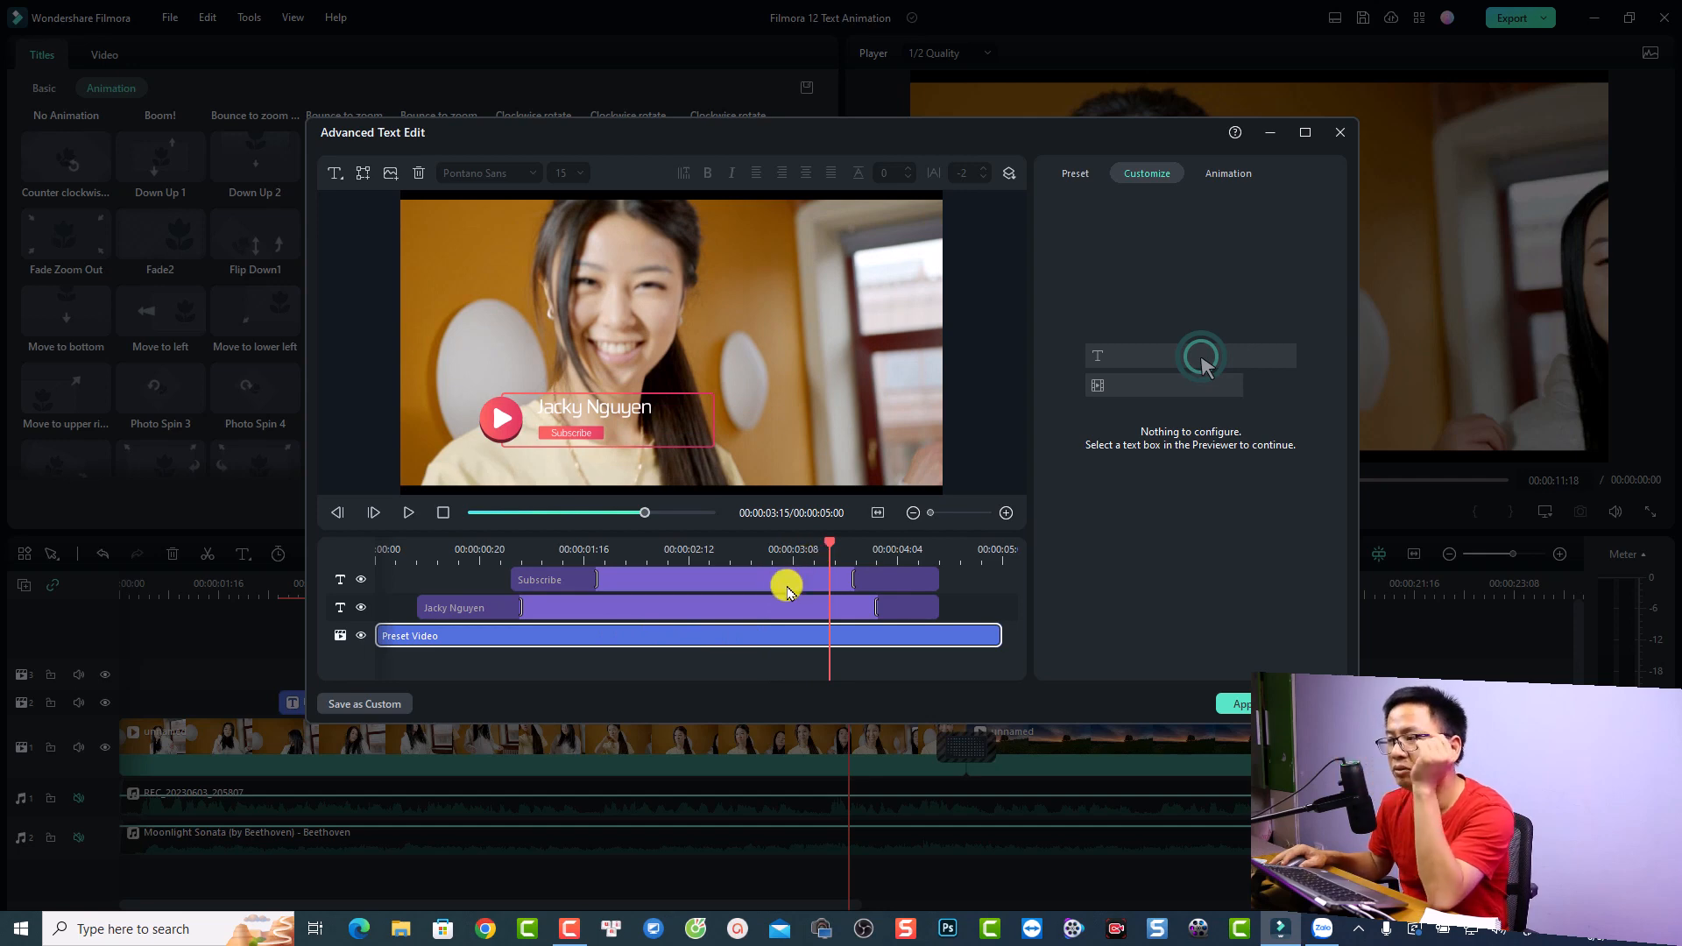
Step: Check the Subscribe and name text layers, then apply the edits and close the editor
click(780, 585)
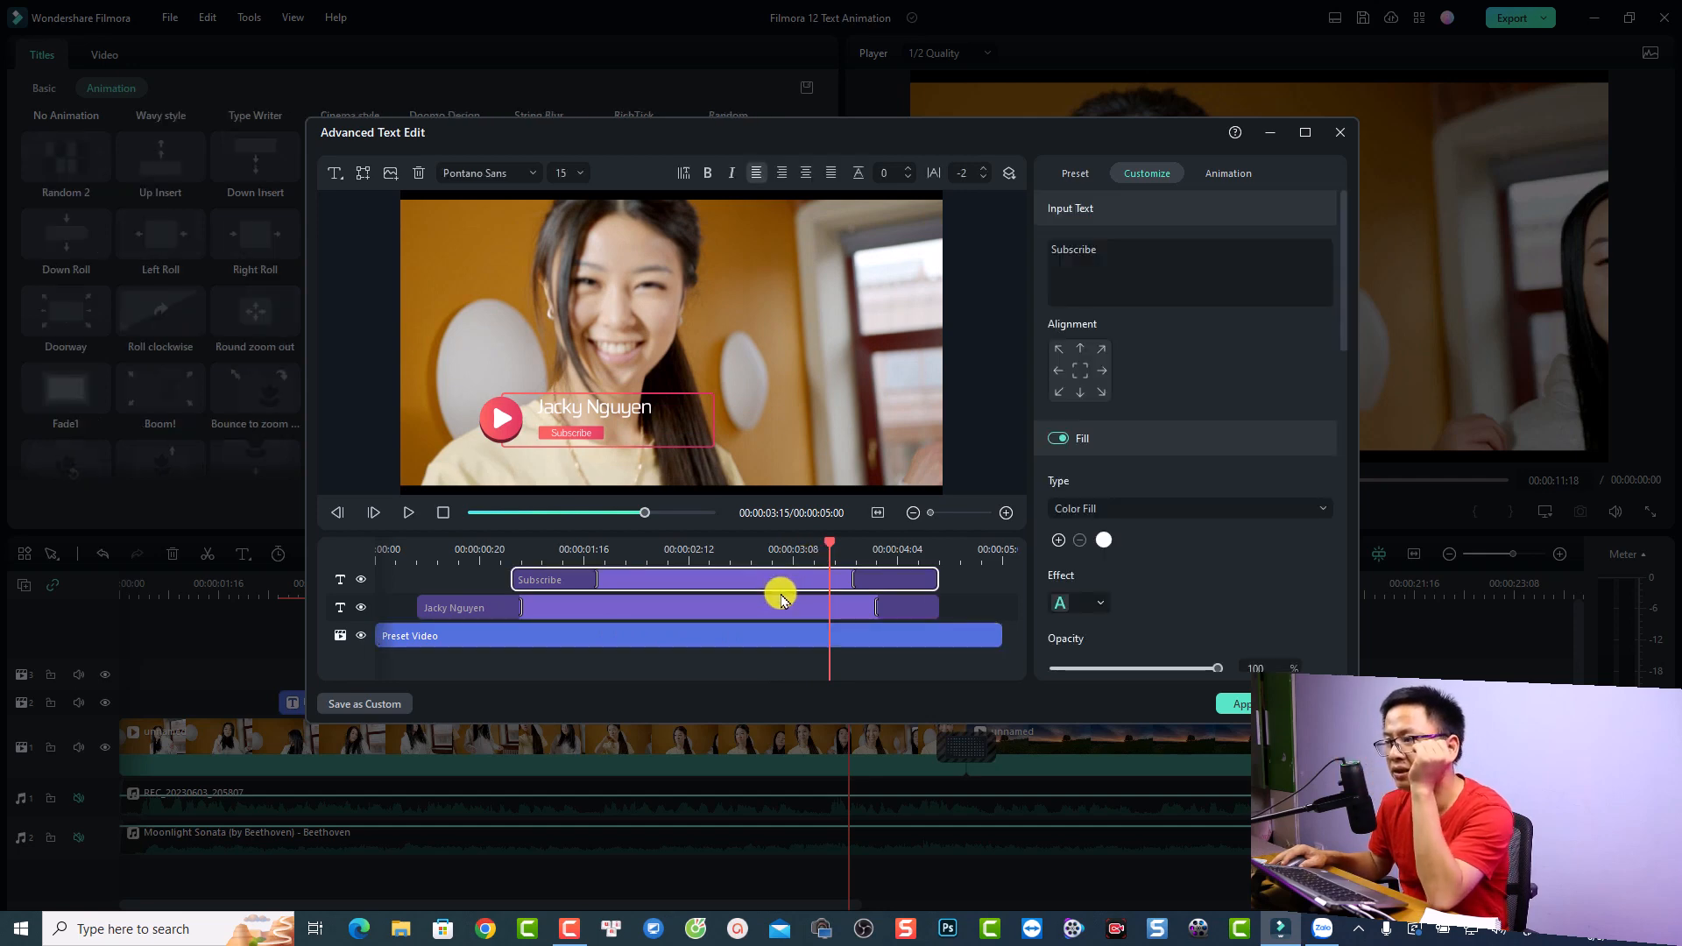
click(1226, 174)
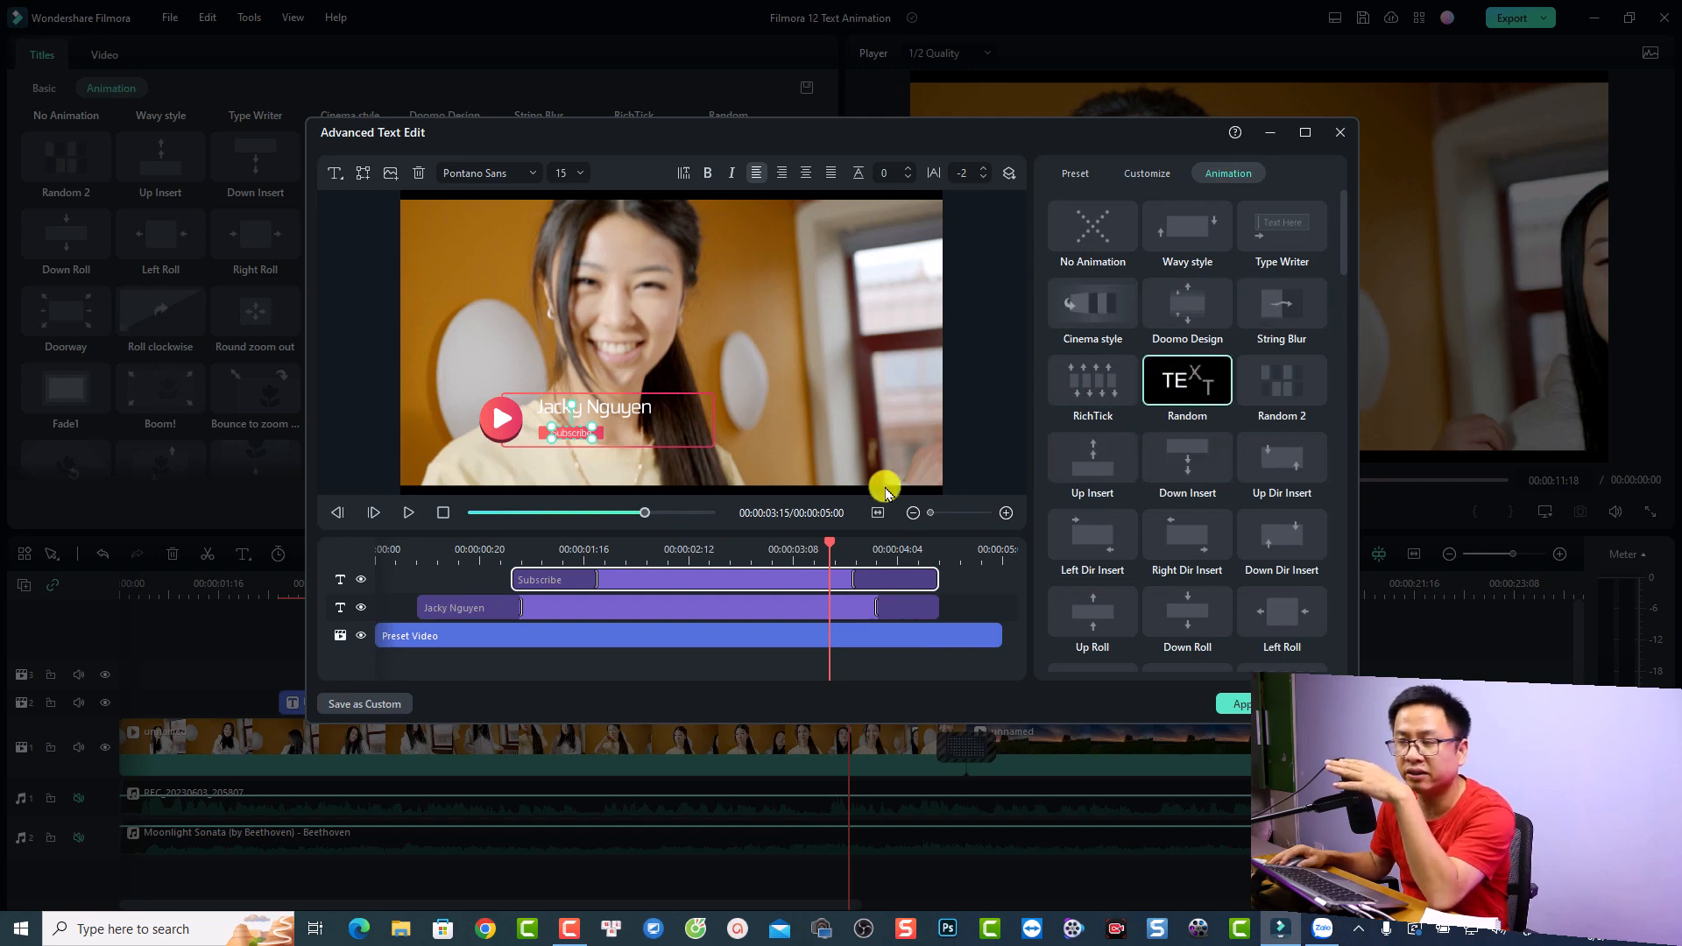
click(657, 610)
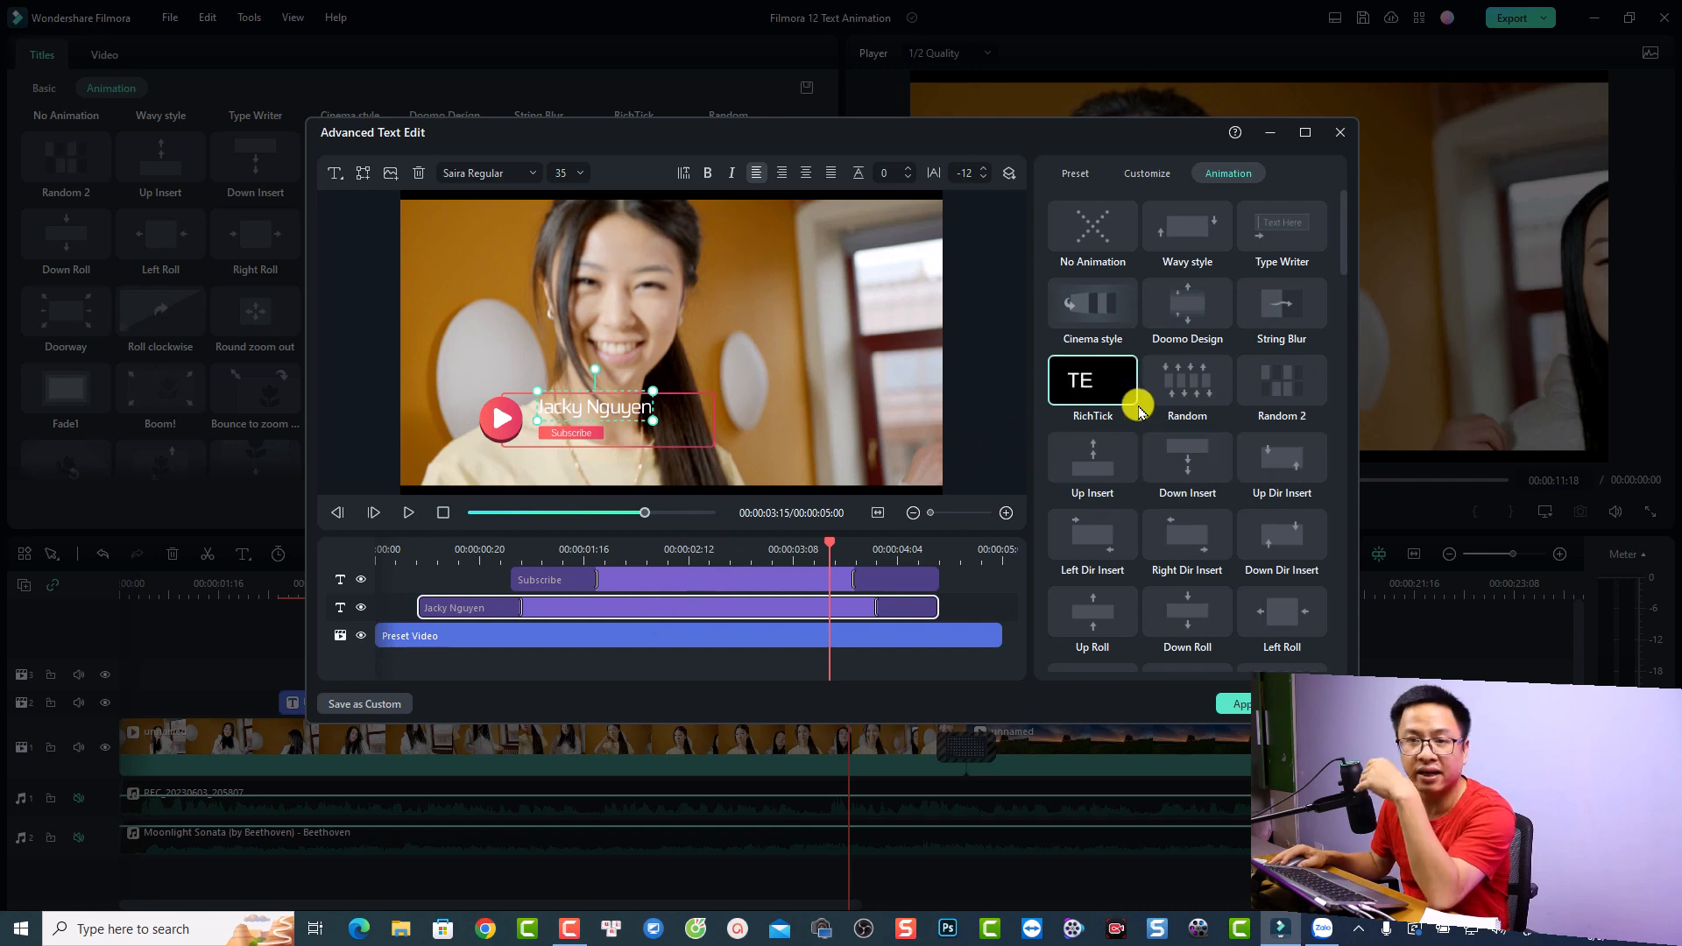
click(1235, 705)
click(648, 585)
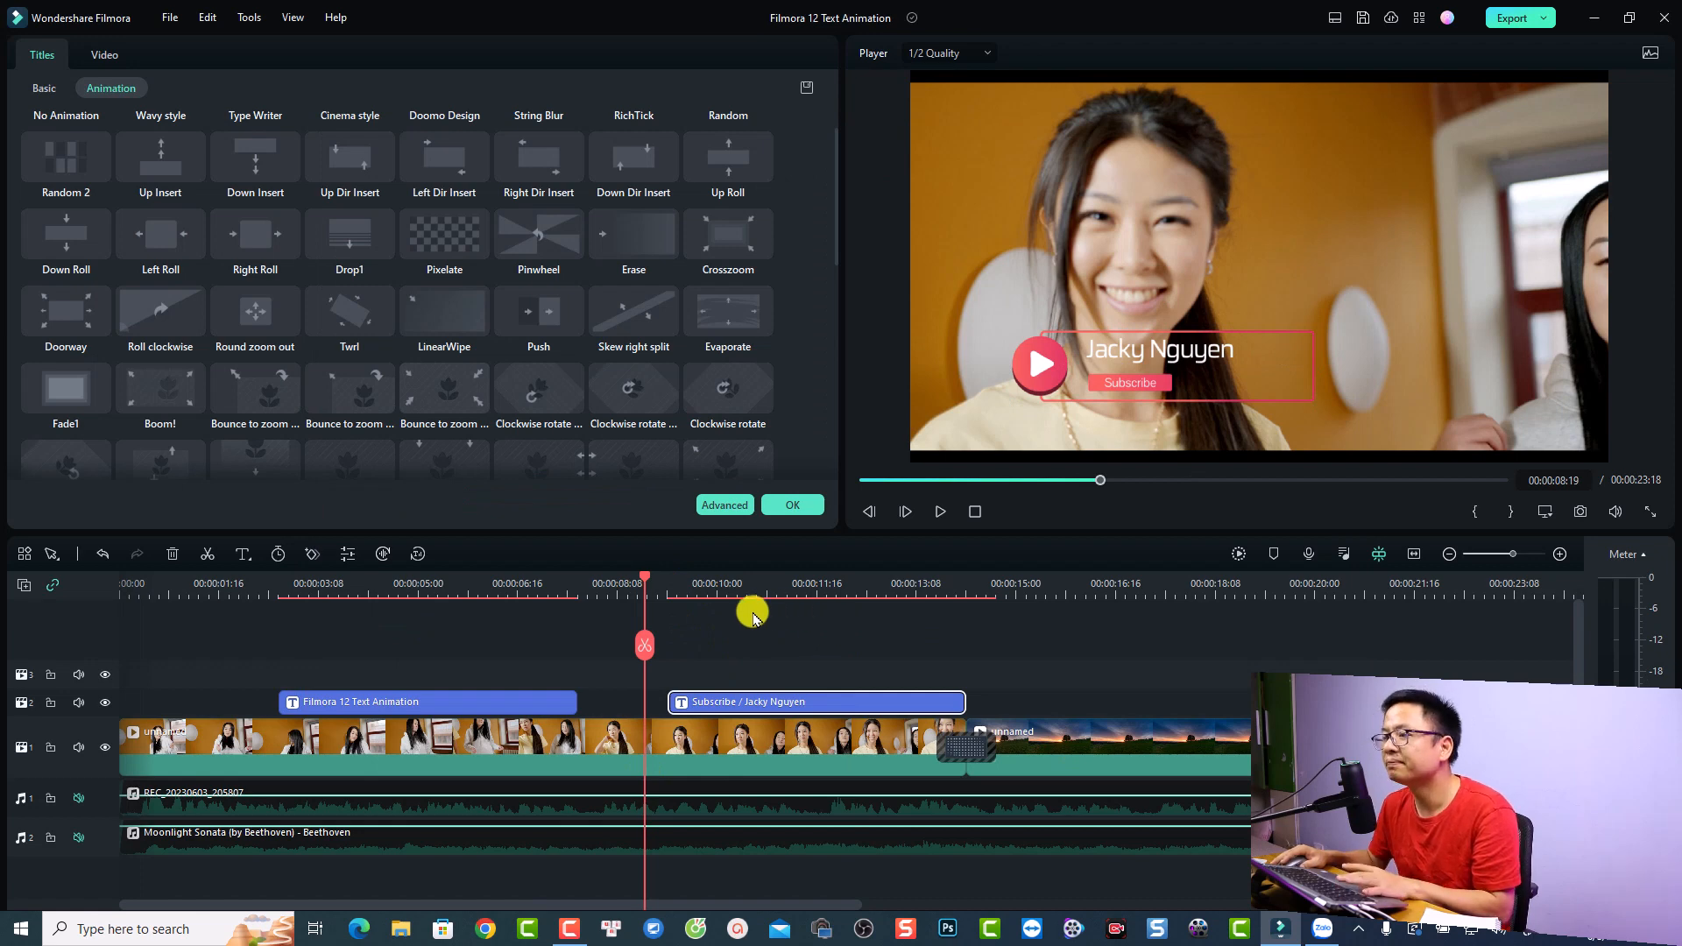
Step: Play back the edited lower-third over the sunset clip, then confirm the title settings with OK
key(space)
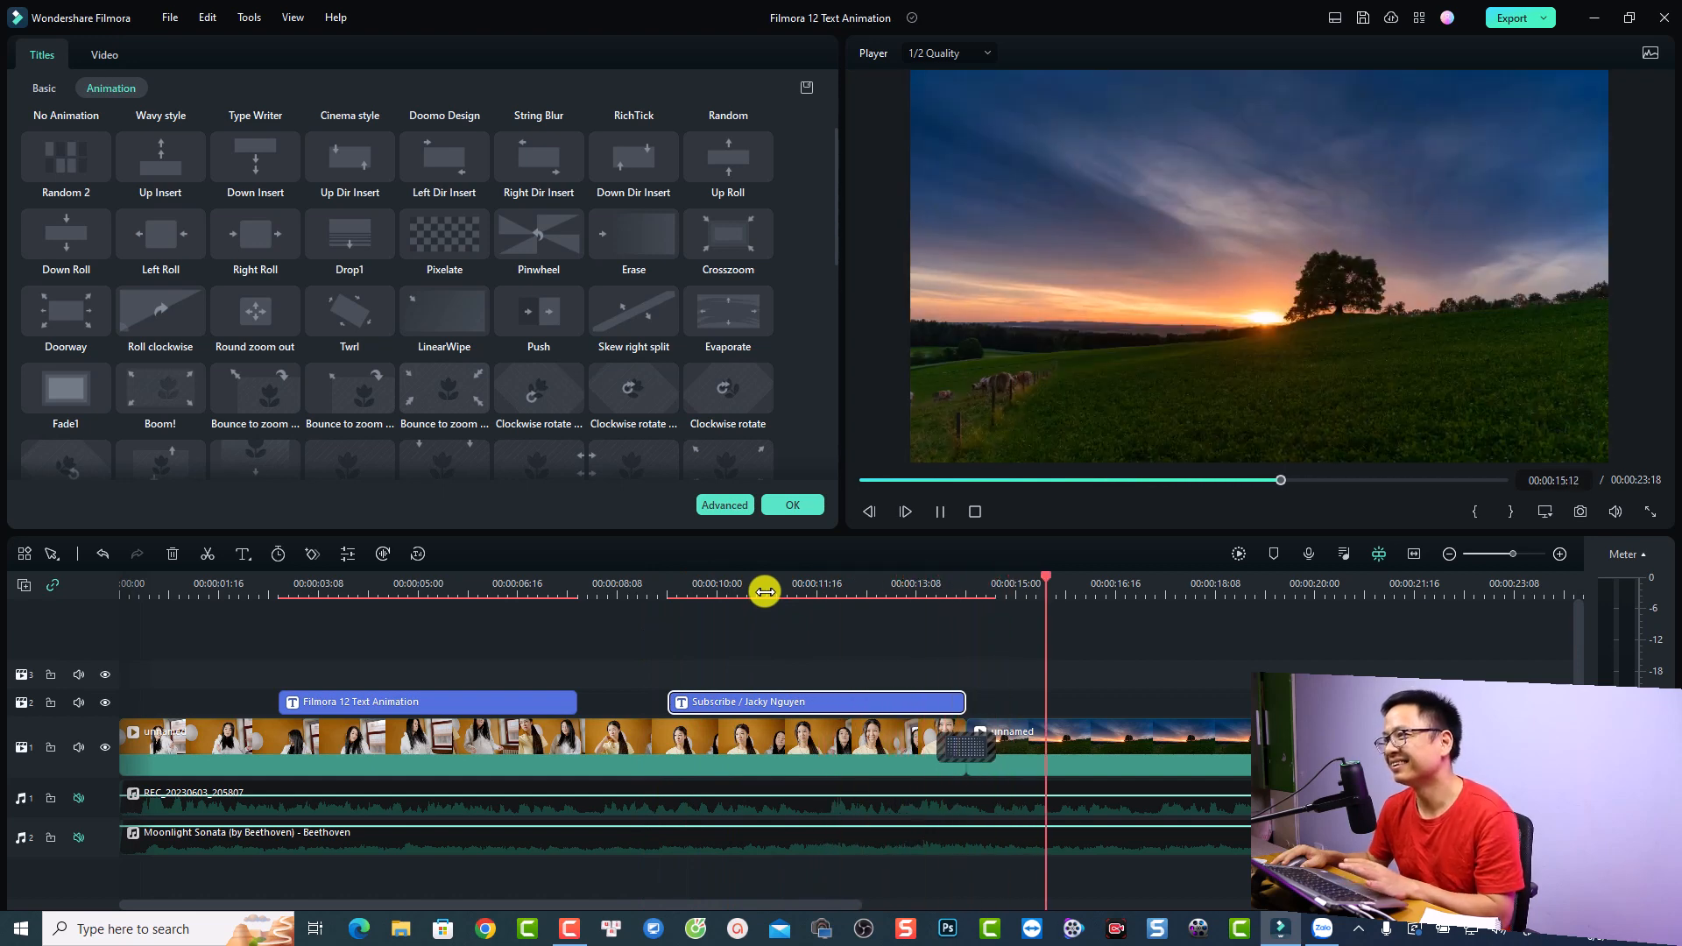
key(space)
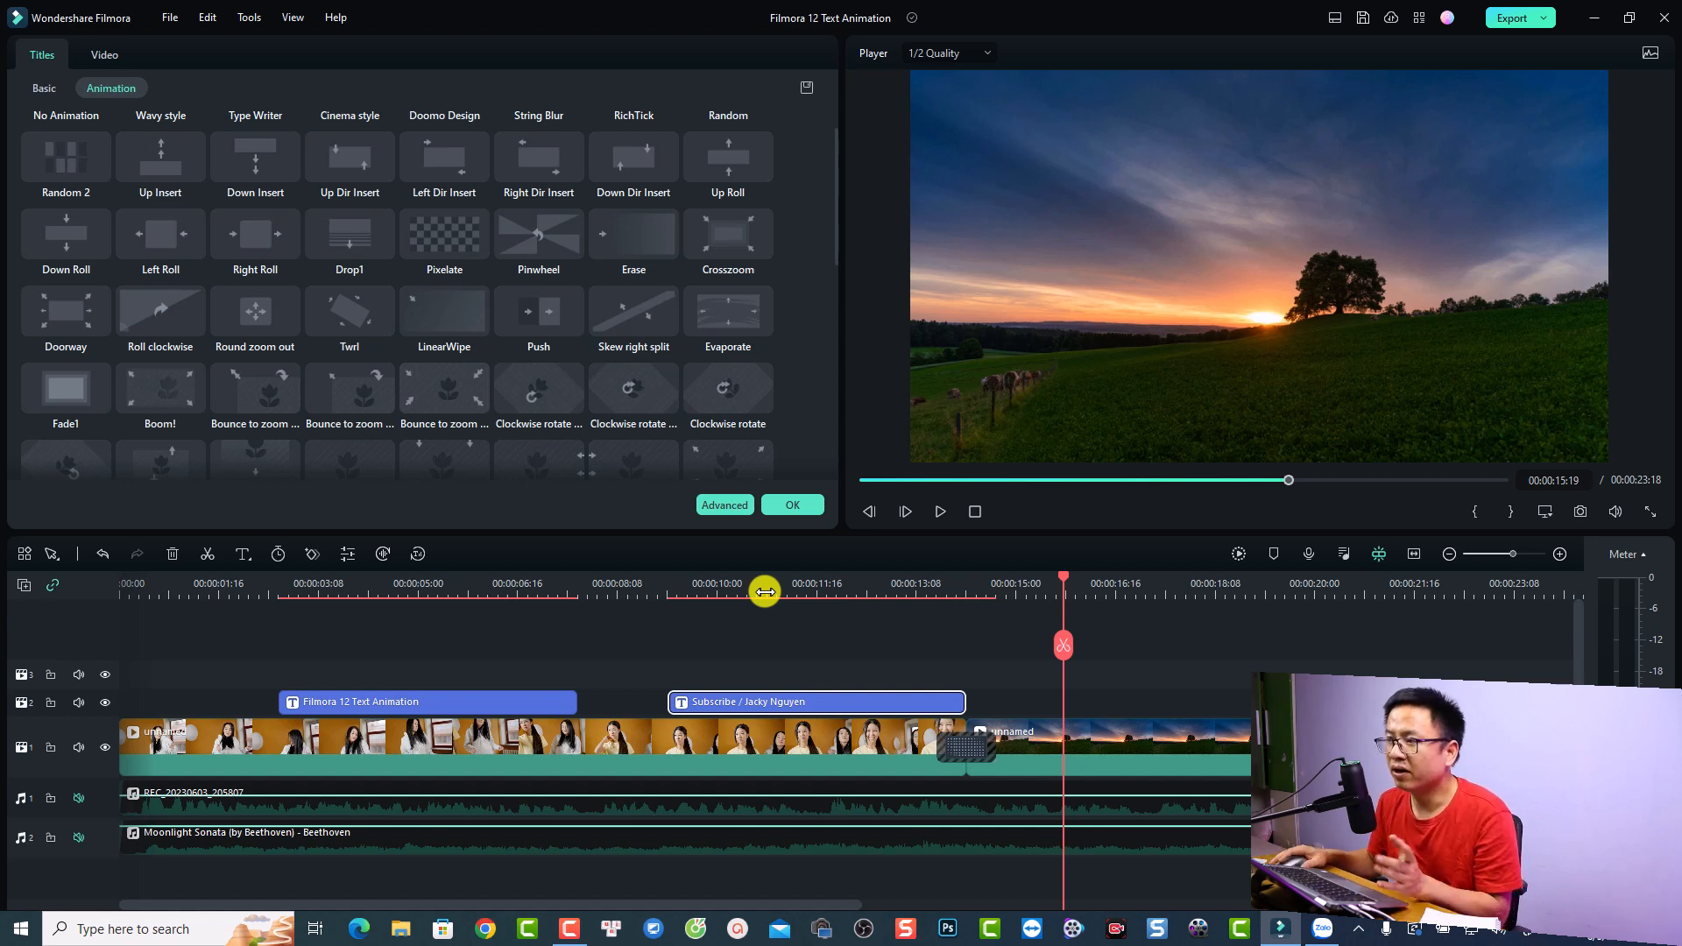
click(792, 506)
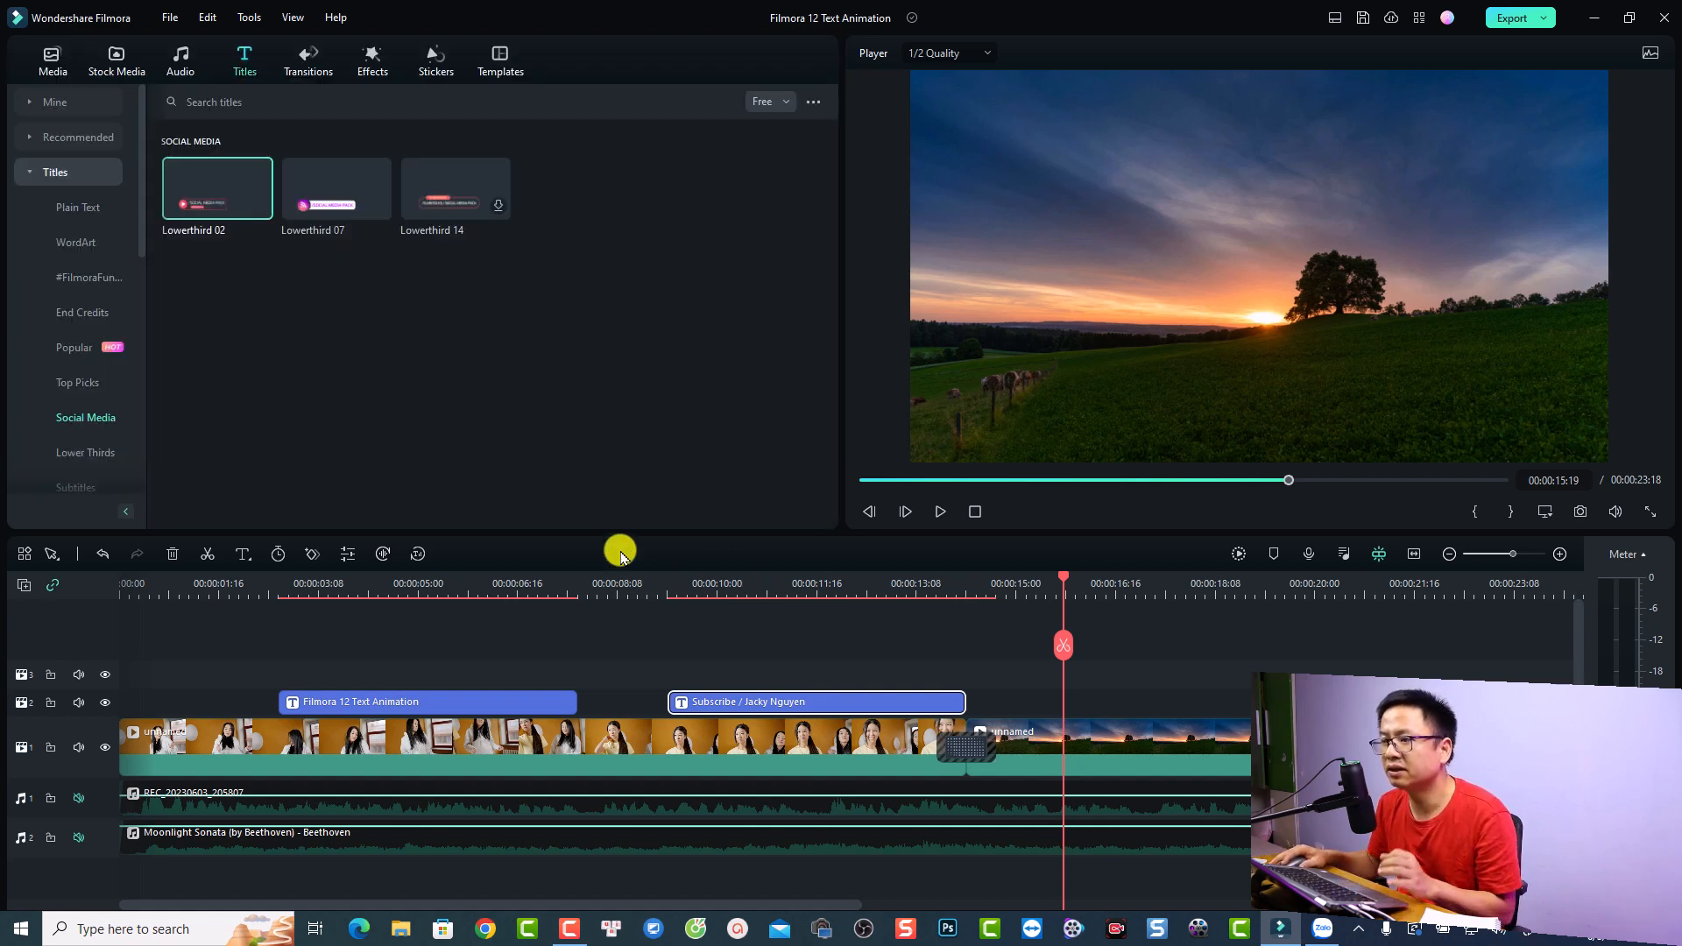
Step: Add a quick text title on track 2, type the person's name, and enlarge it in the preview
click(243, 557)
click(245, 584)
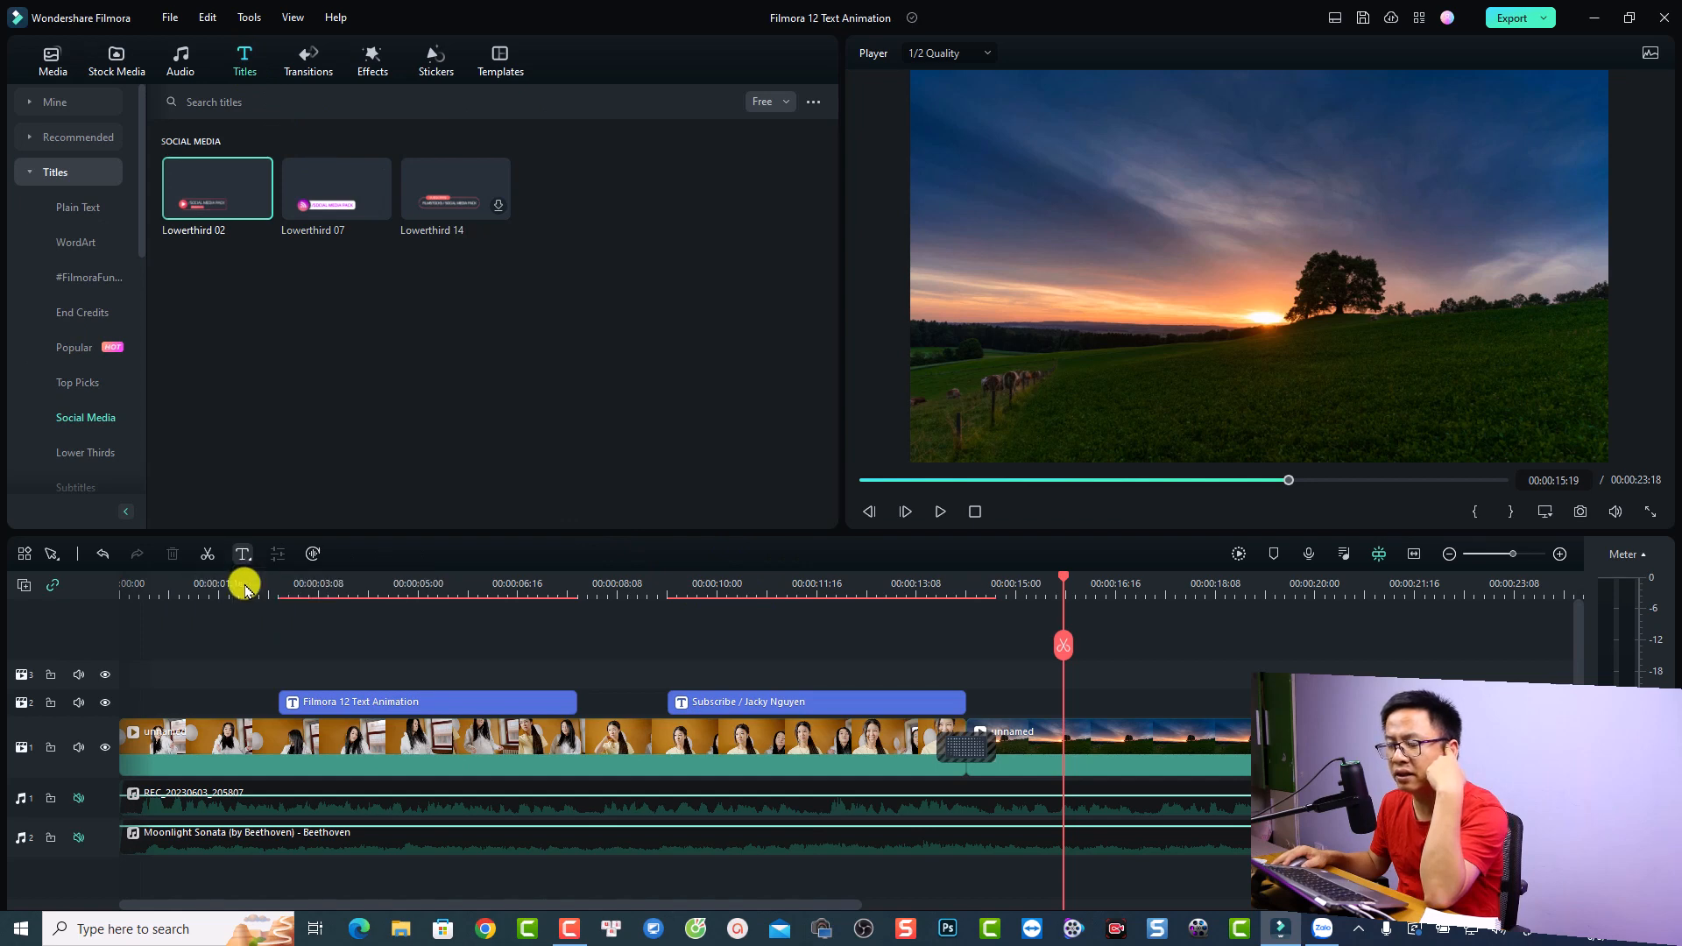
click(1156, 601)
click(1262, 402)
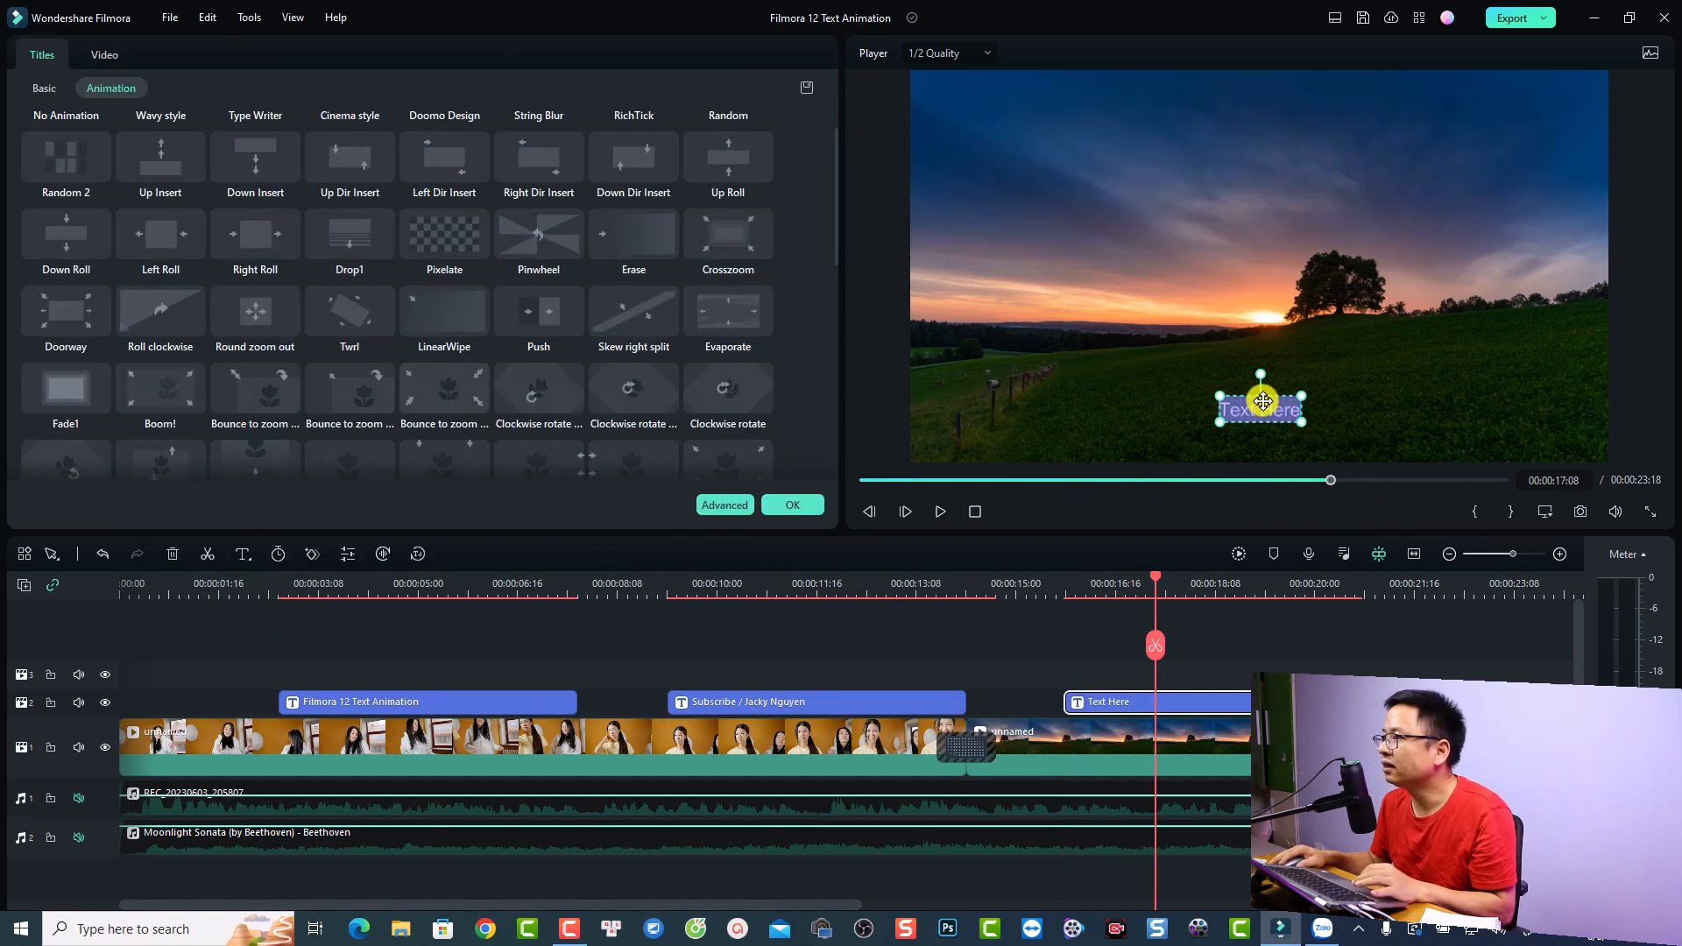
text(JAcky Nguyen)
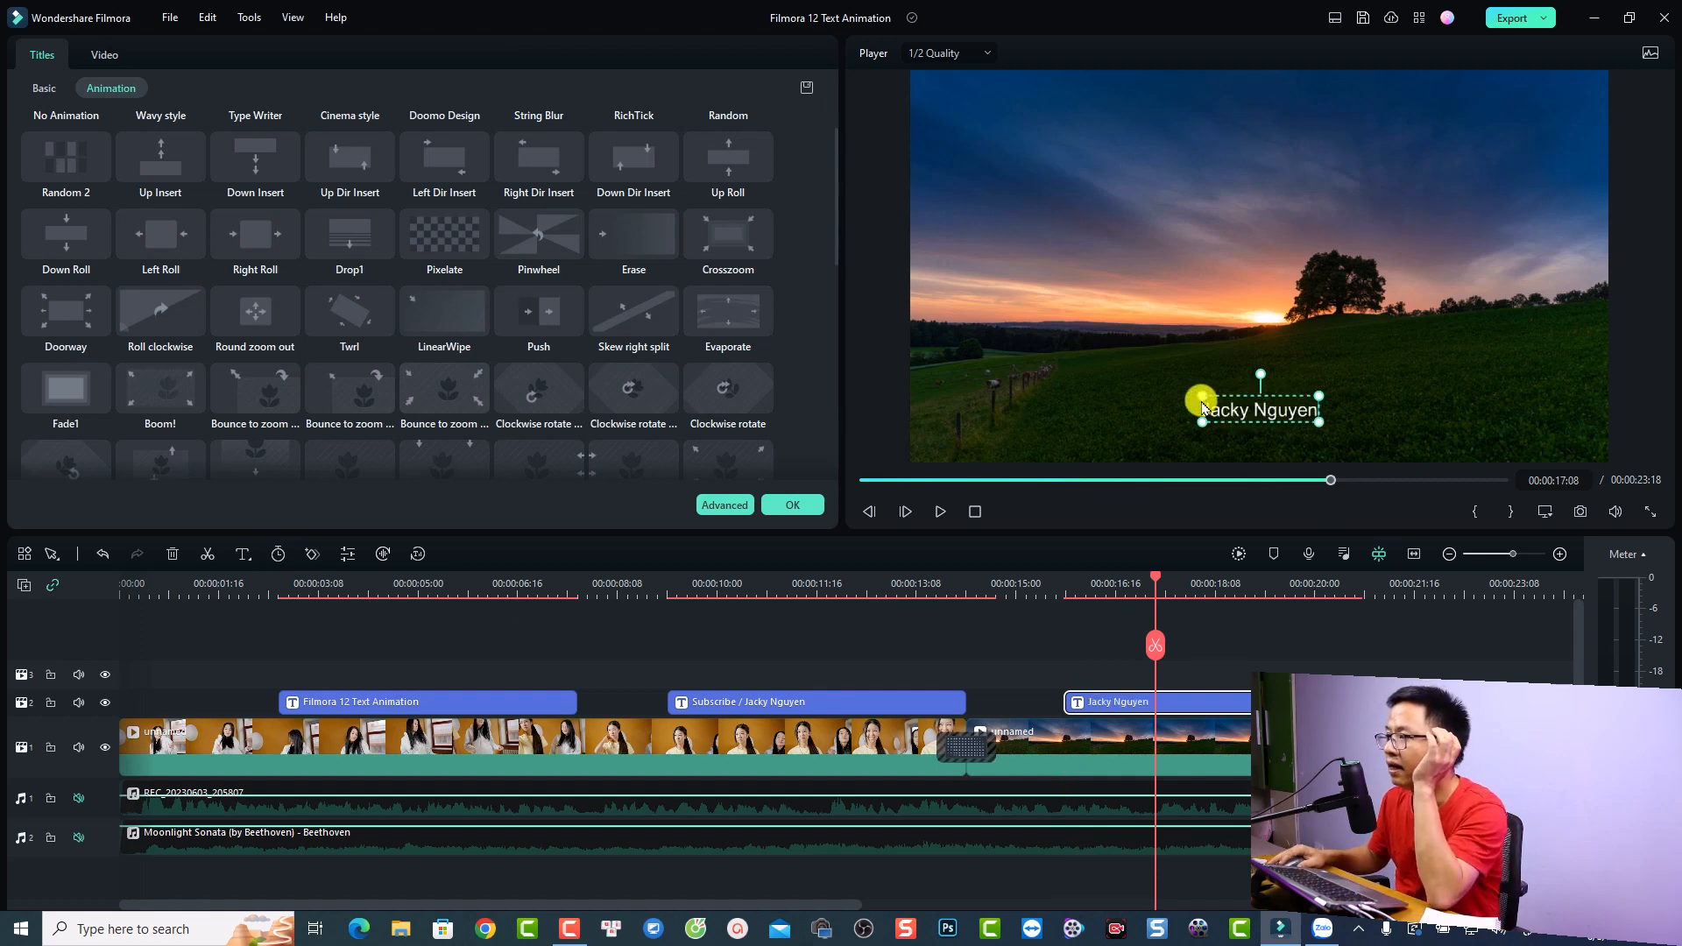
drag(1202, 396, 1304, 273)
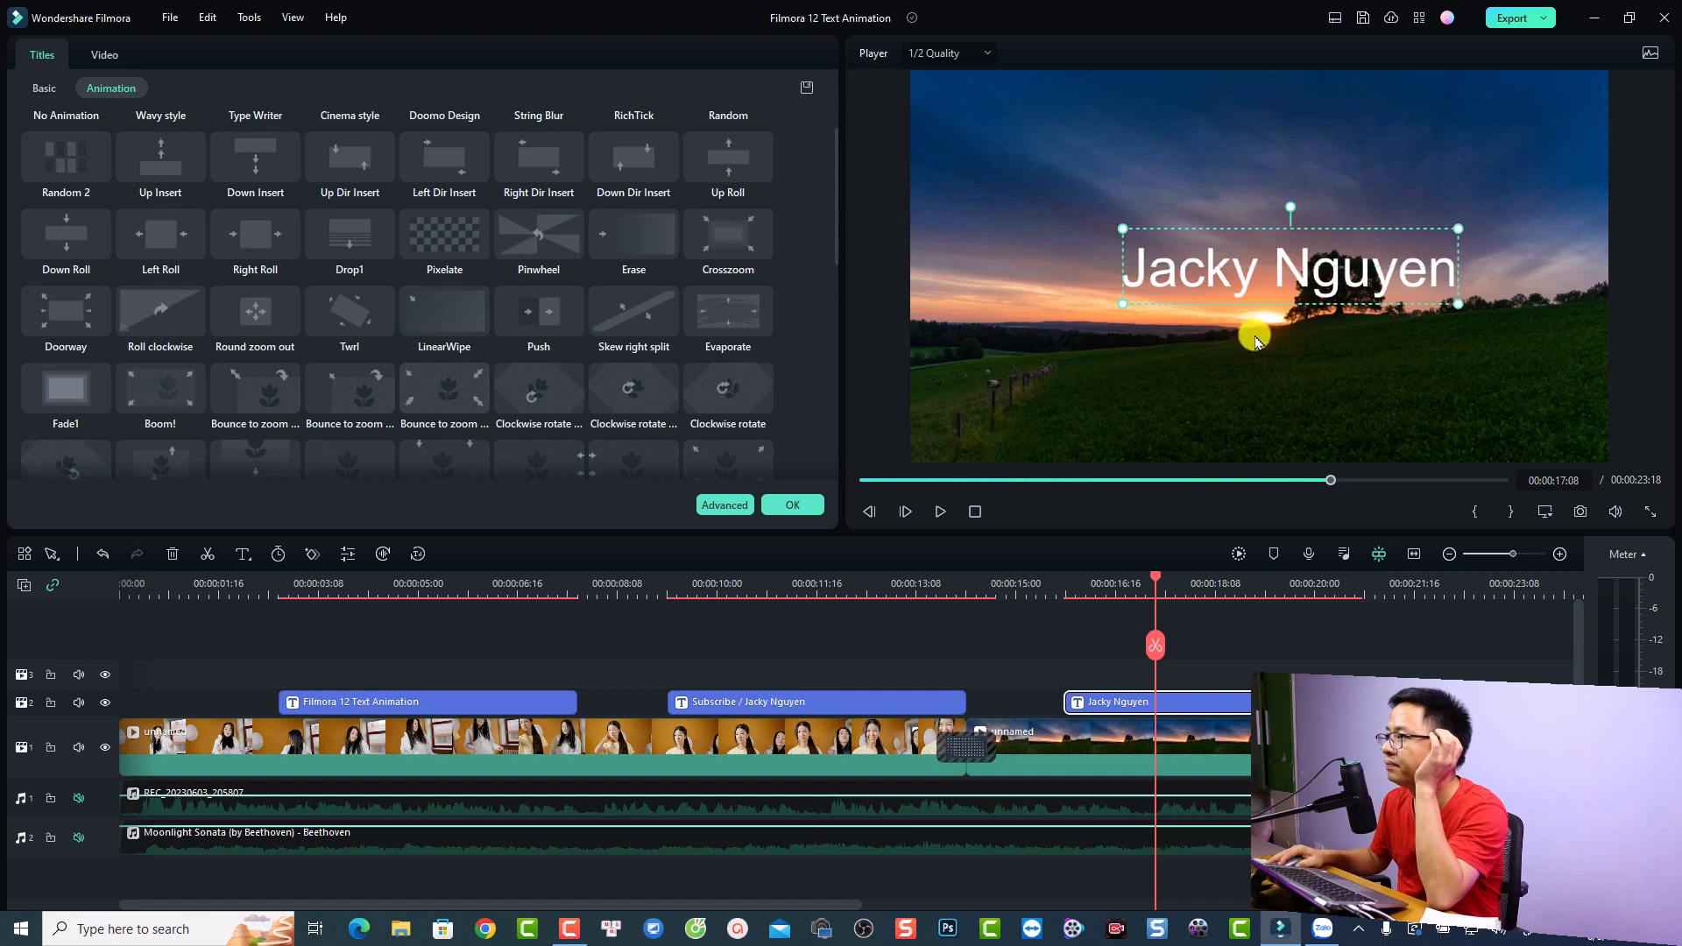
click(1083, 589)
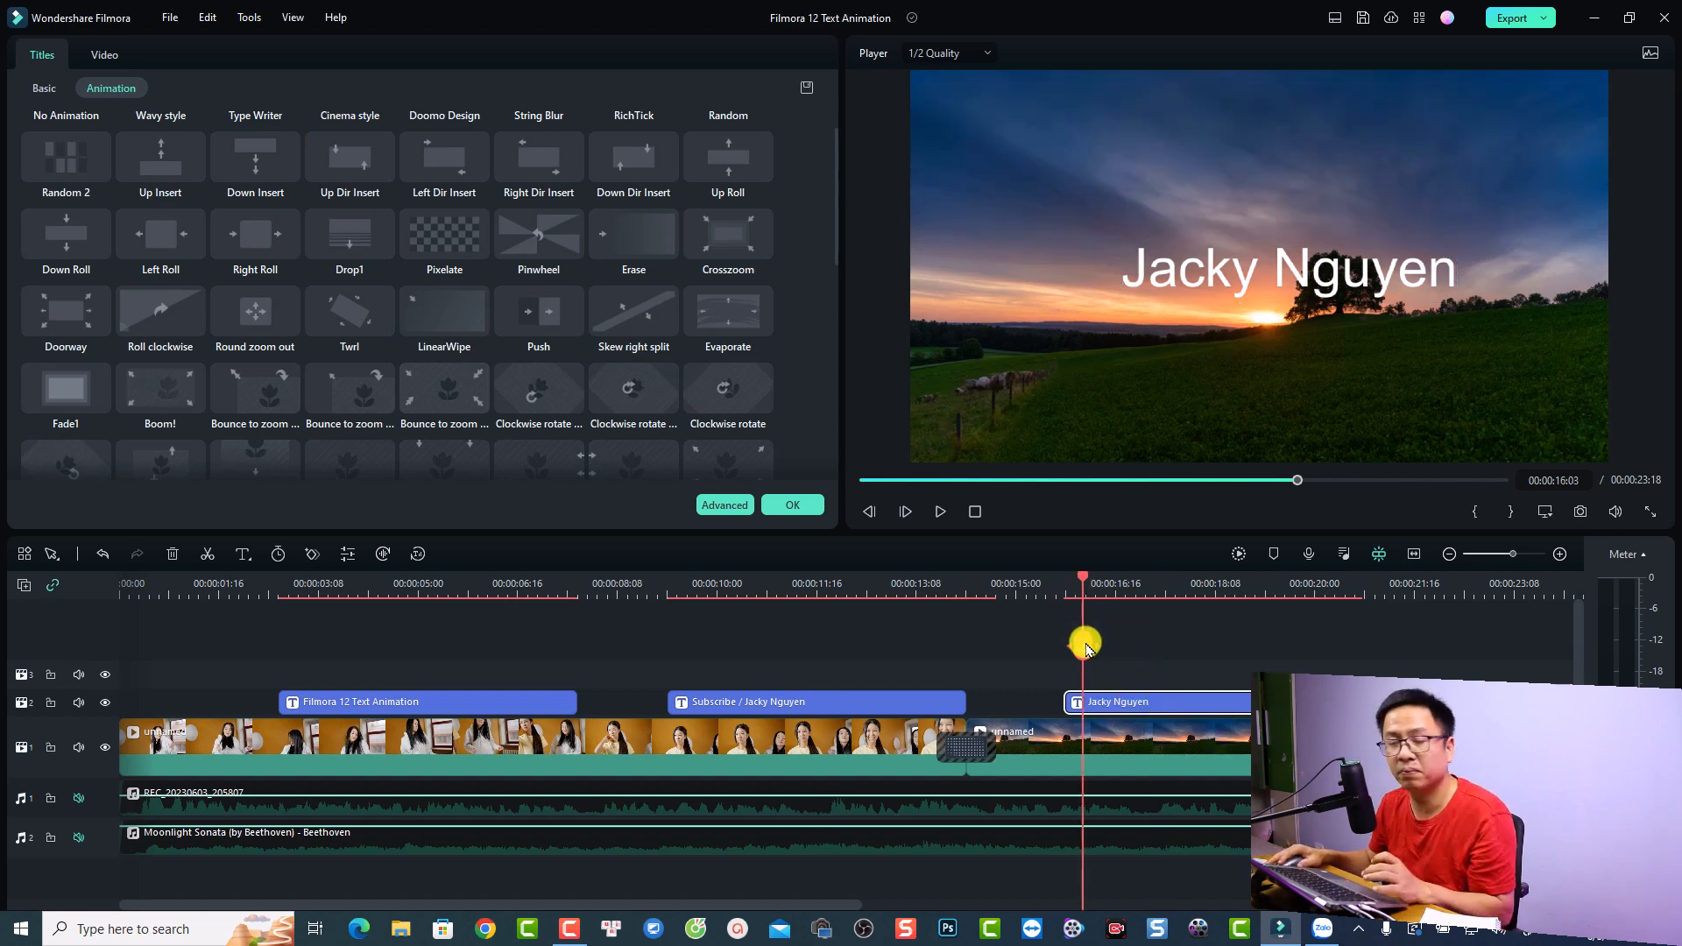
Step: At the title clip's start (15:19), add an Opacity keyframe at 0%
key(shift+Home)
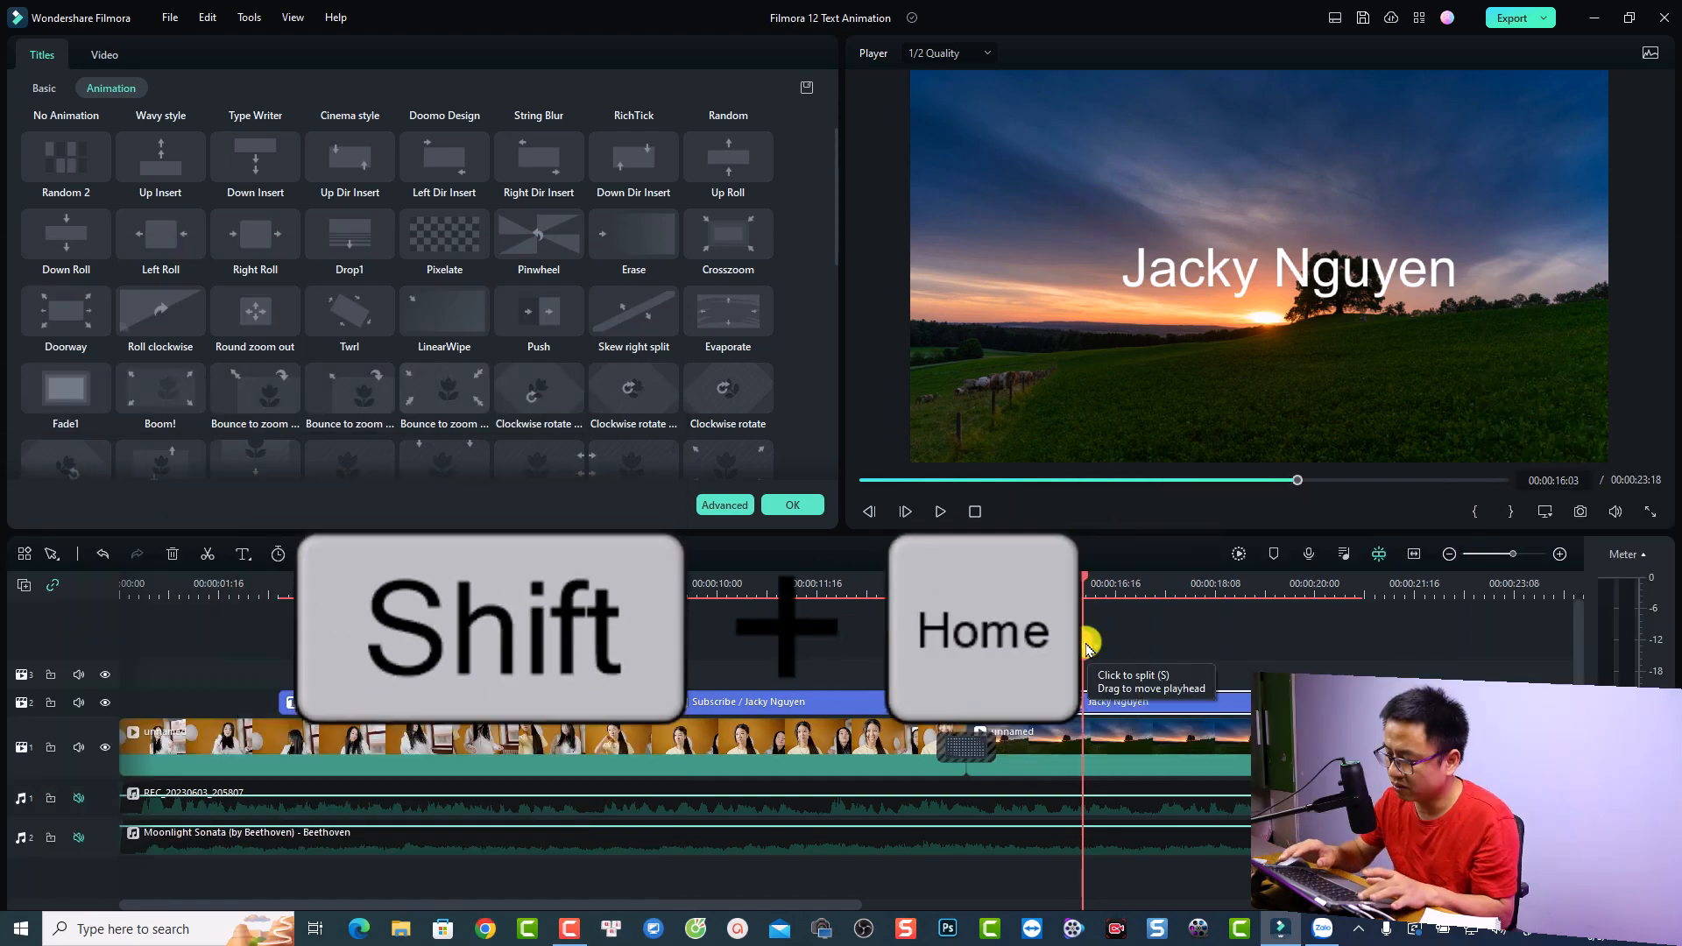
key(shift+Home)
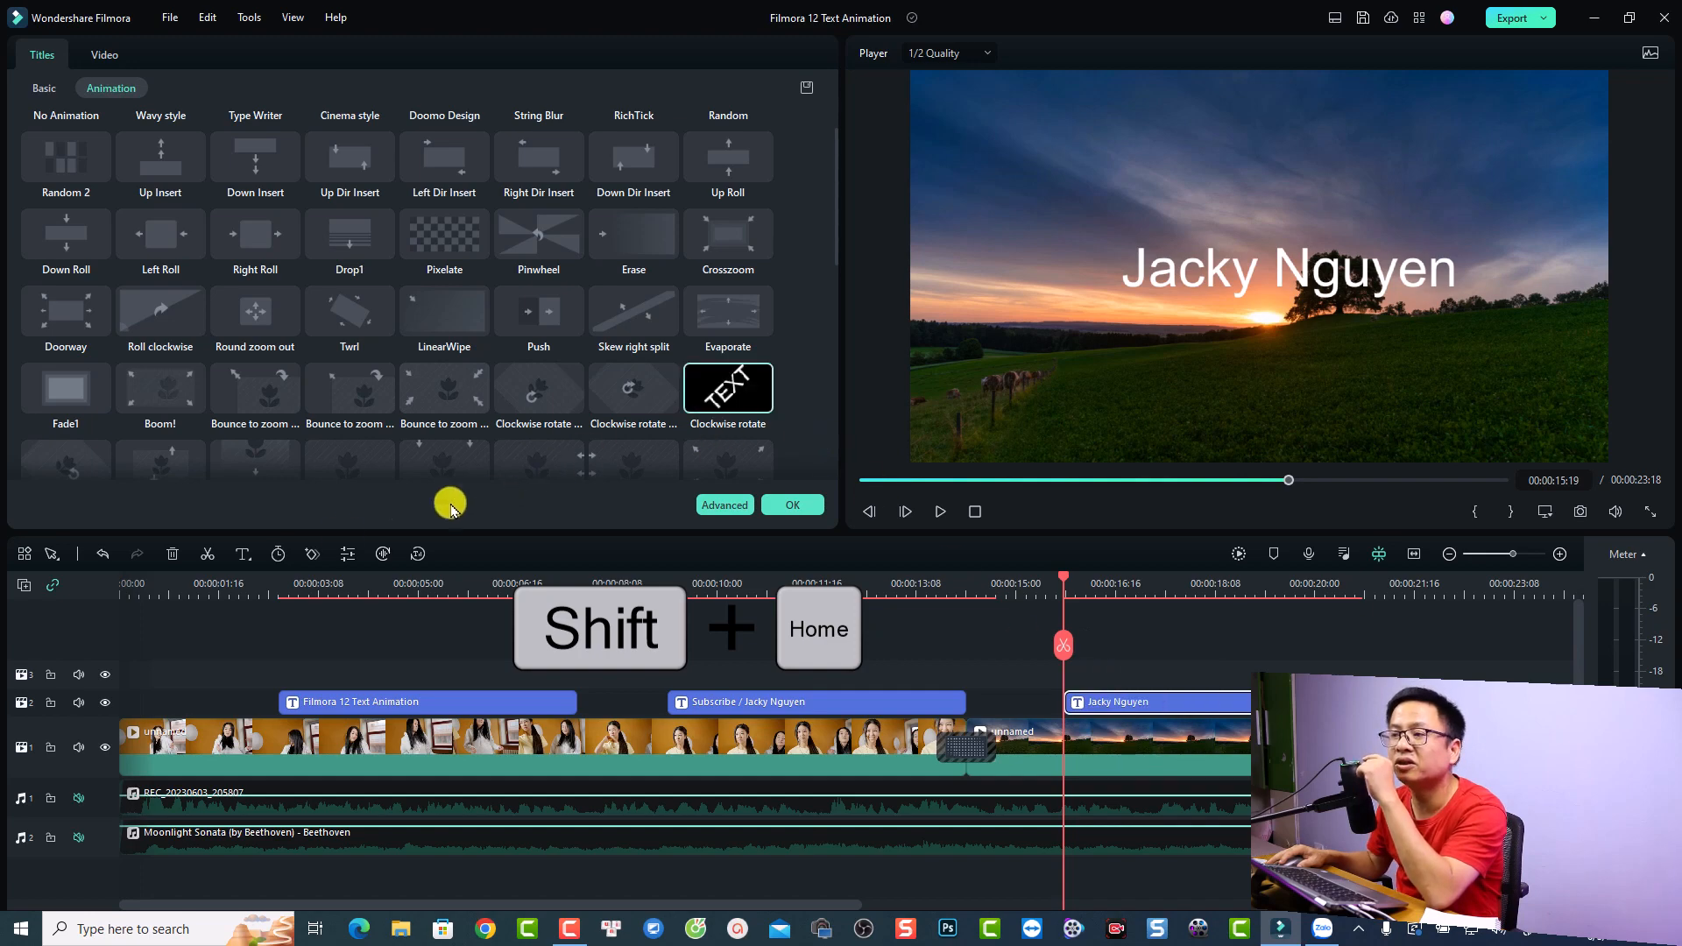
click(309, 554)
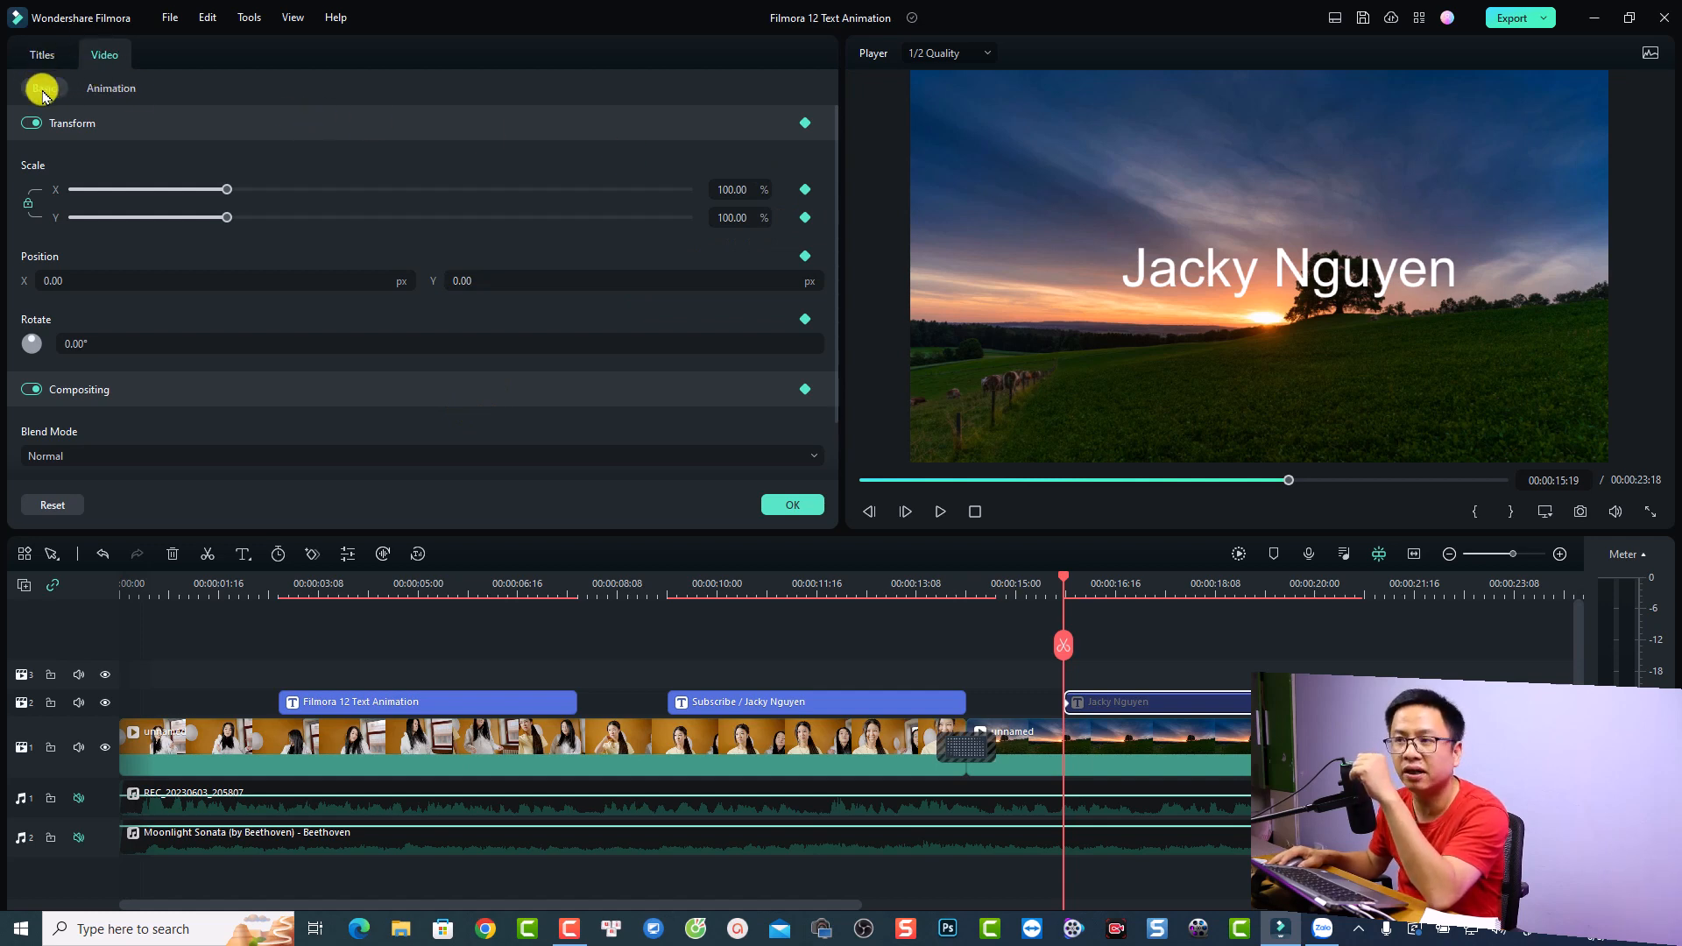
drag(840, 225, 833, 308)
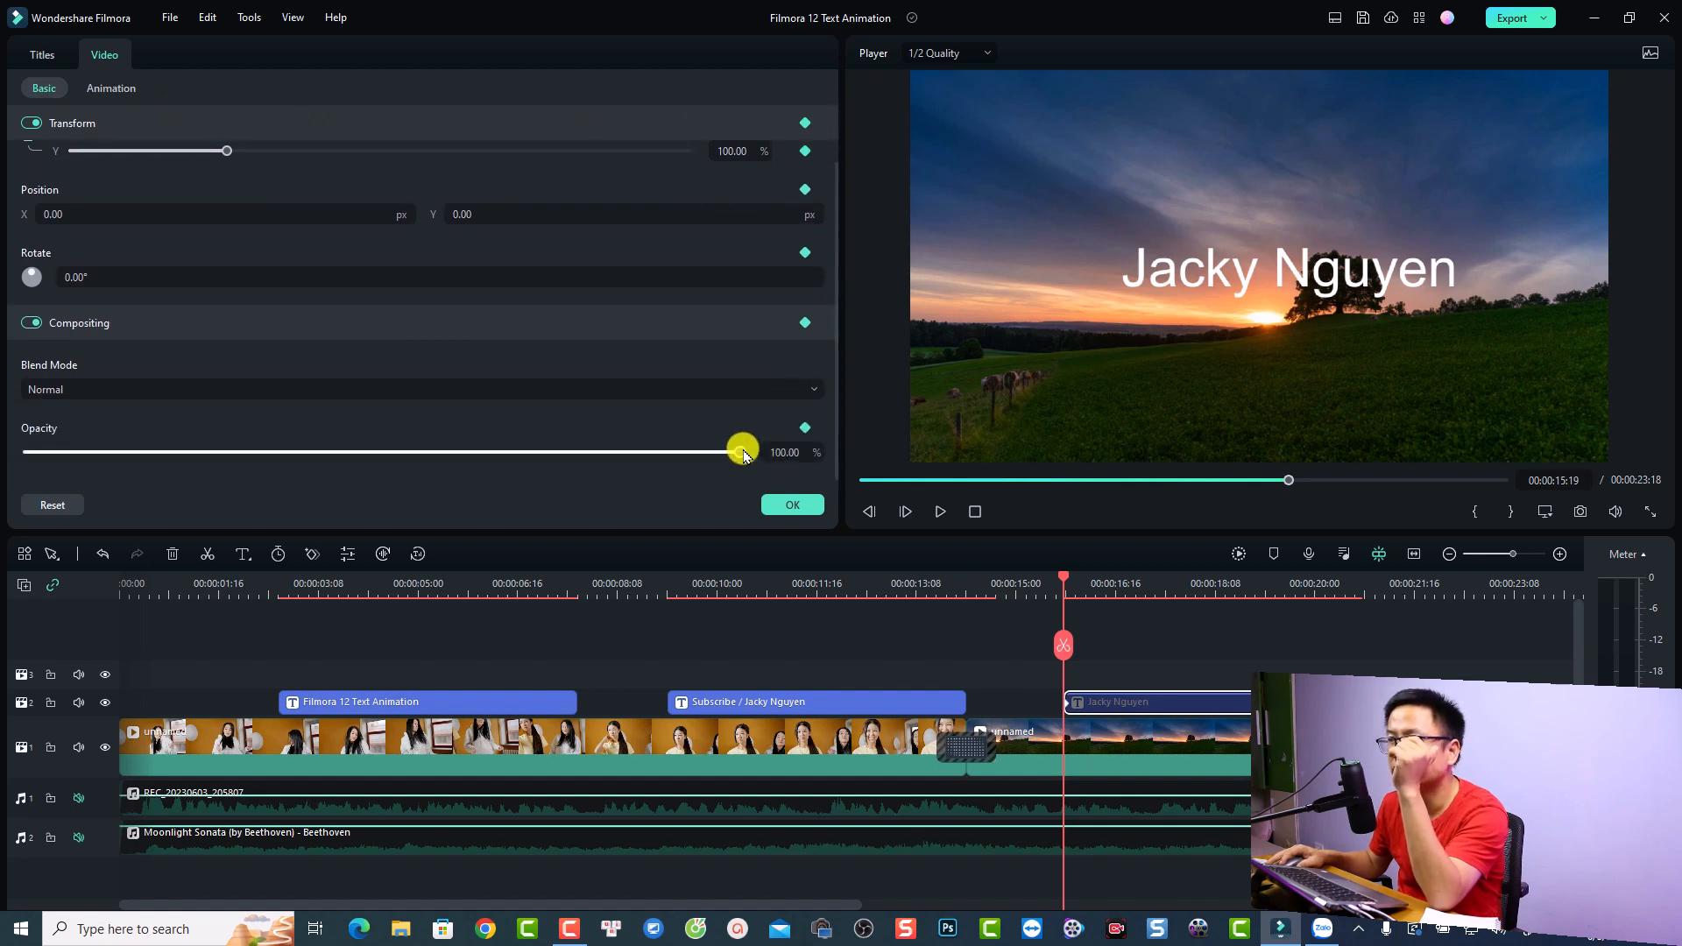
drag(742, 451, 2, 451)
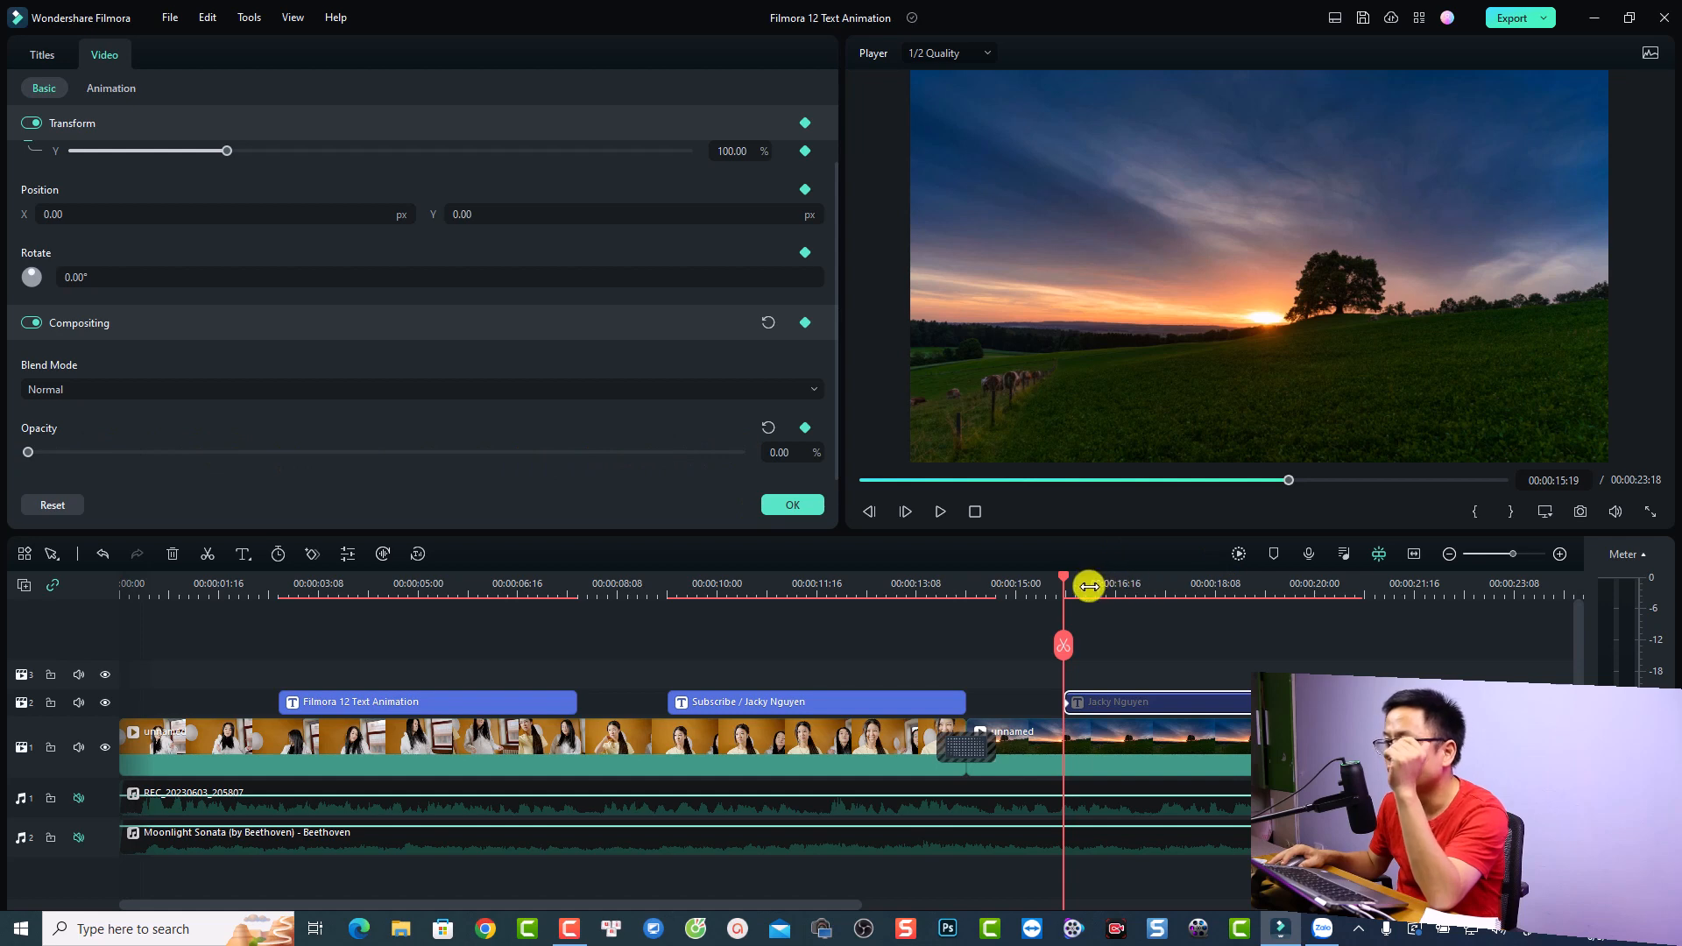
Step: At 16:01, set Opacity back to 100% and confirm the fade-in keyframes
scroll(1089, 586, up, 5)
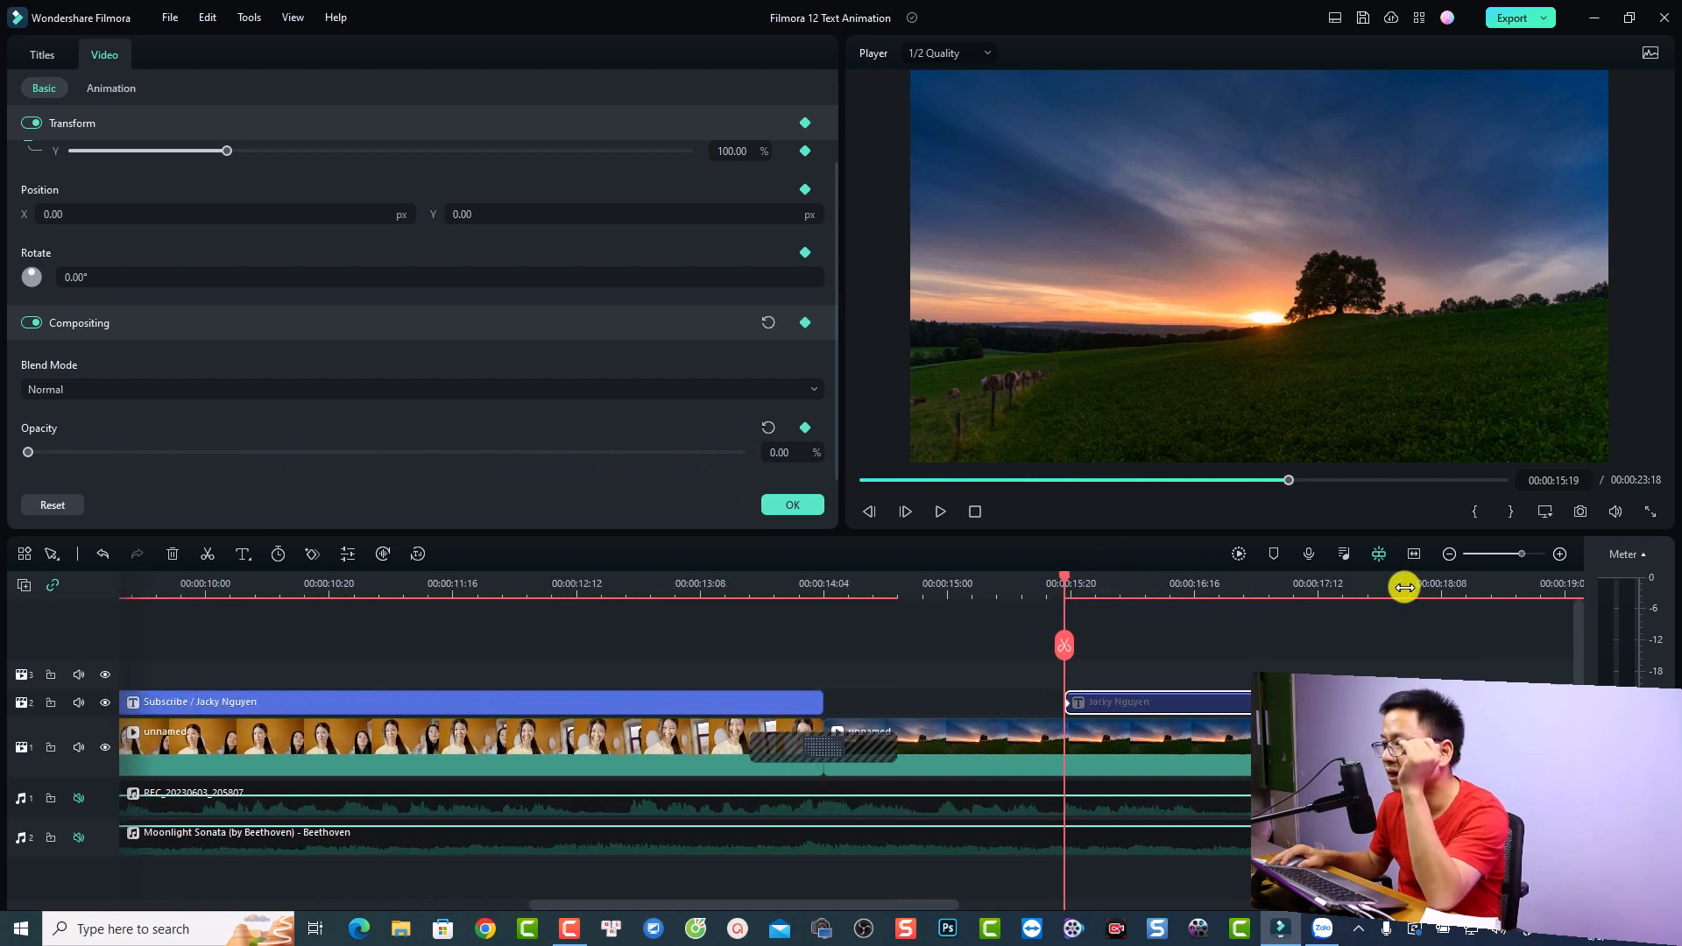
scroll(1174, 590, up, 1)
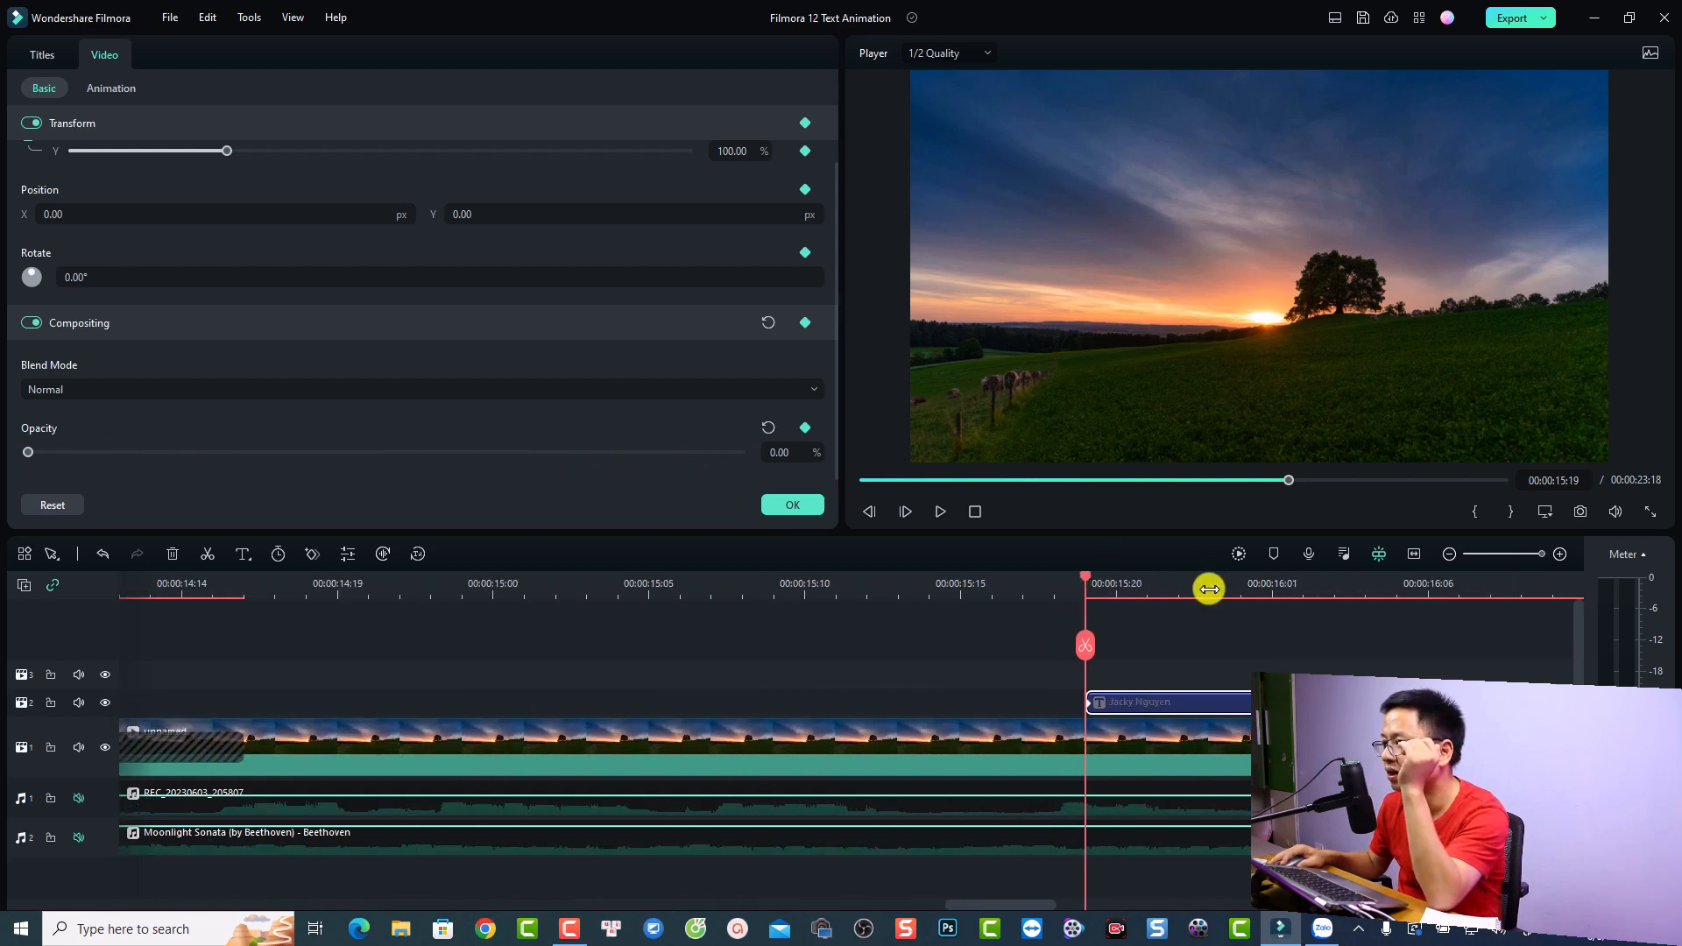
click(1269, 589)
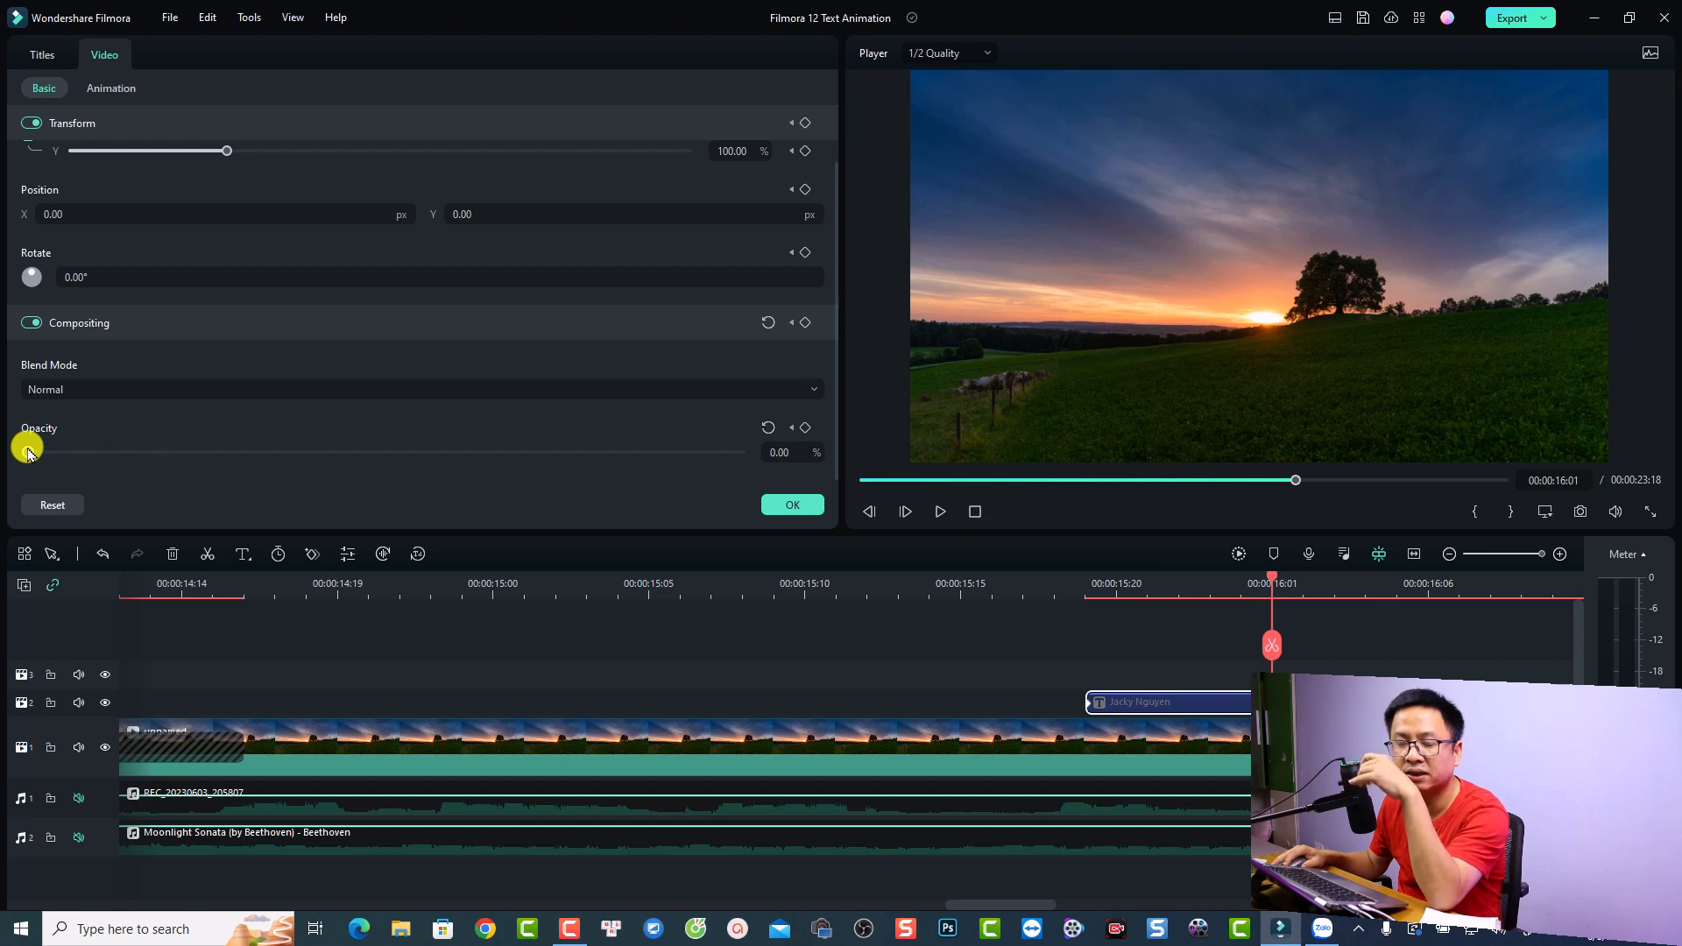
drag(28, 453, 760, 441)
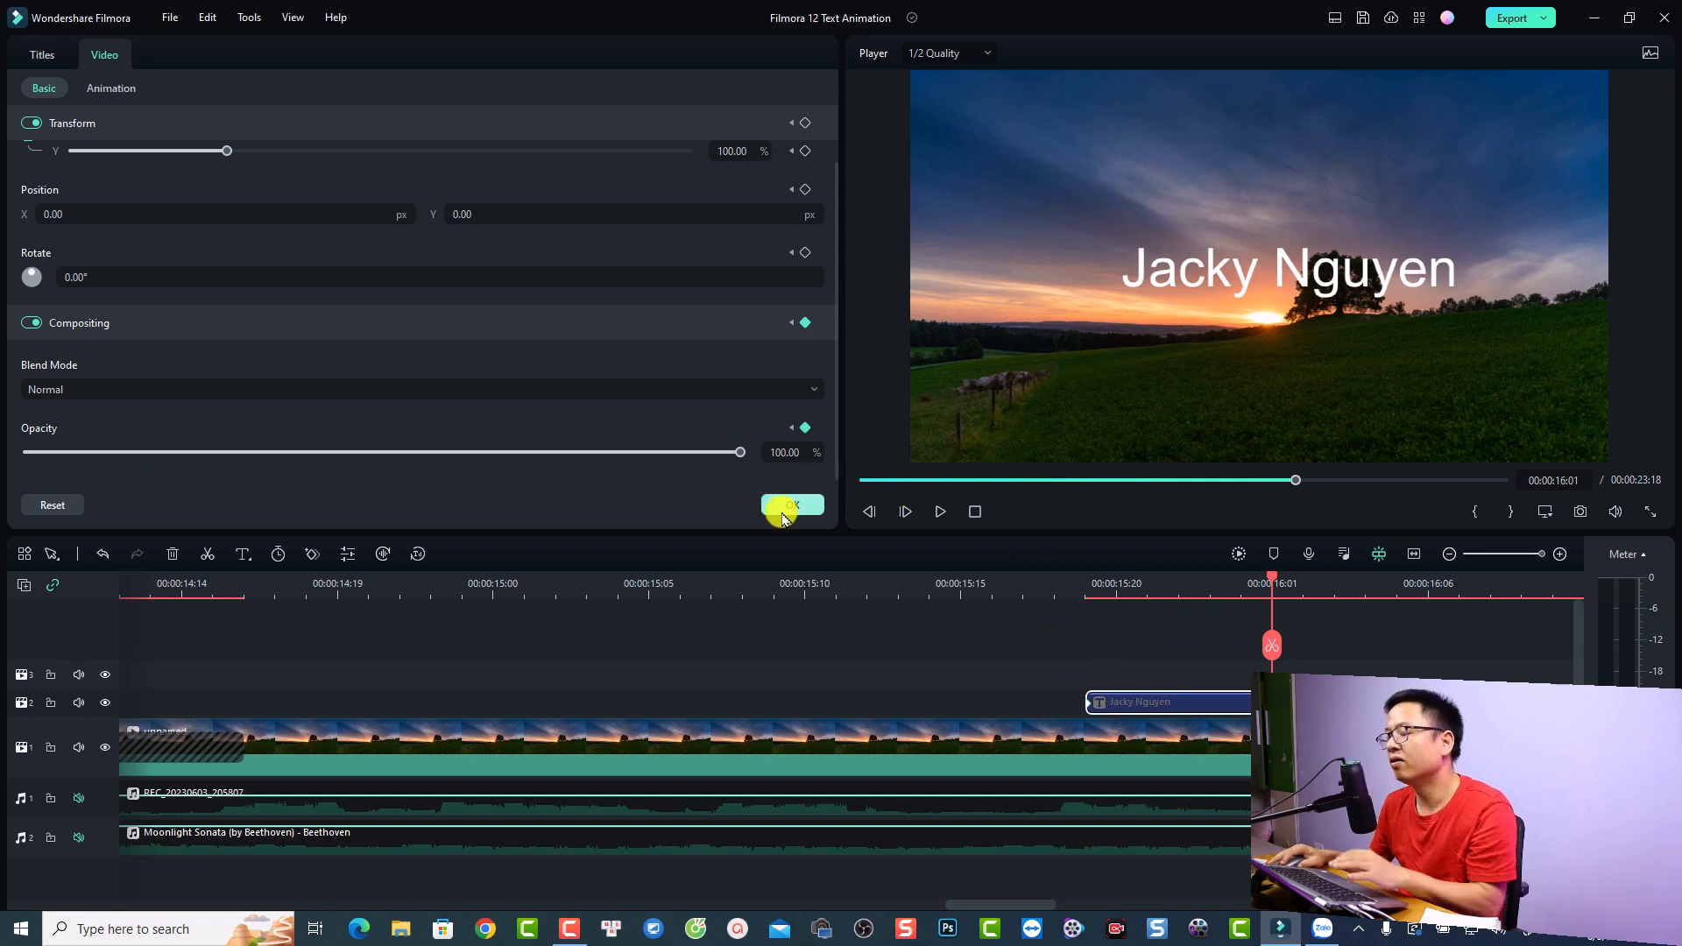
click(778, 510)
click(990, 590)
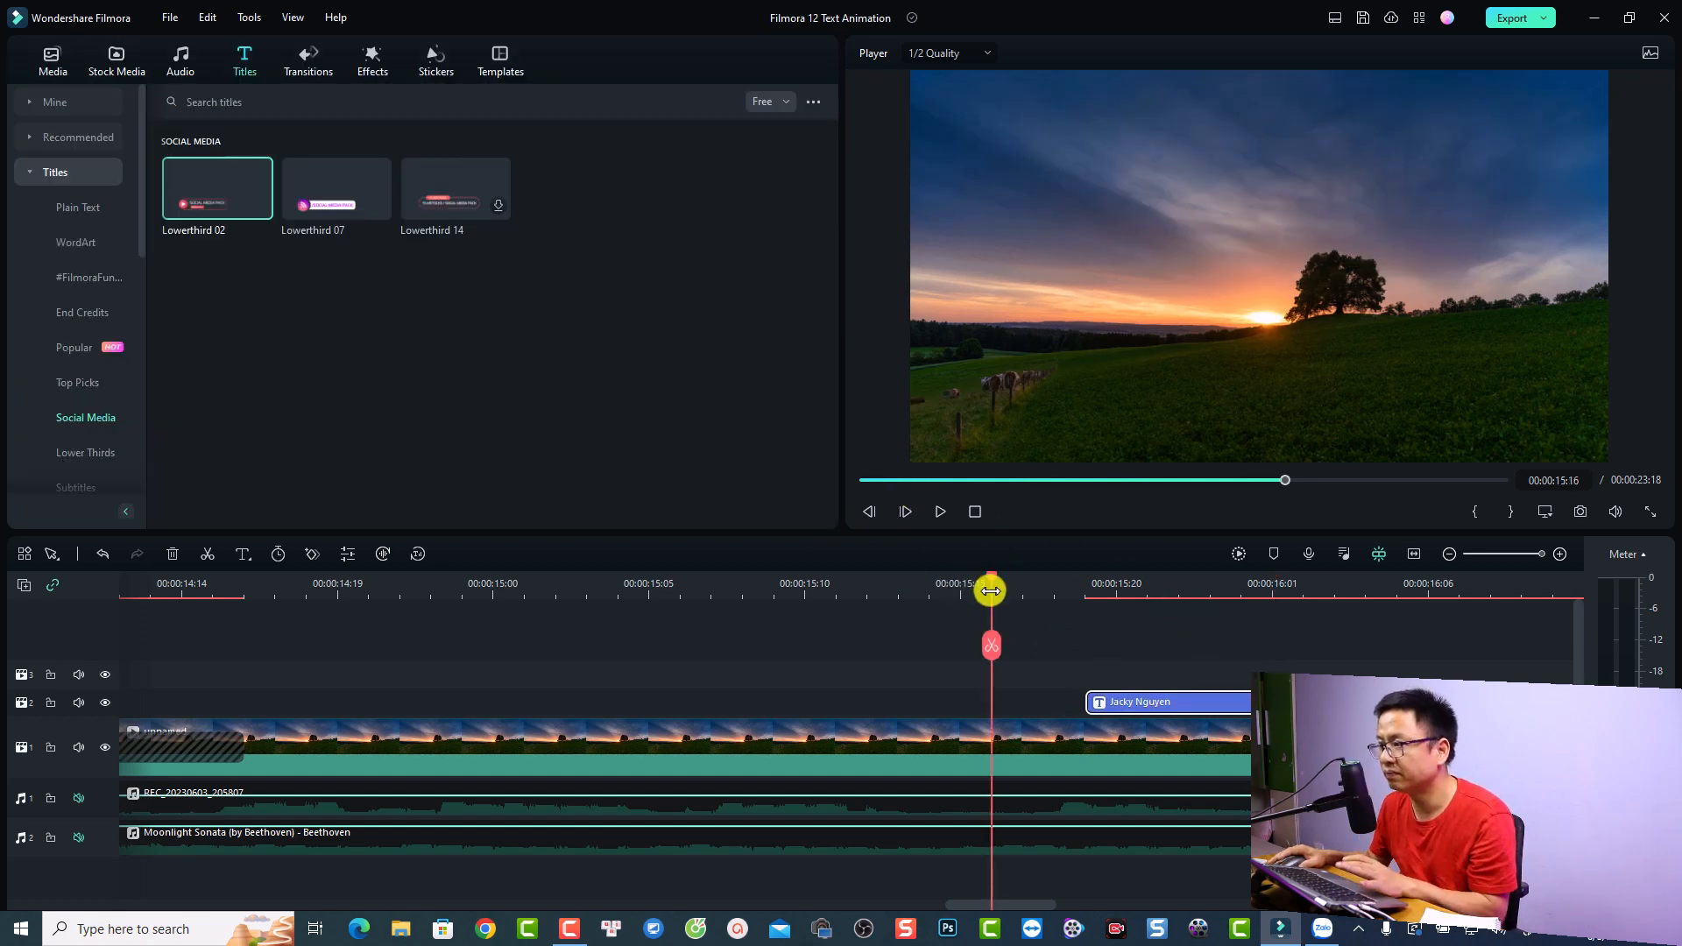
click(555, 582)
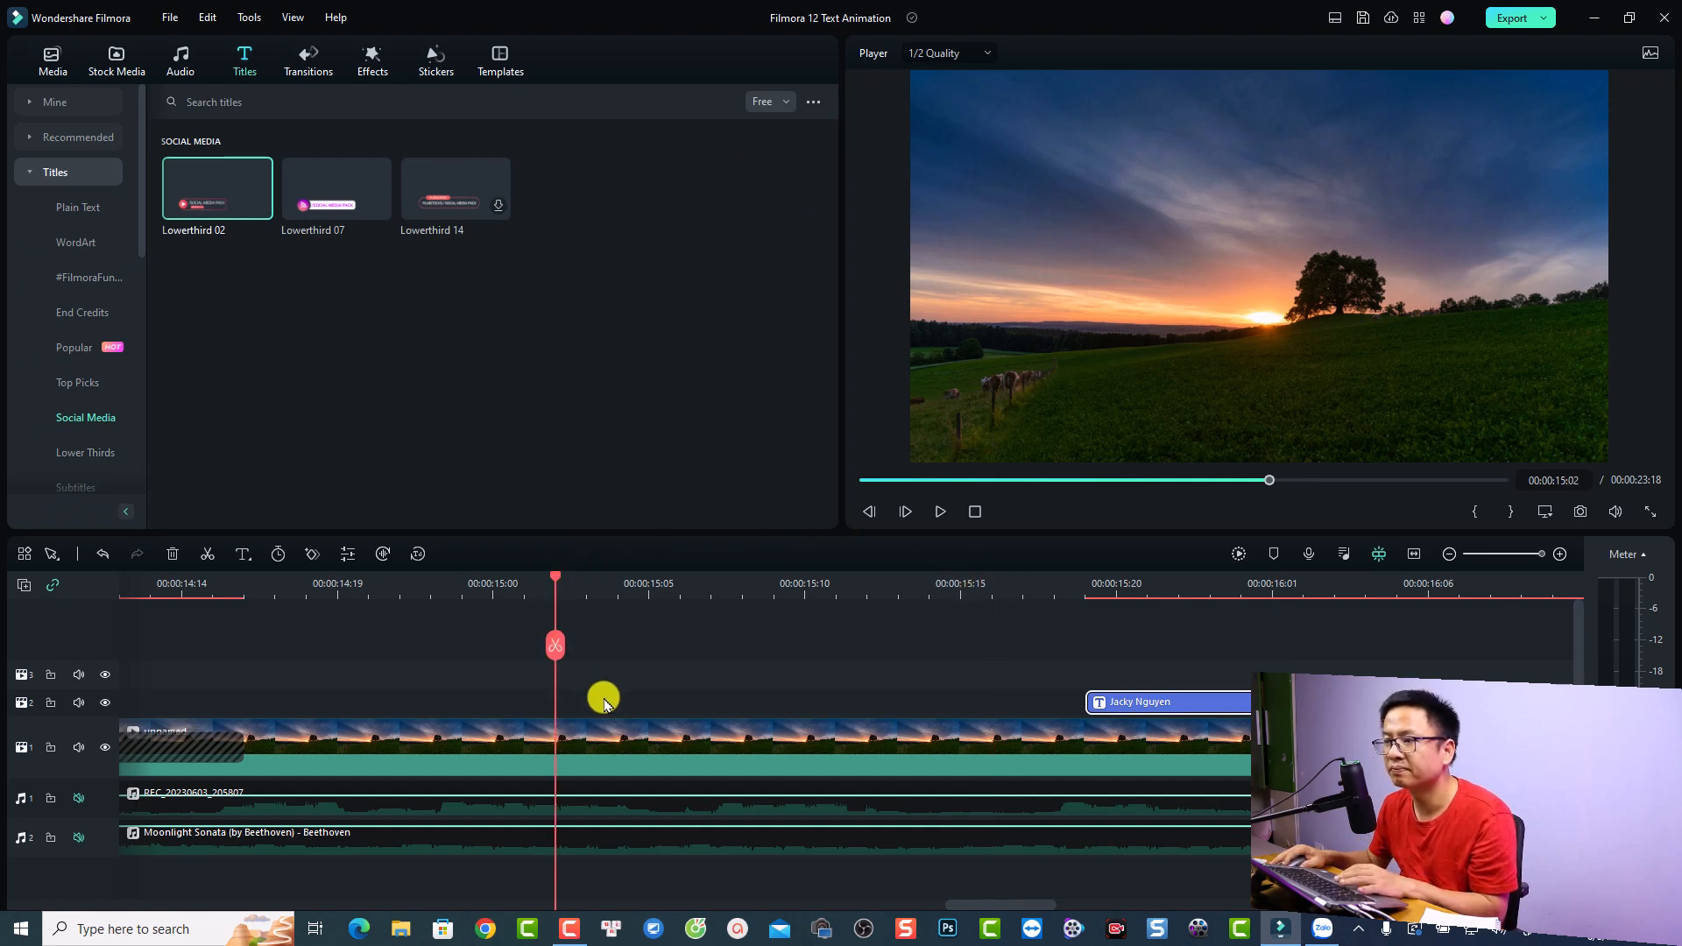
key(space)
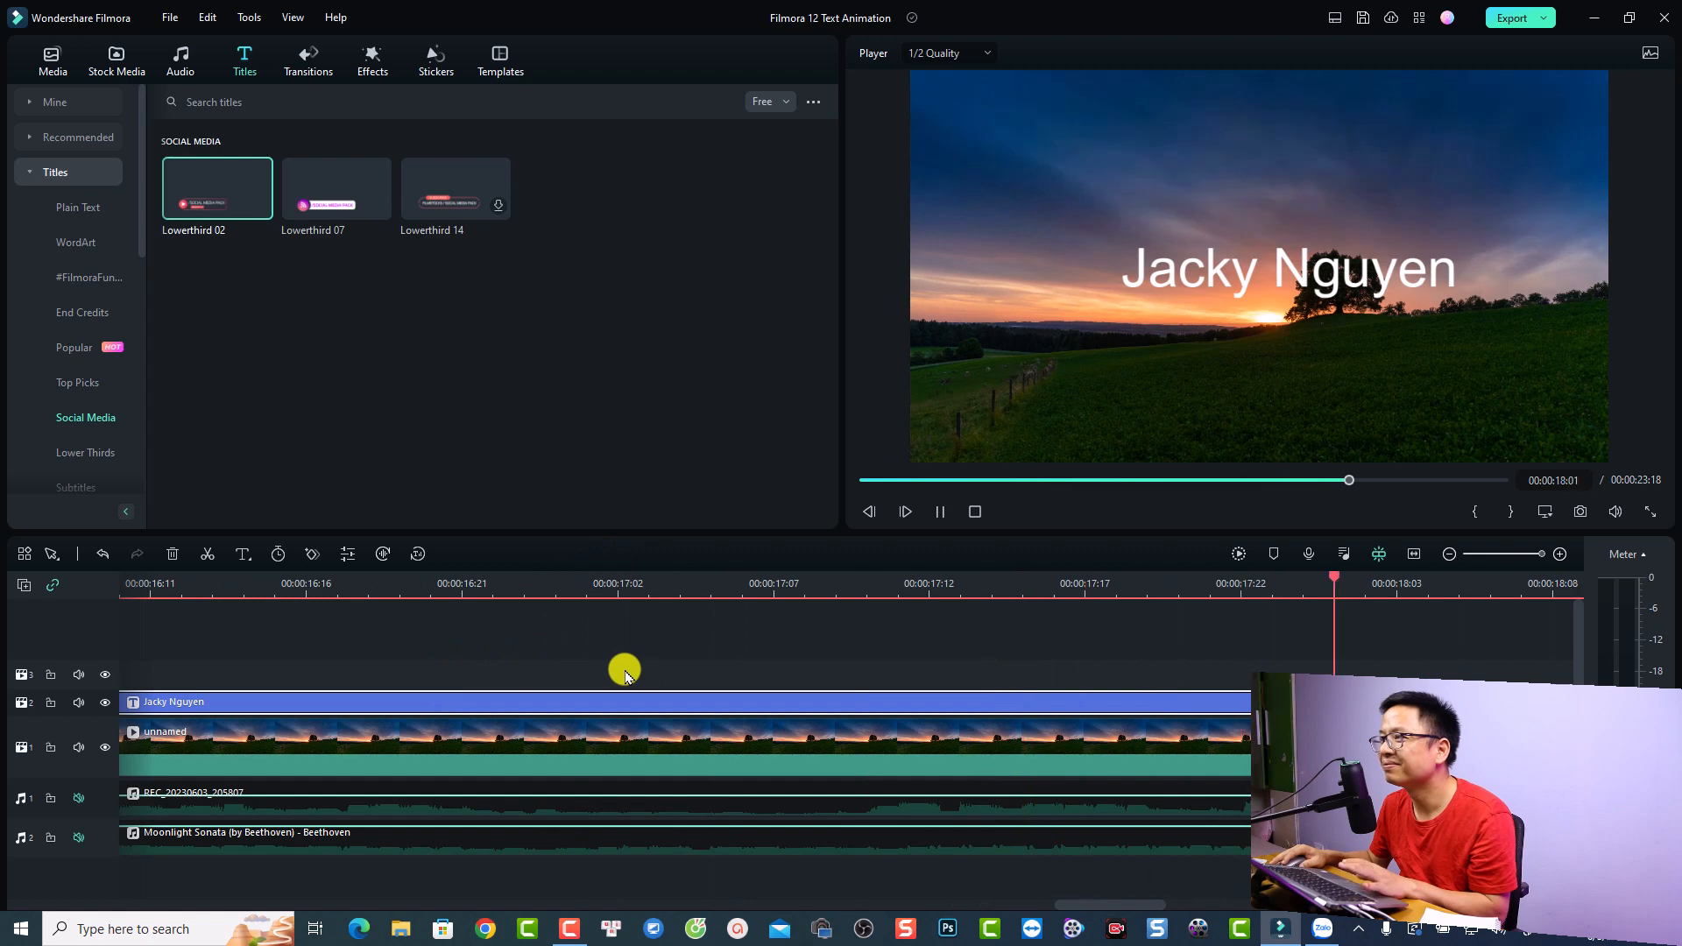
key(space)
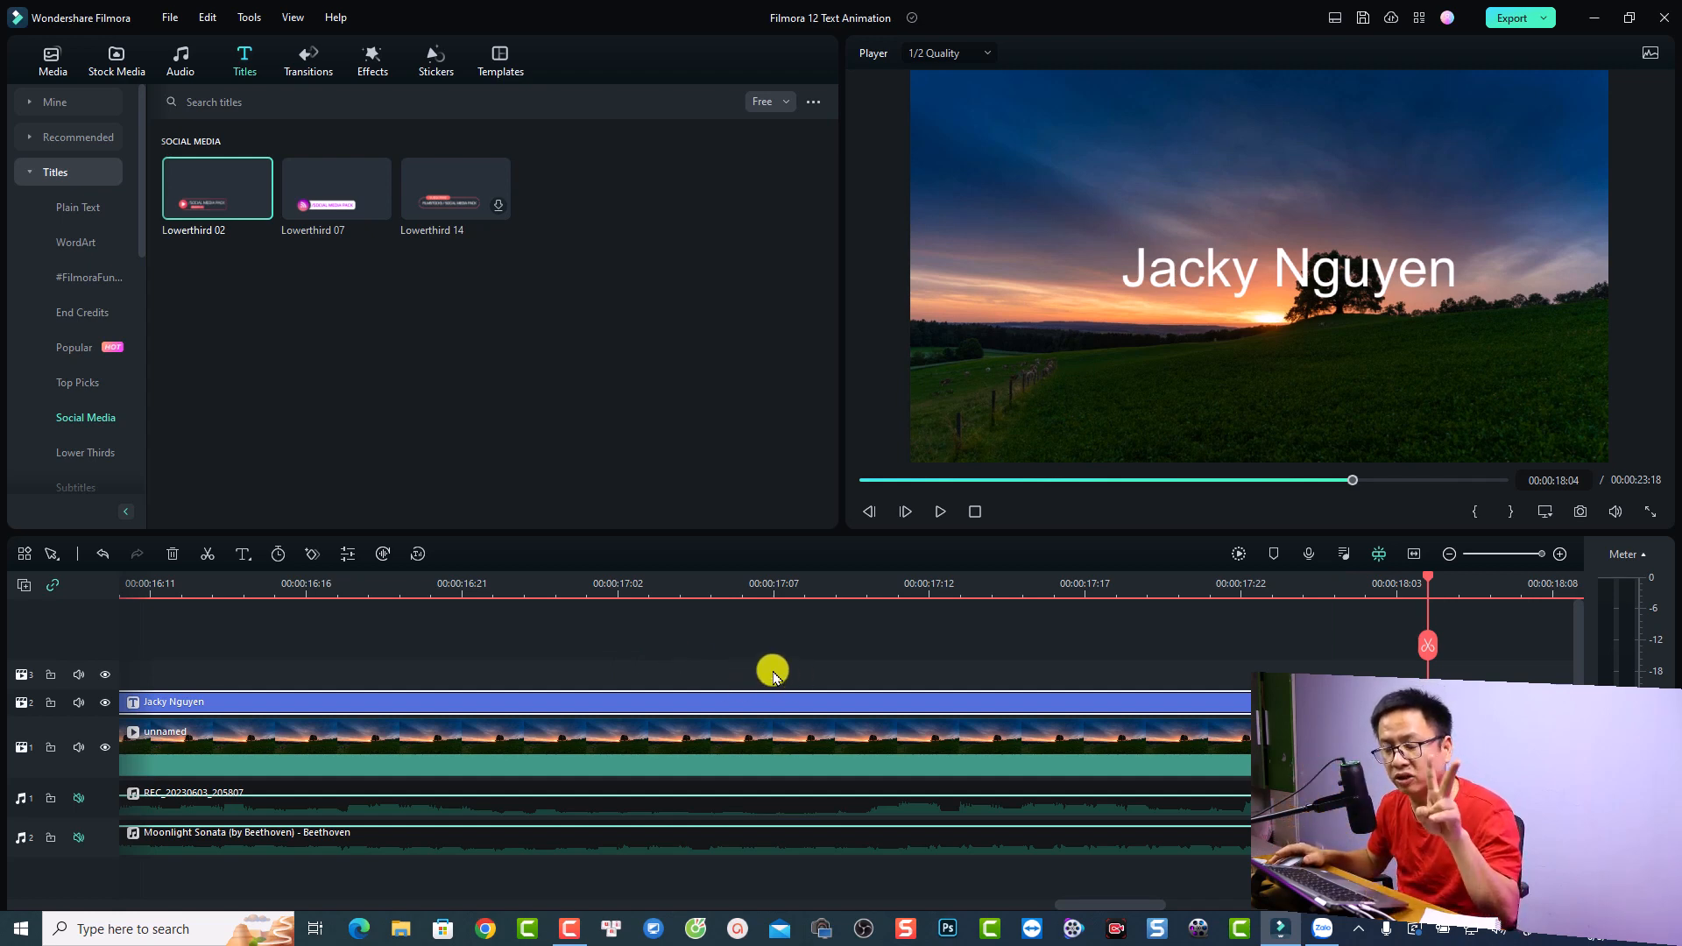
scroll(989, 696, down, 4)
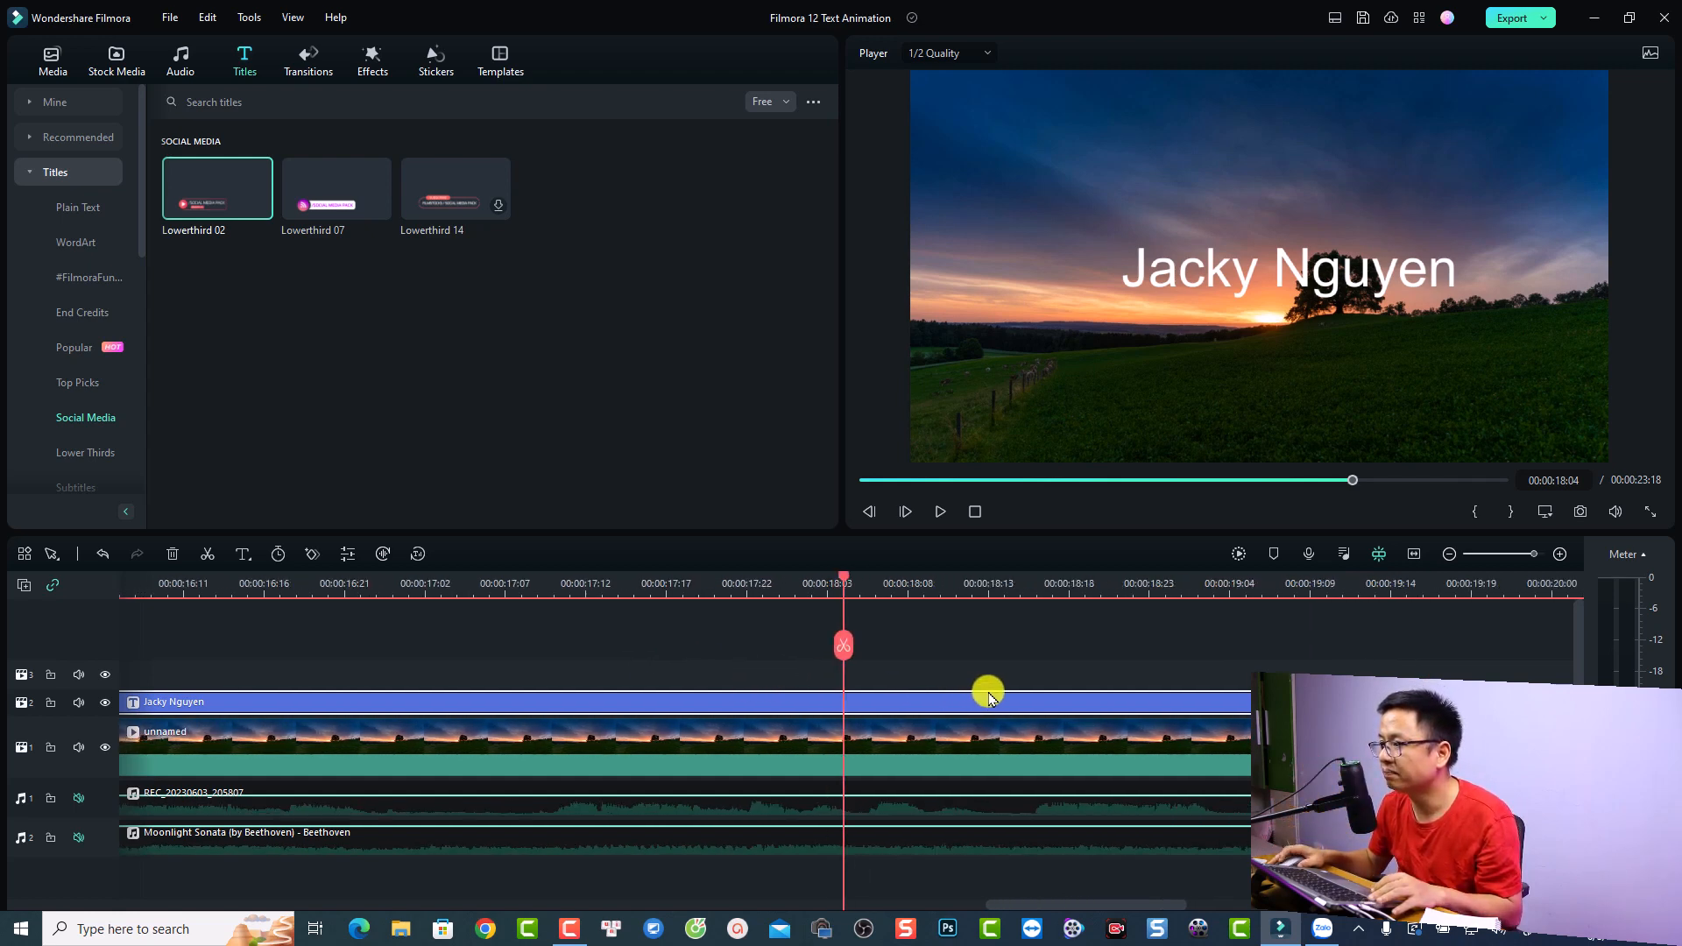
scroll(987, 696, down, 2)
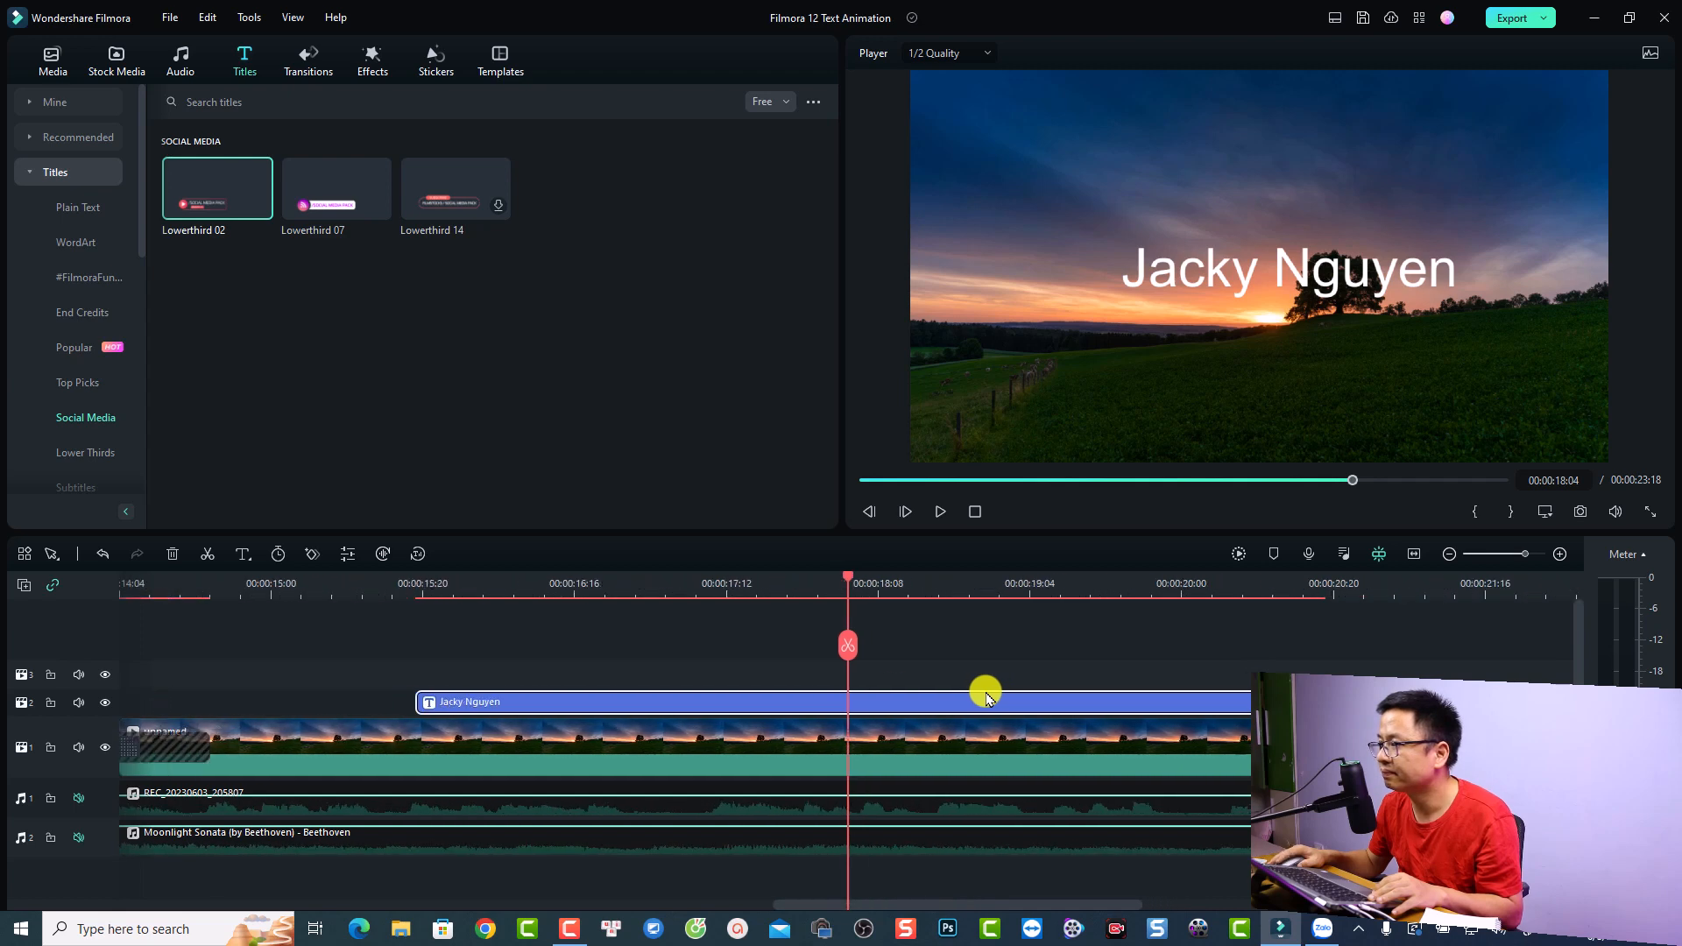
click(1274, 597)
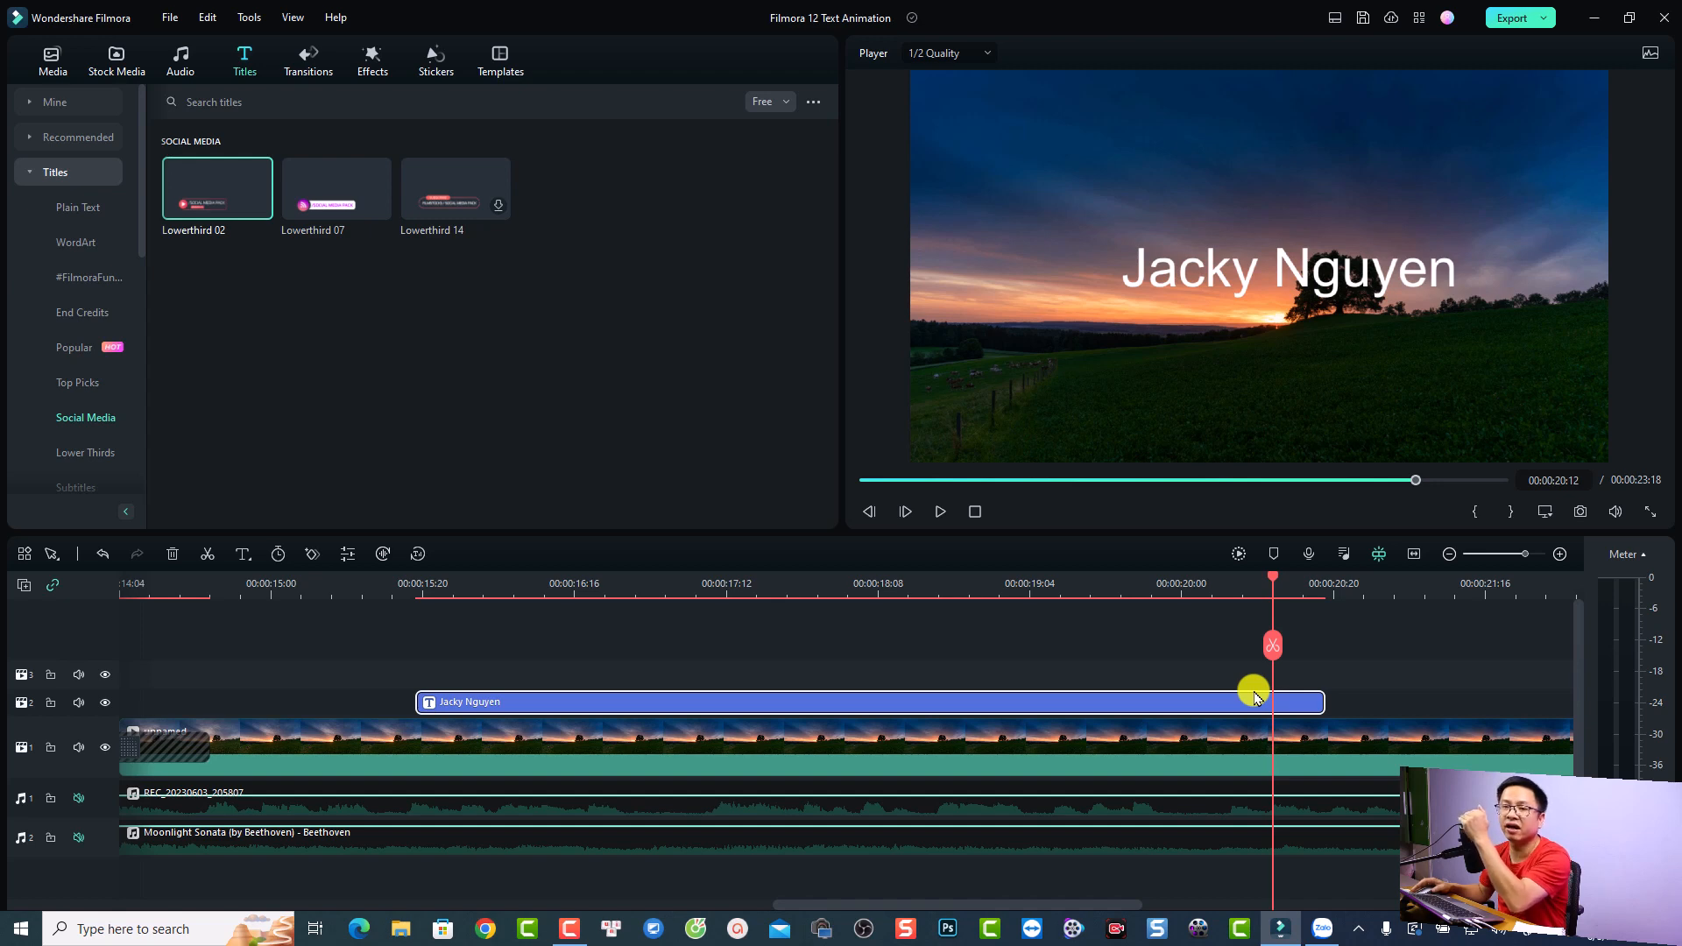
Step: Keyframe the title's Opacity down to 0% at 20:18, then play back from 15:10
click(312, 553)
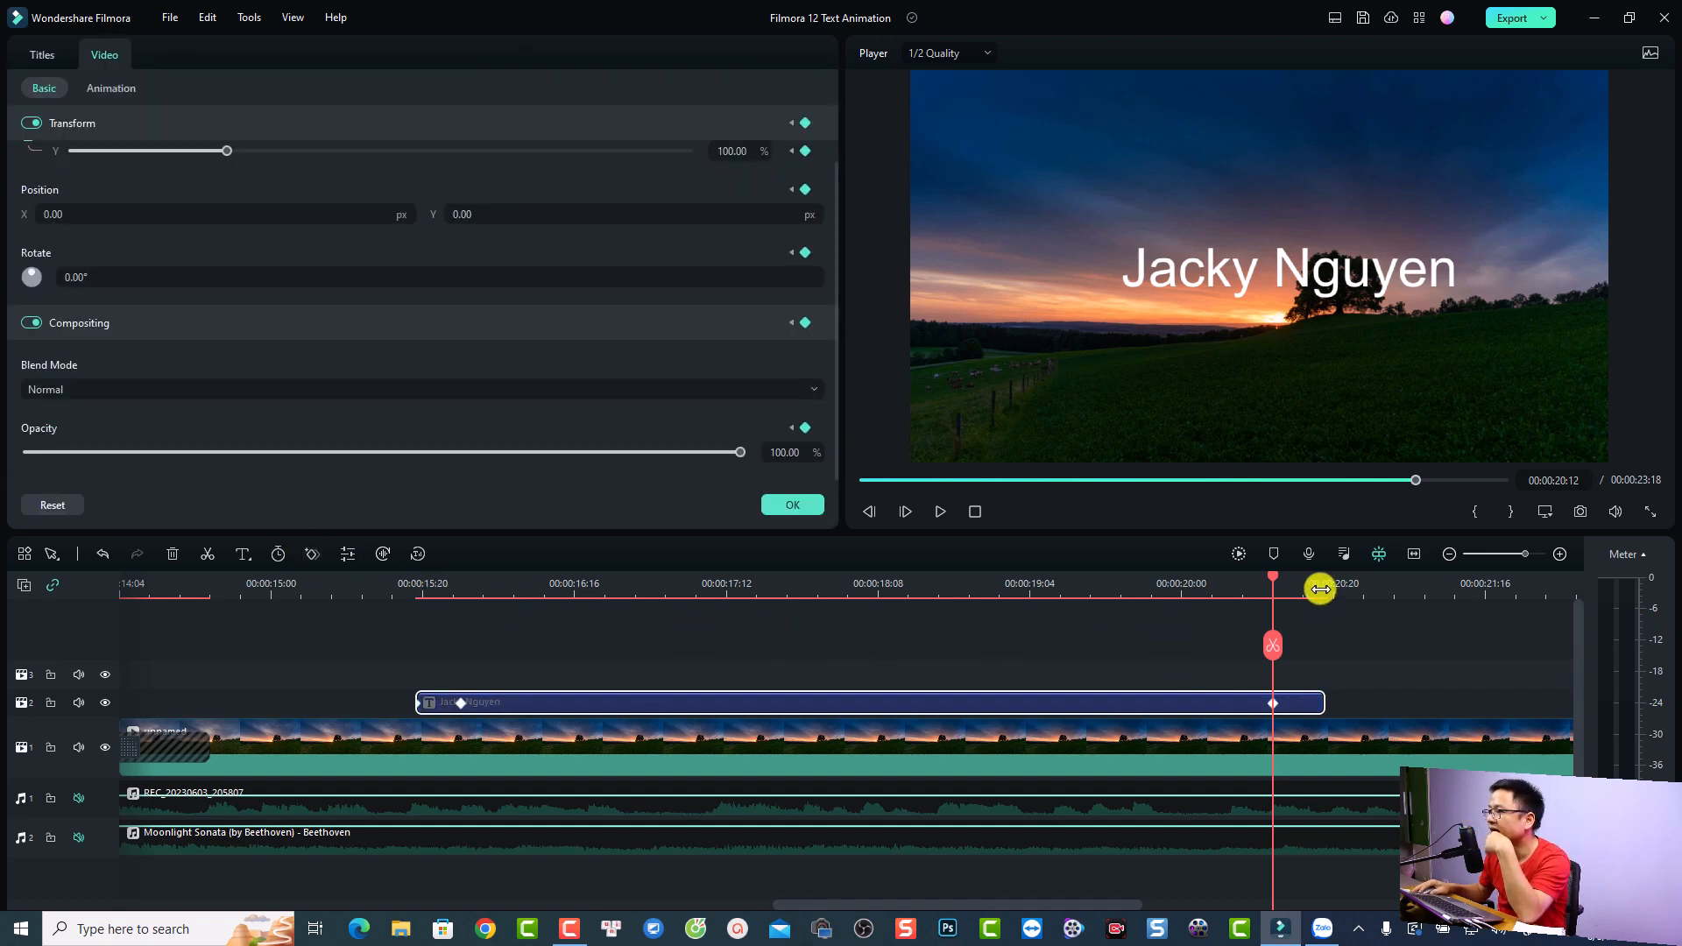
click(1319, 586)
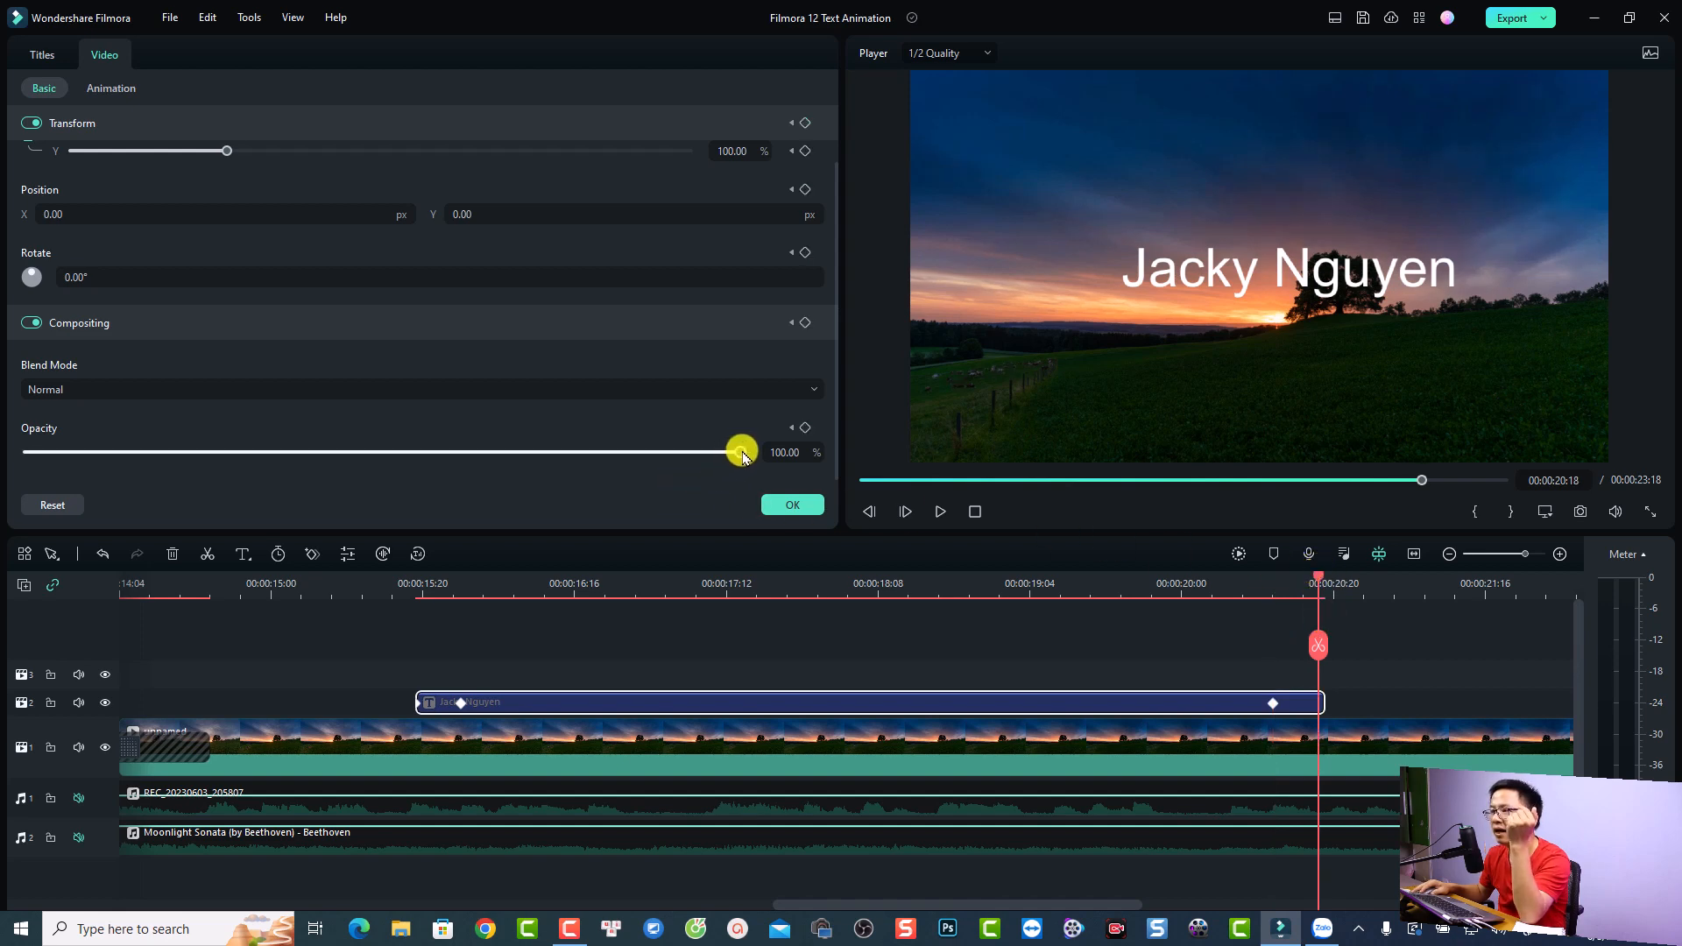
drag(740, 452, 5, 456)
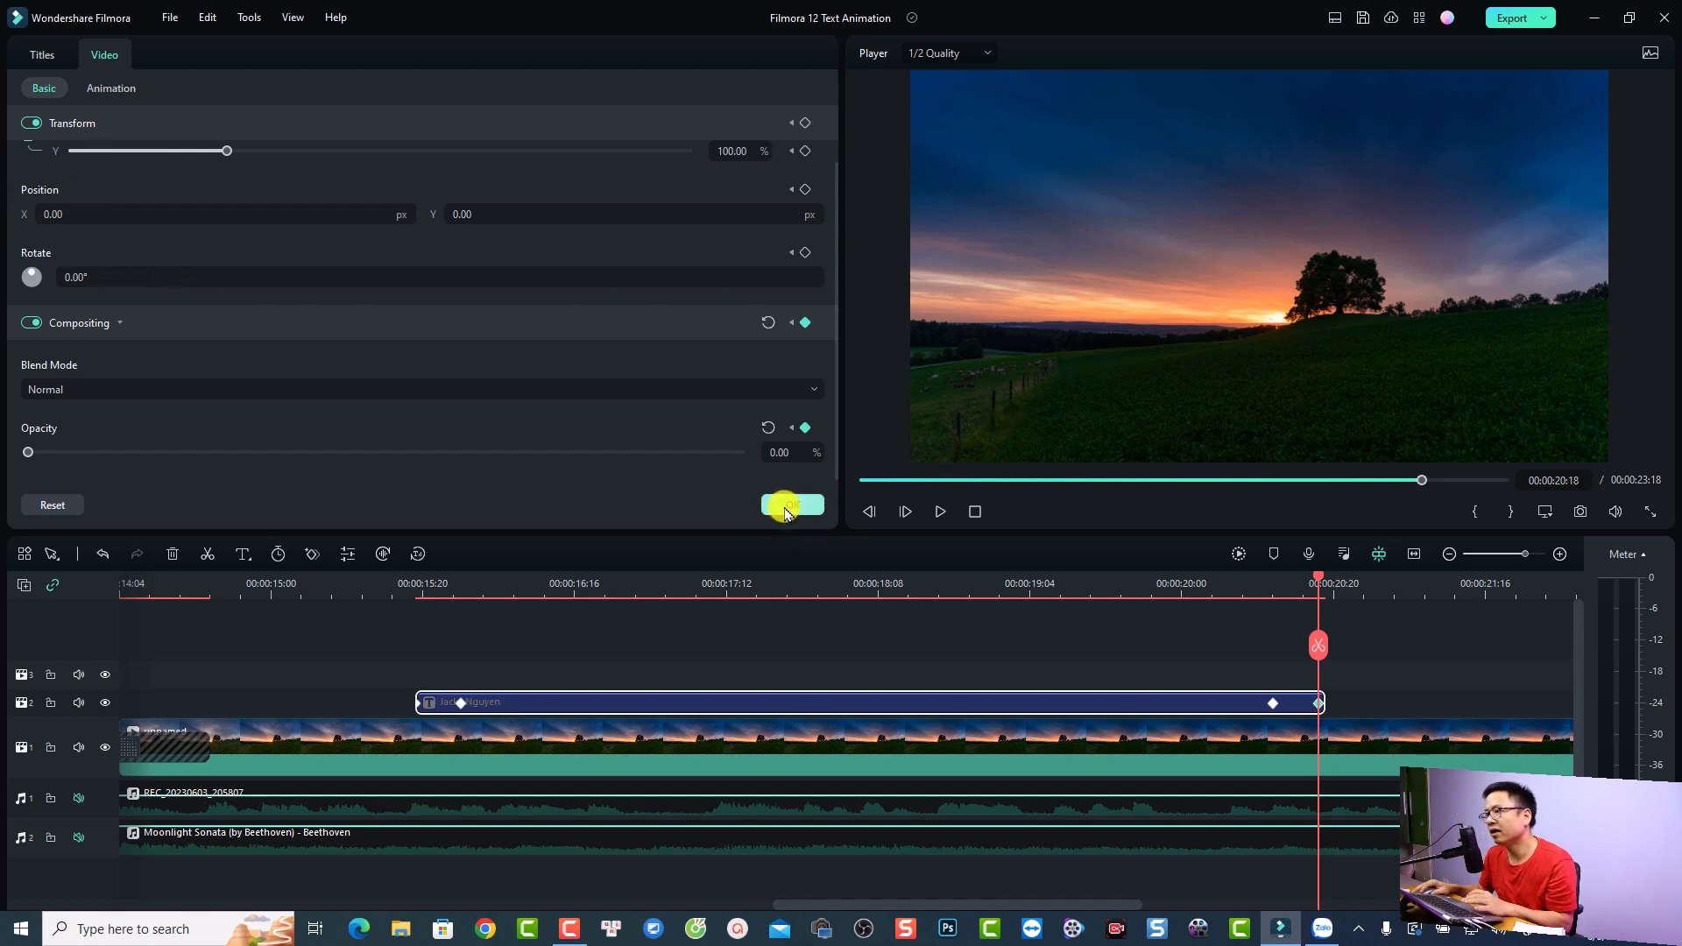
click(791, 505)
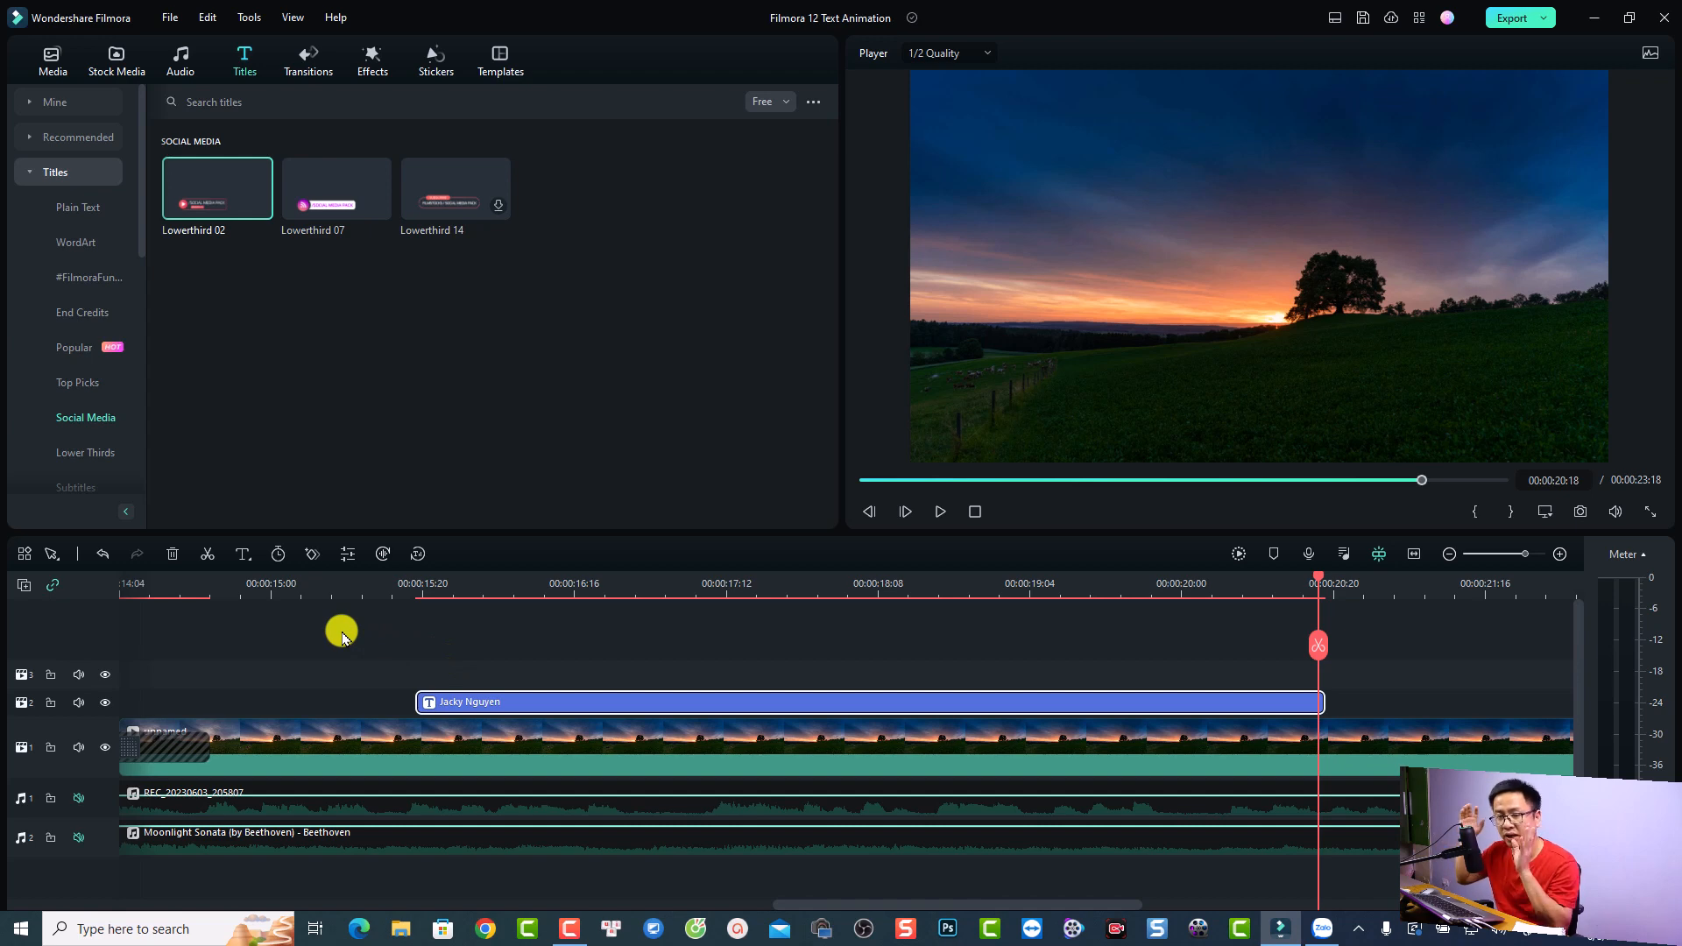
click(347, 587)
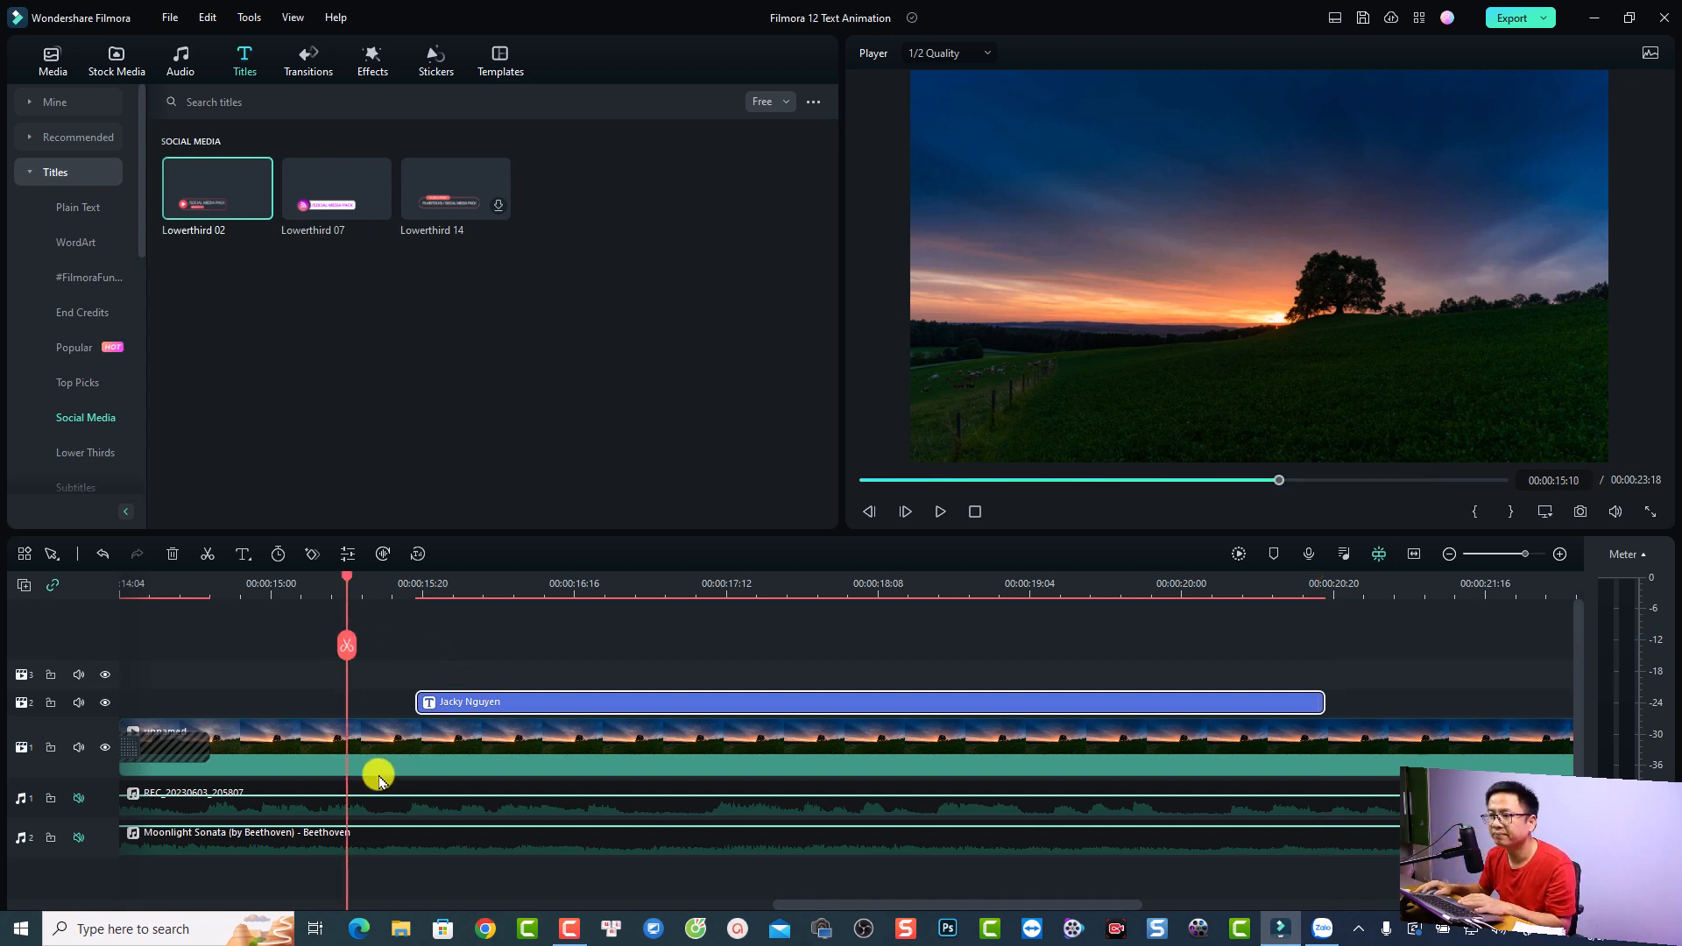
key(space)
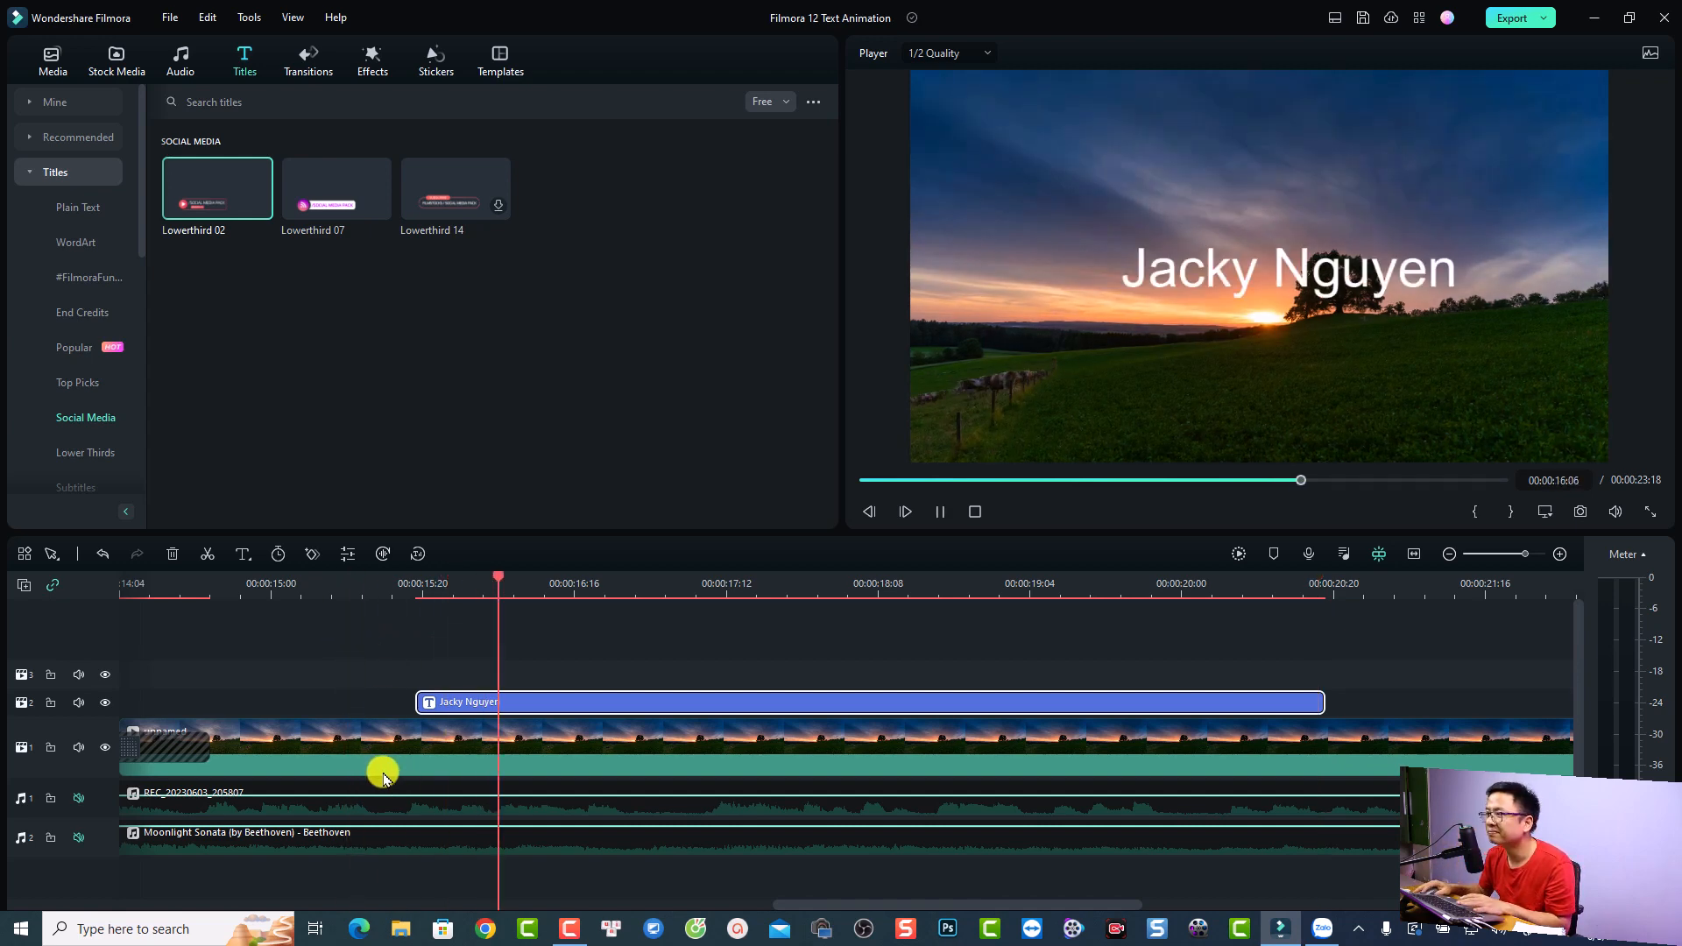